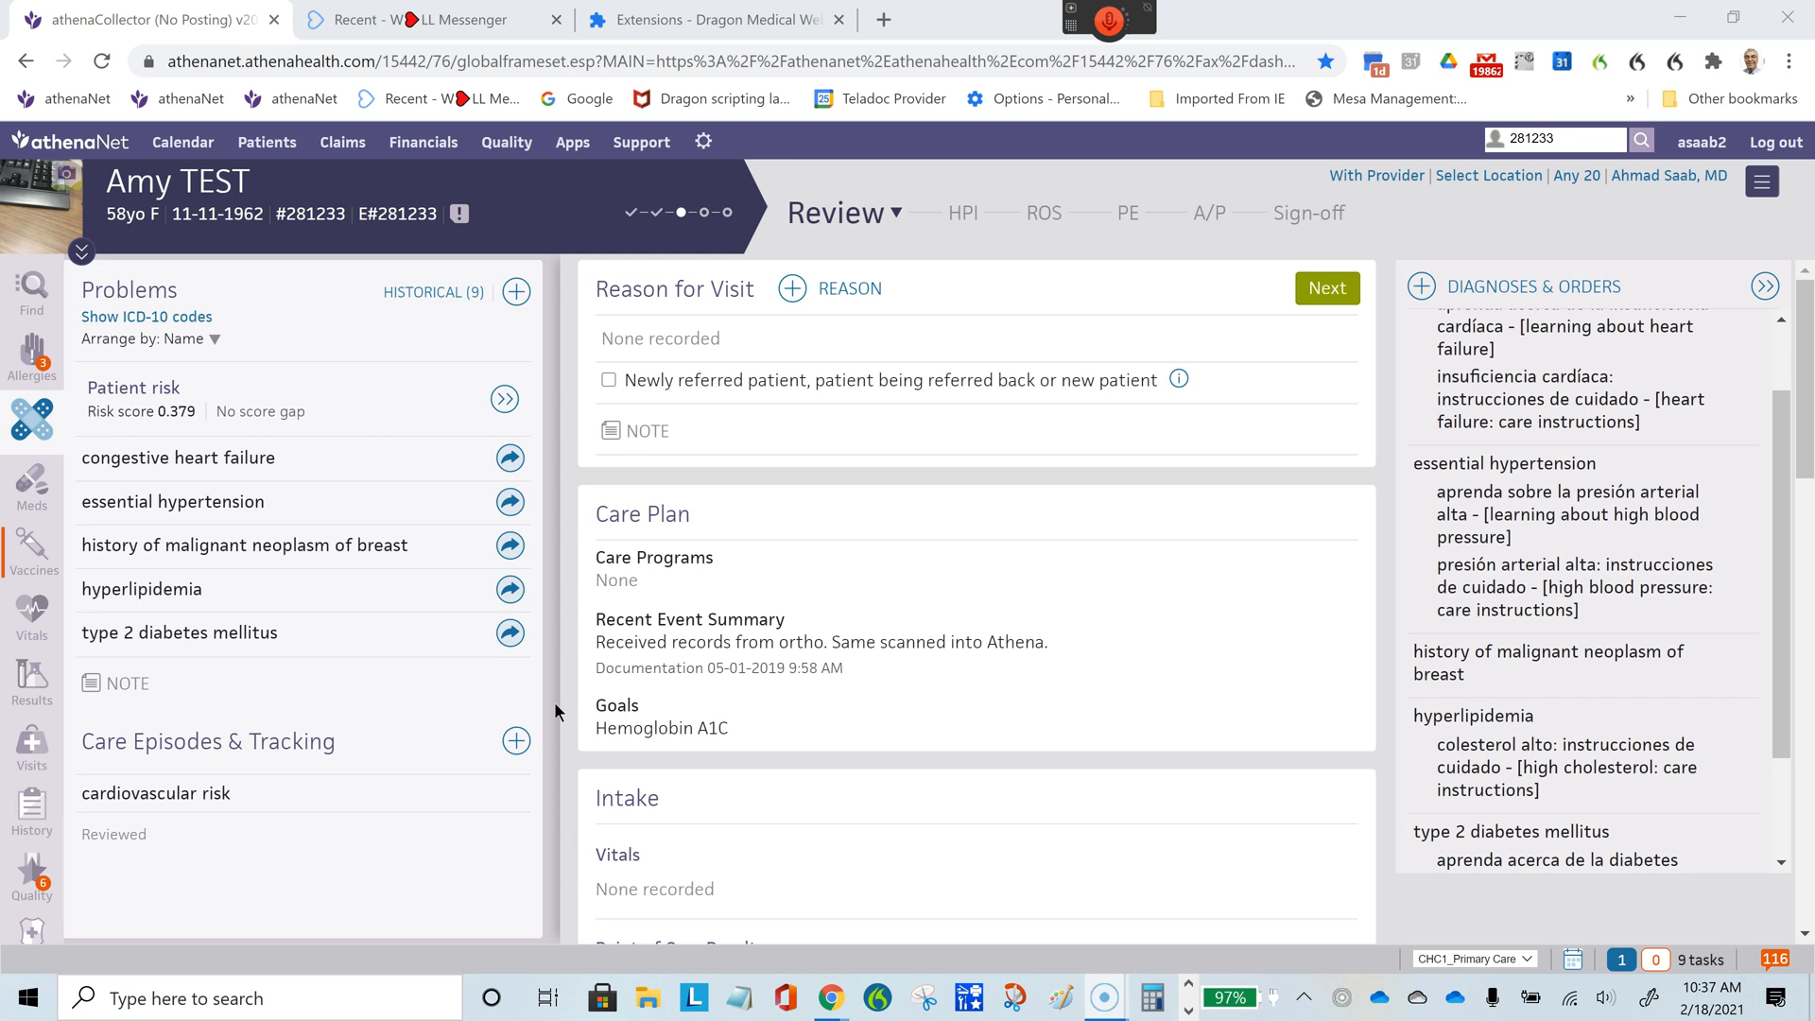
- Look through the encounter's History of Present Illness, Review of Systems and Physical Exam sections
{"action": "left_click", "coordinate": [963, 214]}
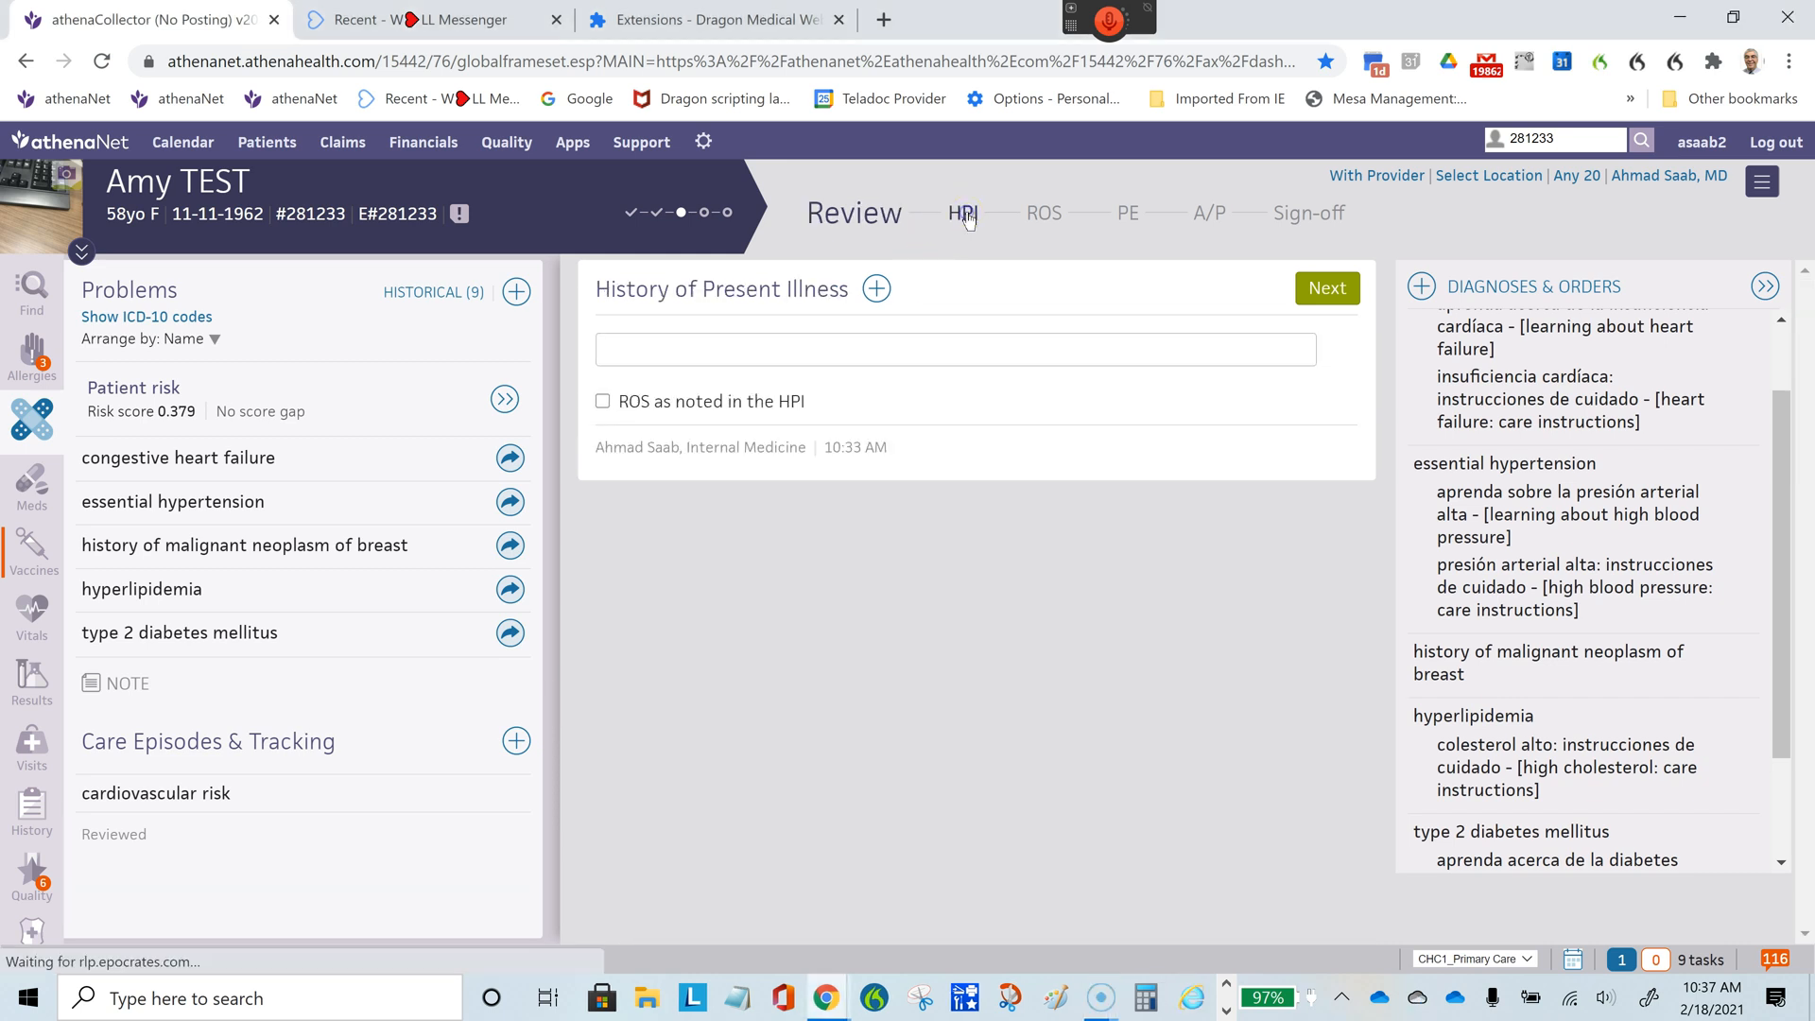
{"action": "left_click", "coordinate": [954, 225]}
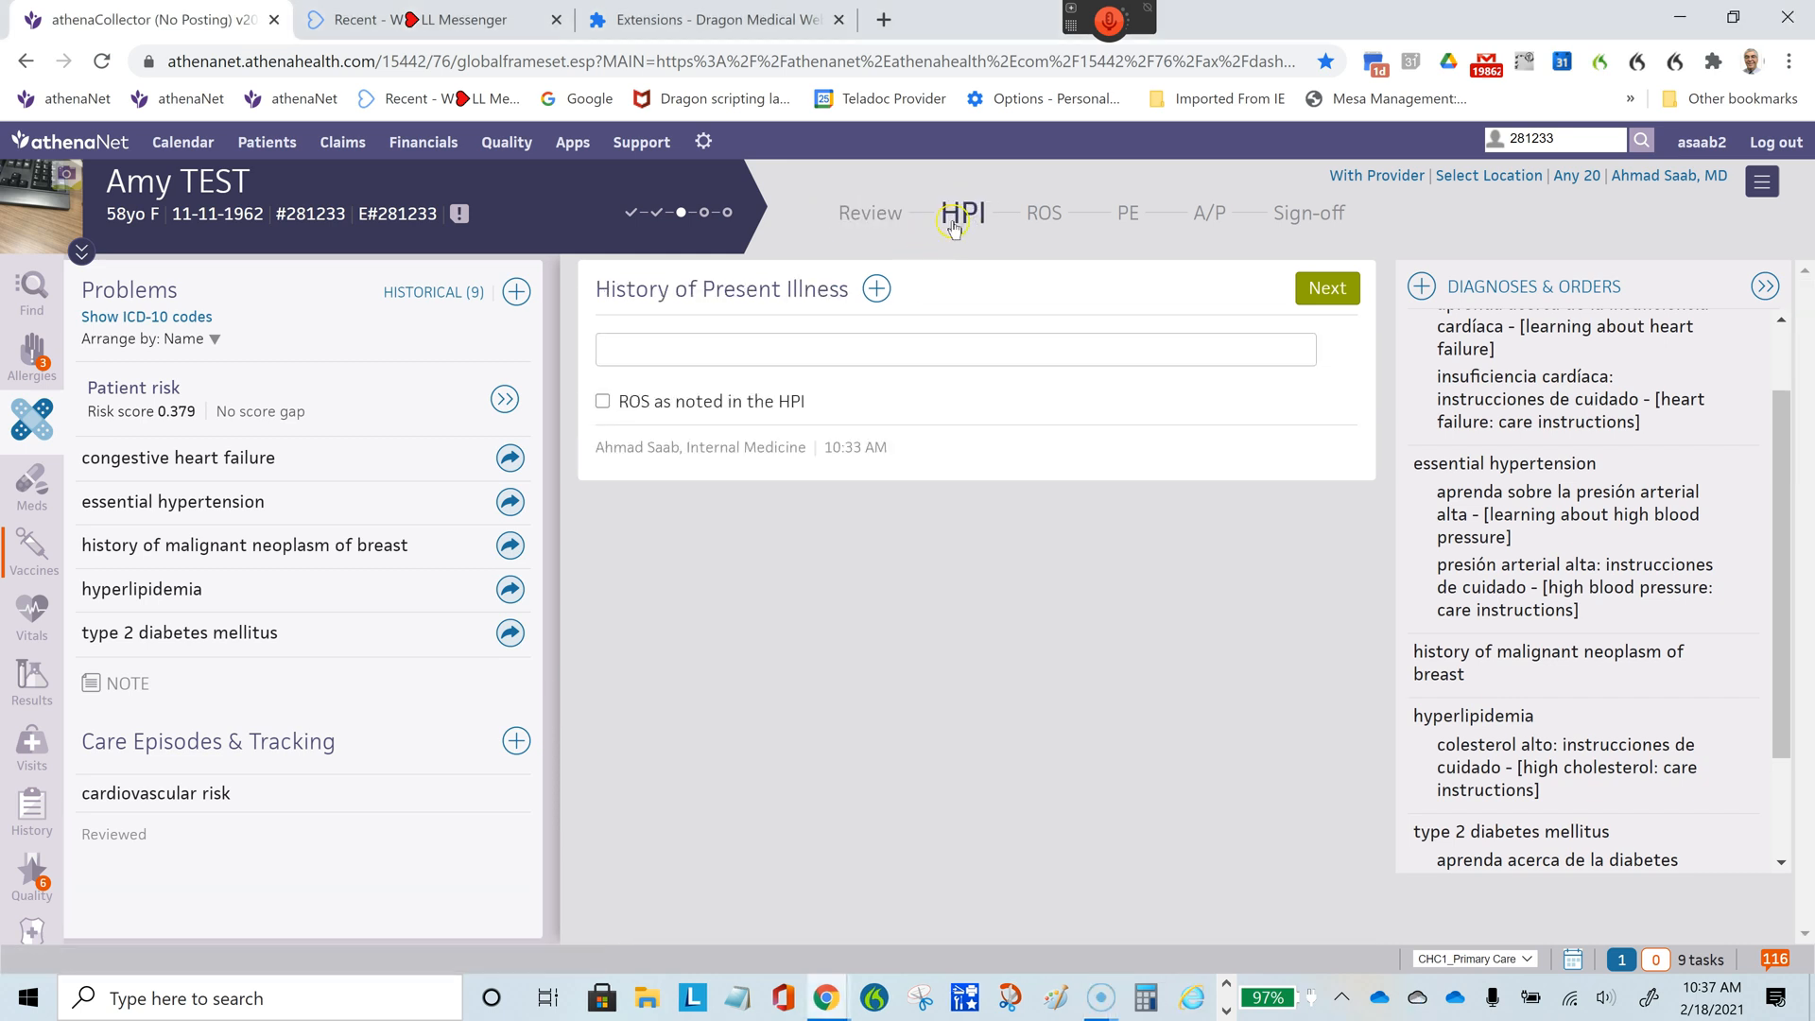
{"action": "left_click", "coordinate": [1049, 222]}
{"action": "left_click", "coordinate": [1126, 219]}
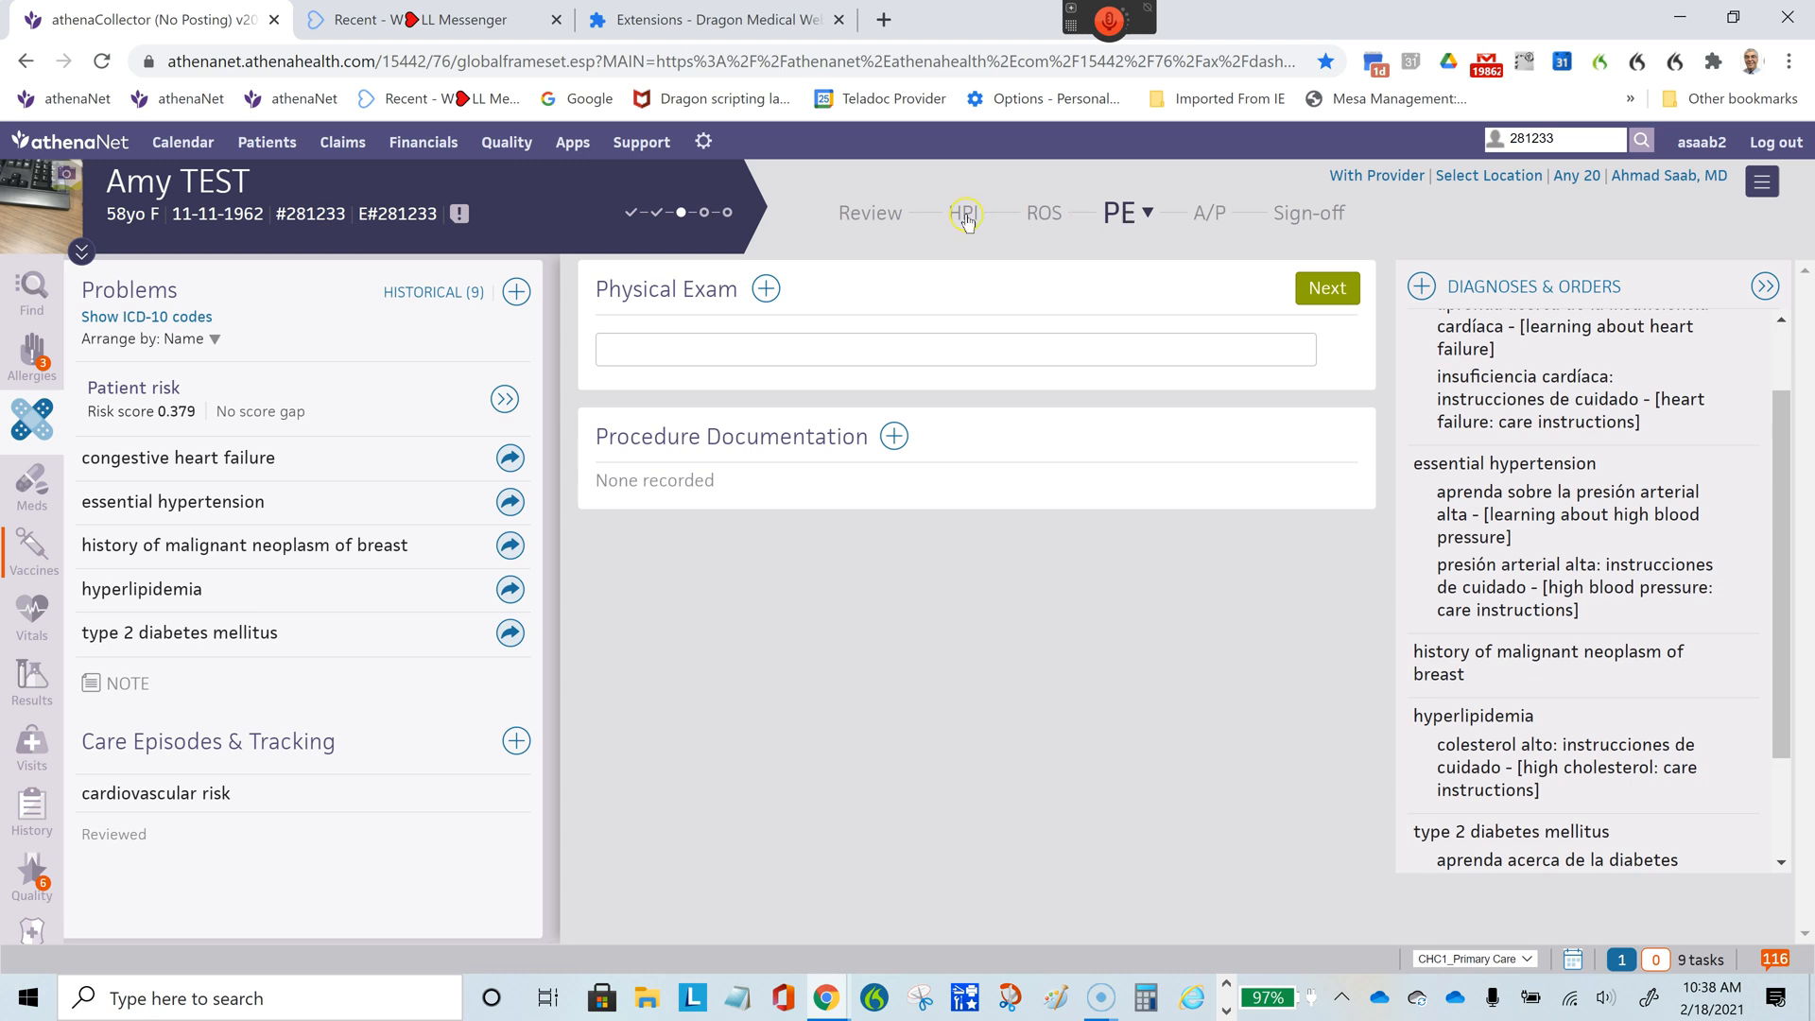
- Add "Telephone Visit Adult Provider" as a reason for visit in the encounter's Review section
{"action": "left_click", "coordinate": [868, 216]}
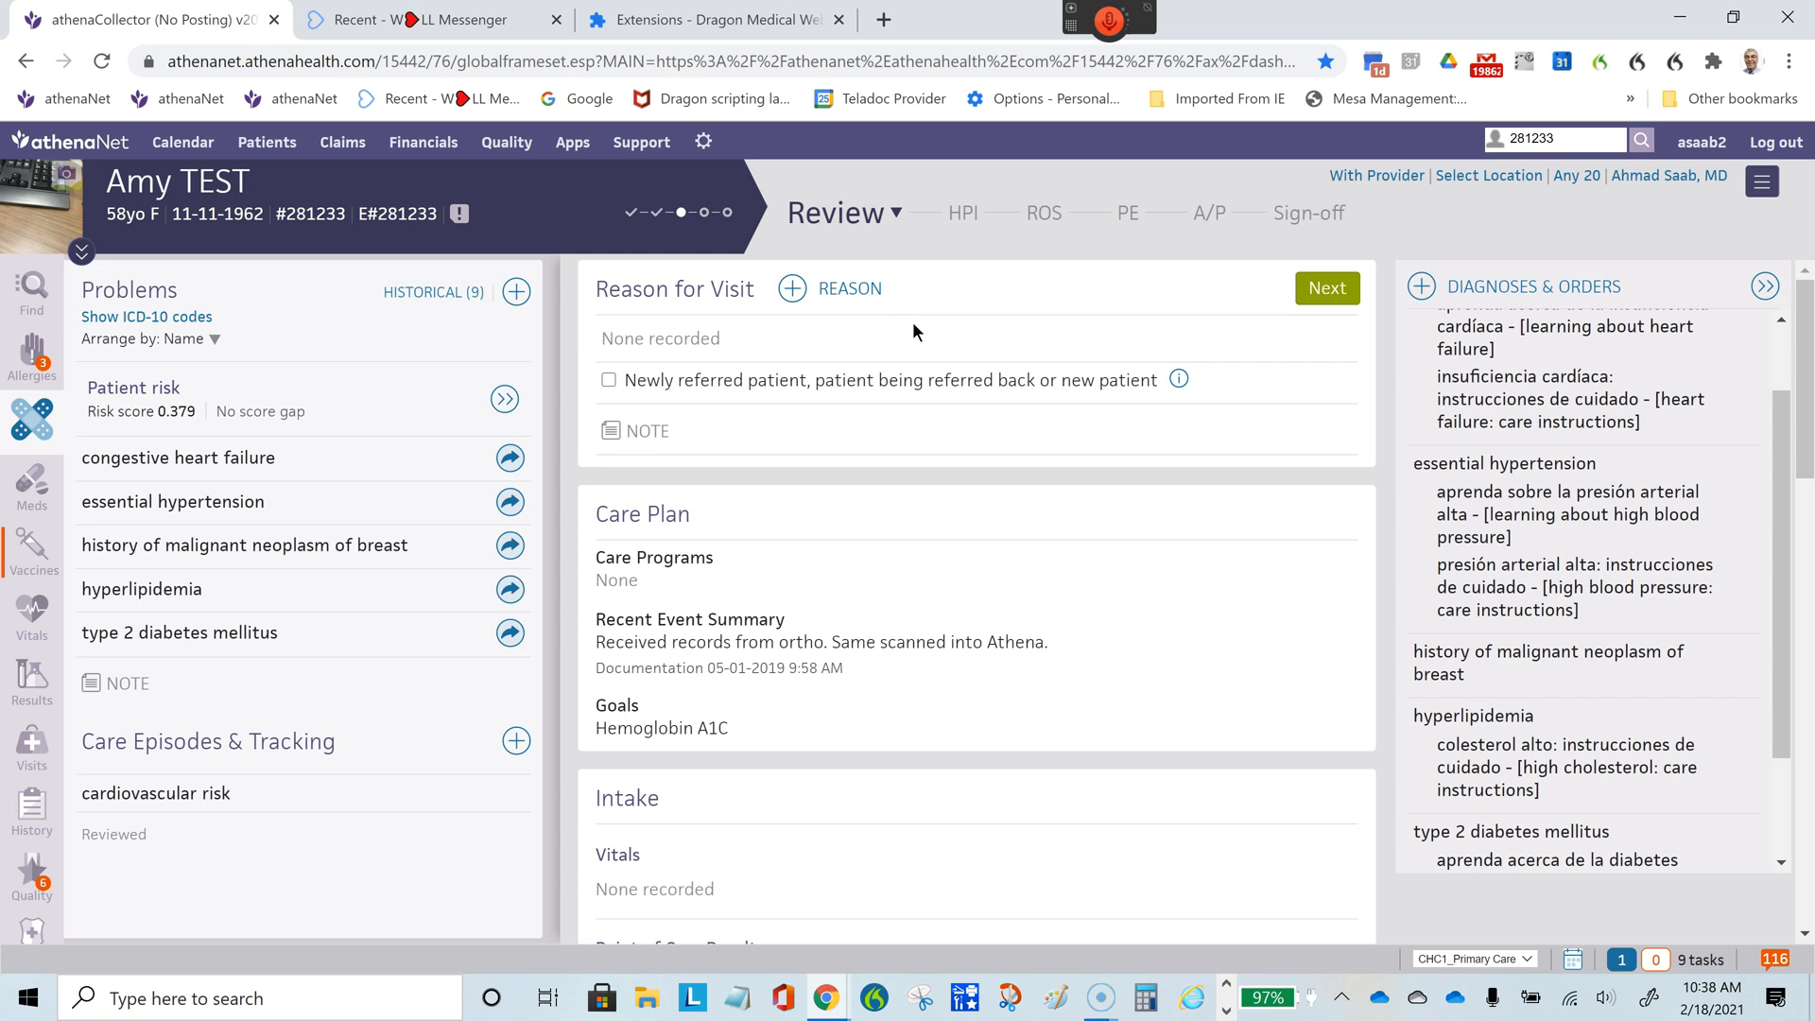
{"action": "left_click", "coordinate": [794, 289]}
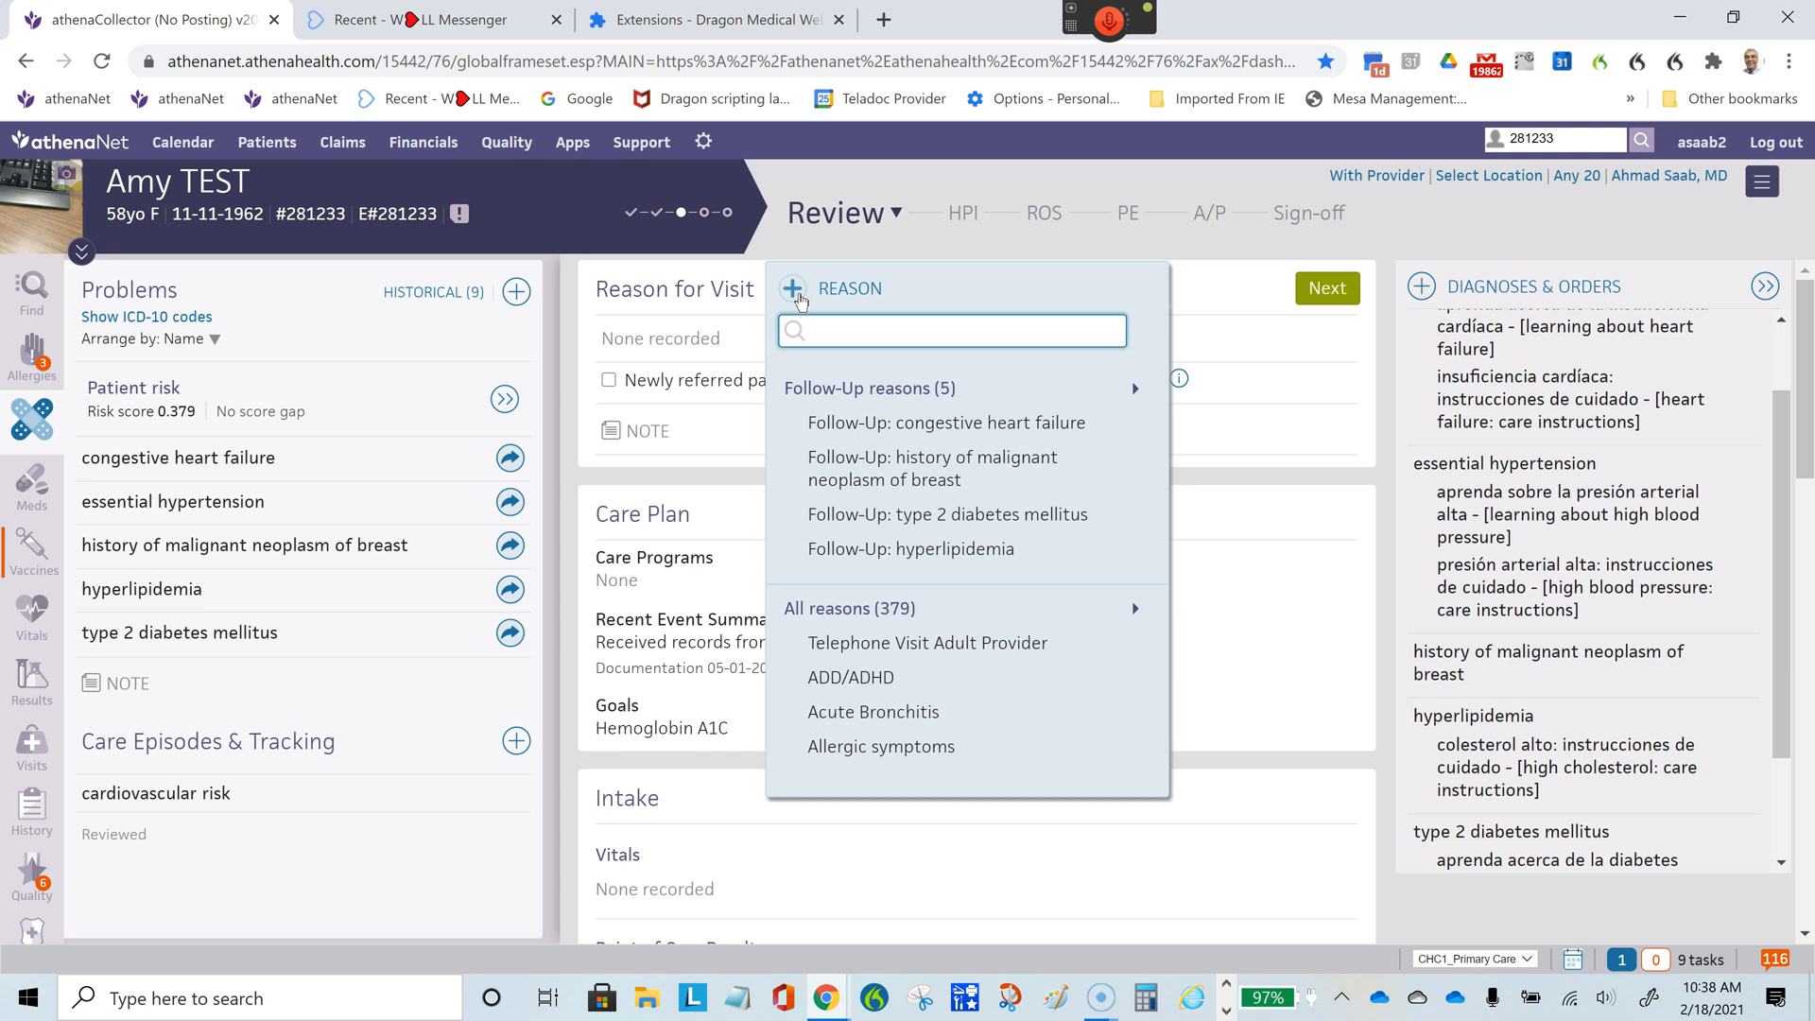
{"action": "left_click", "coordinate": [898, 652]}
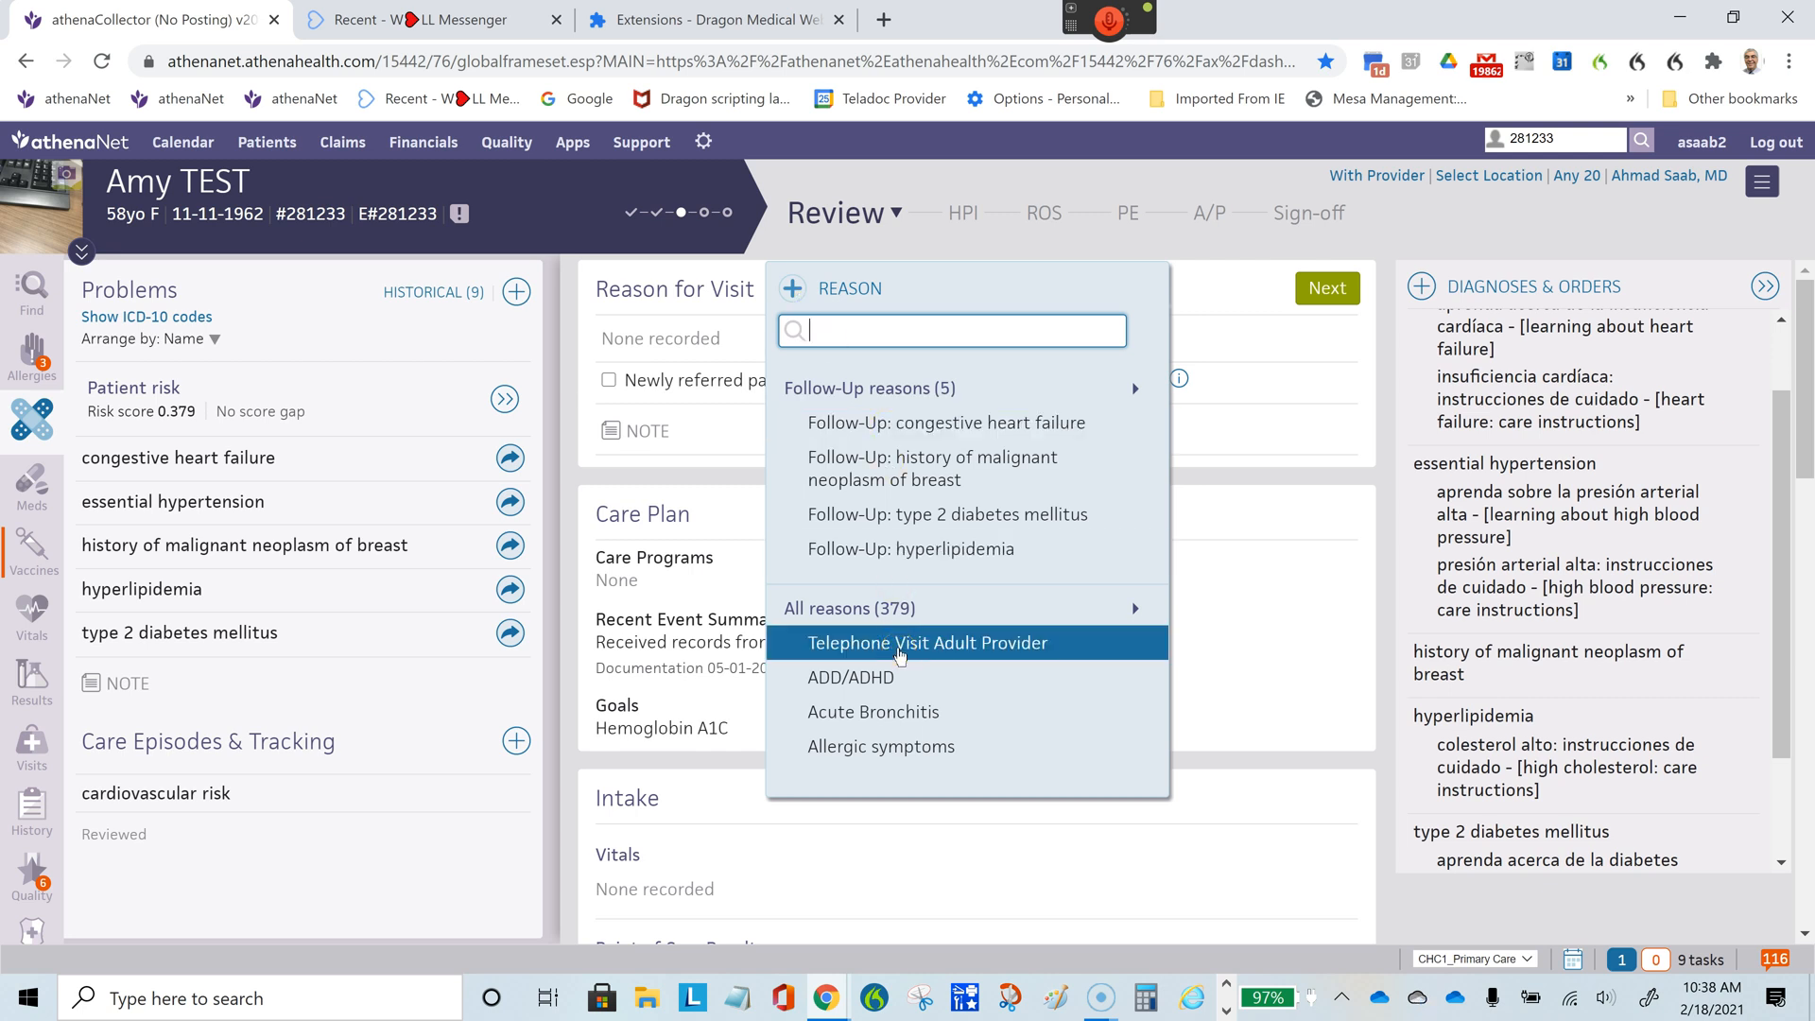
{"action": "left_click", "coordinate": [899, 652]}
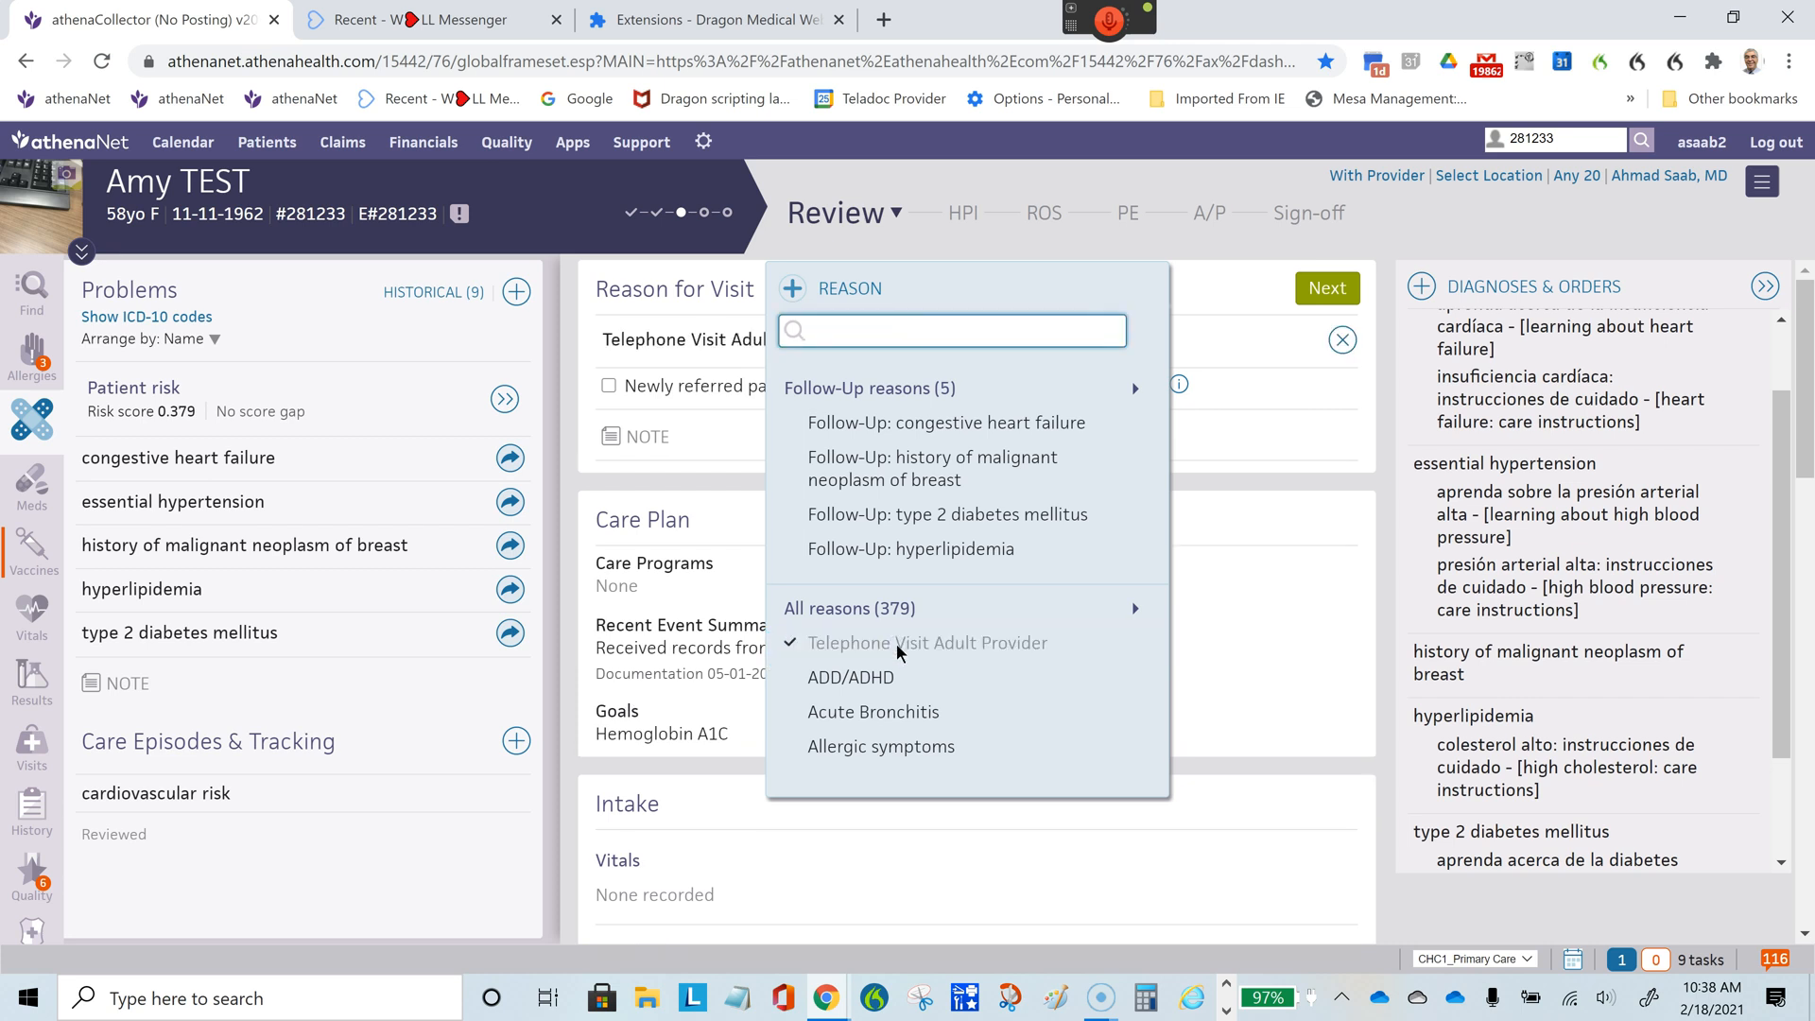
- Examine the telephone visit template in the History of Present Illness and Assessment & Plan sections
{"action": "left_click", "coordinate": [960, 213]}
{"action": "left_click", "coordinate": [707, 363]}
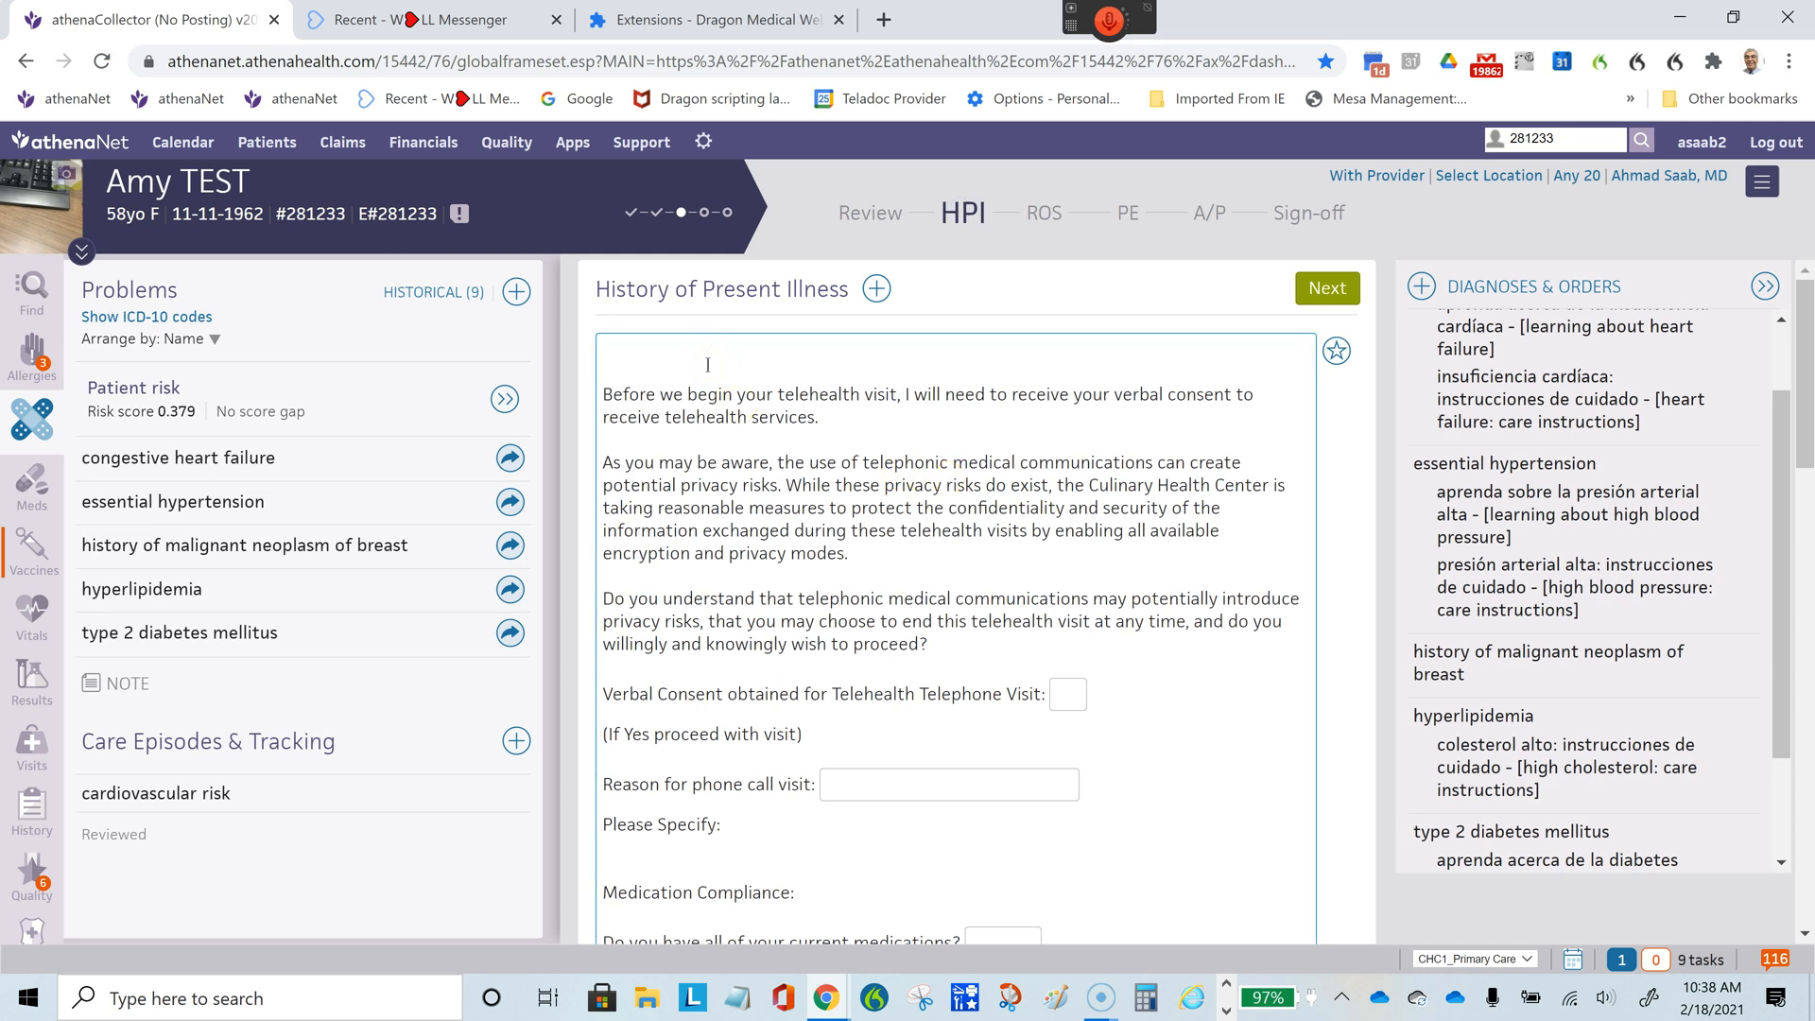
{"action": "left_click", "coordinate": [719, 391]}
{"action": "left_click", "coordinate": [1211, 215]}
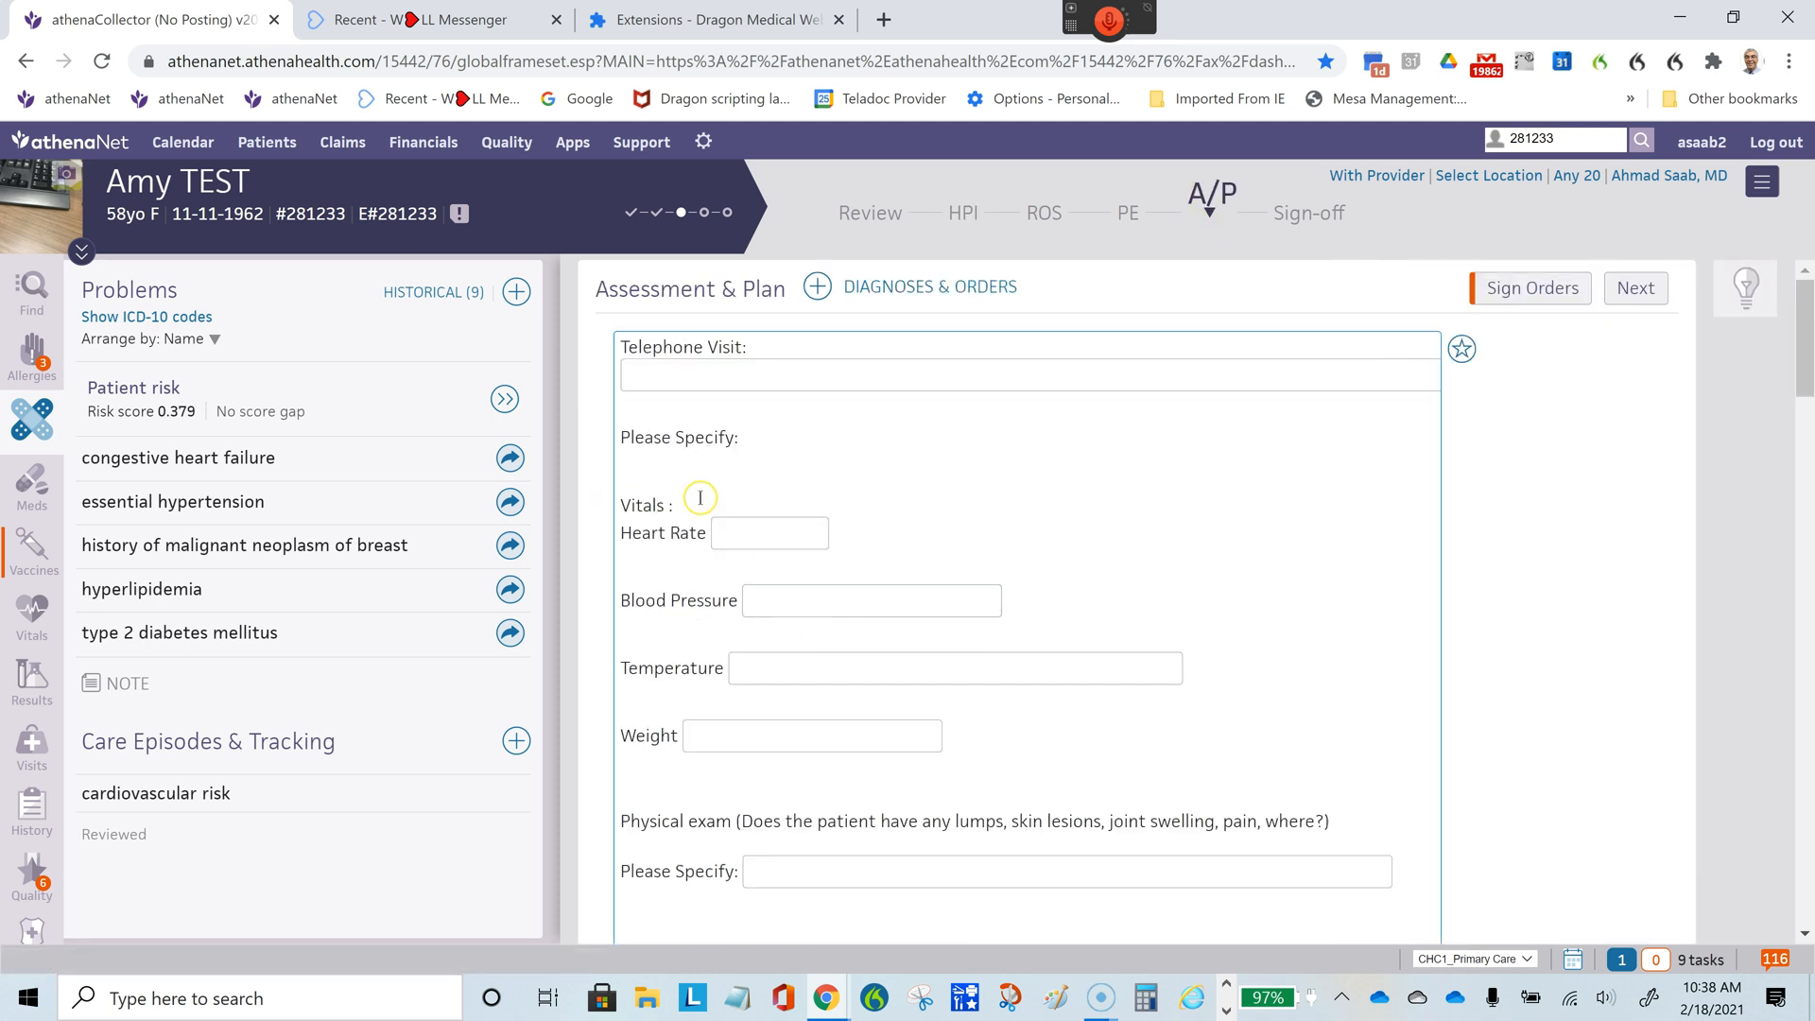
{"action": "scroll", "coordinate": [699, 498], "scroll_direction": "down", "scroll_amount": 10}
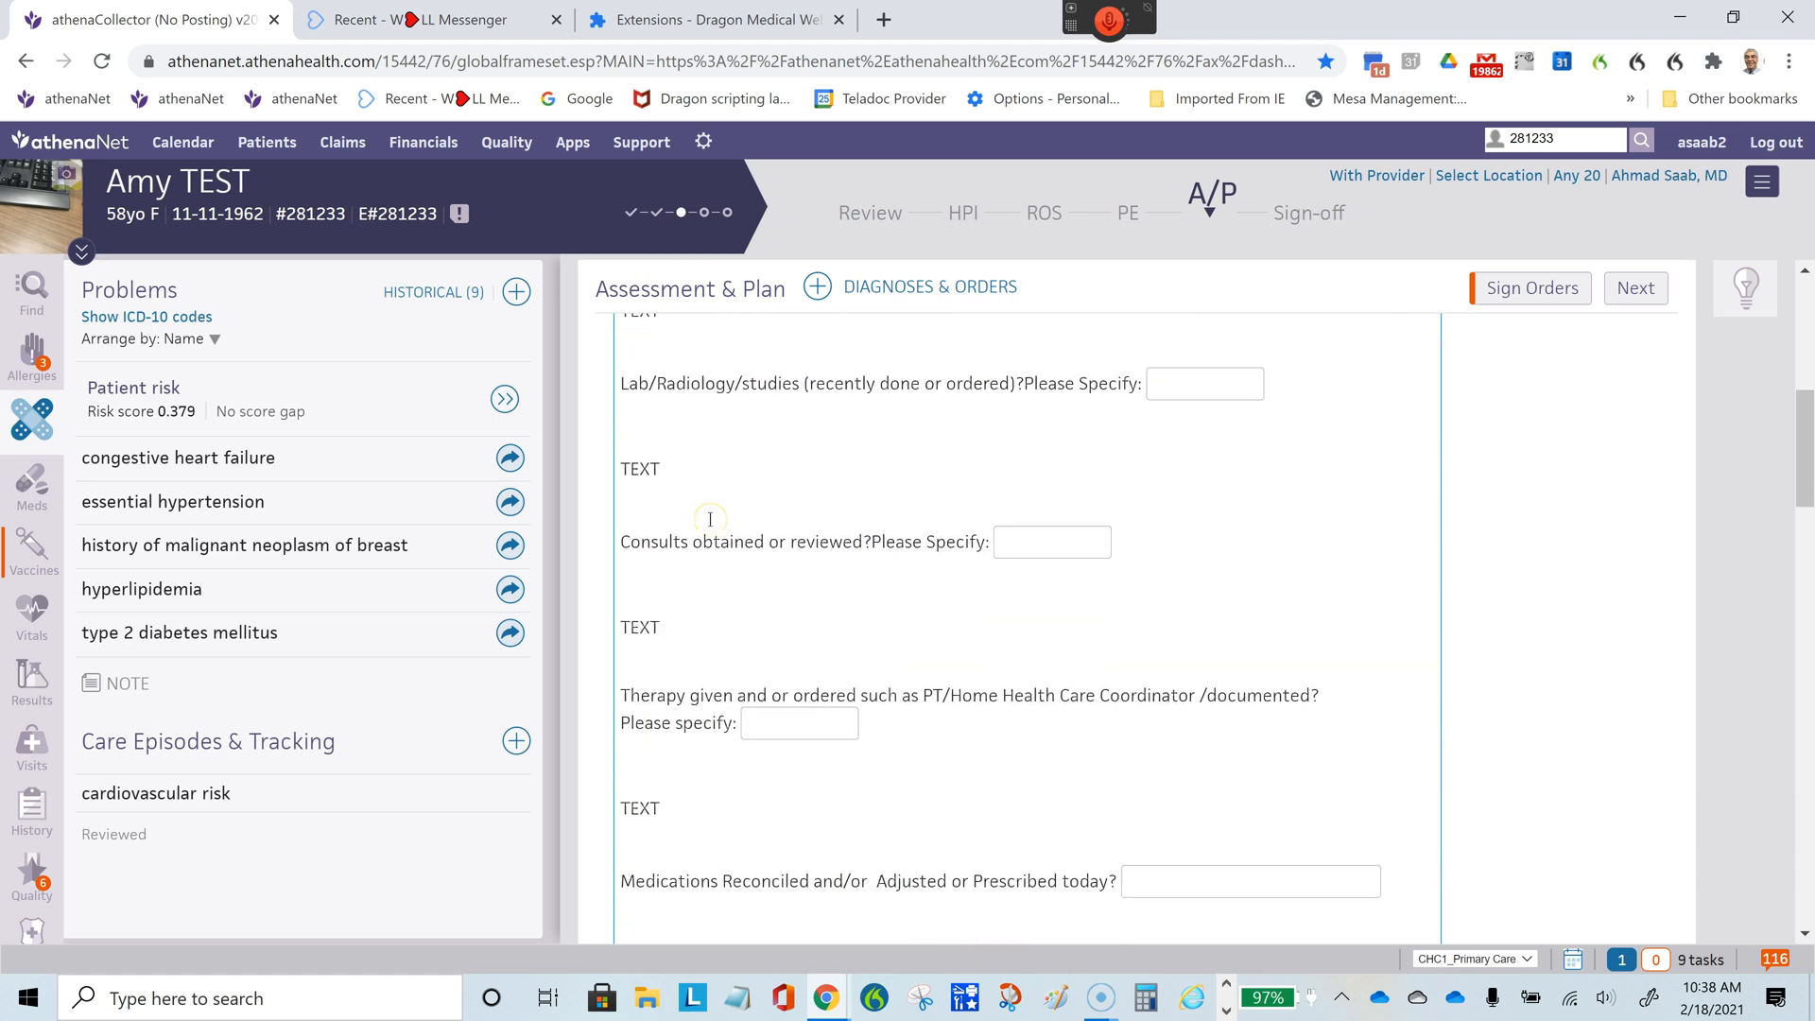
{"action": "scroll", "coordinate": [709, 519], "scroll_direction": "down", "scroll_amount": 4}
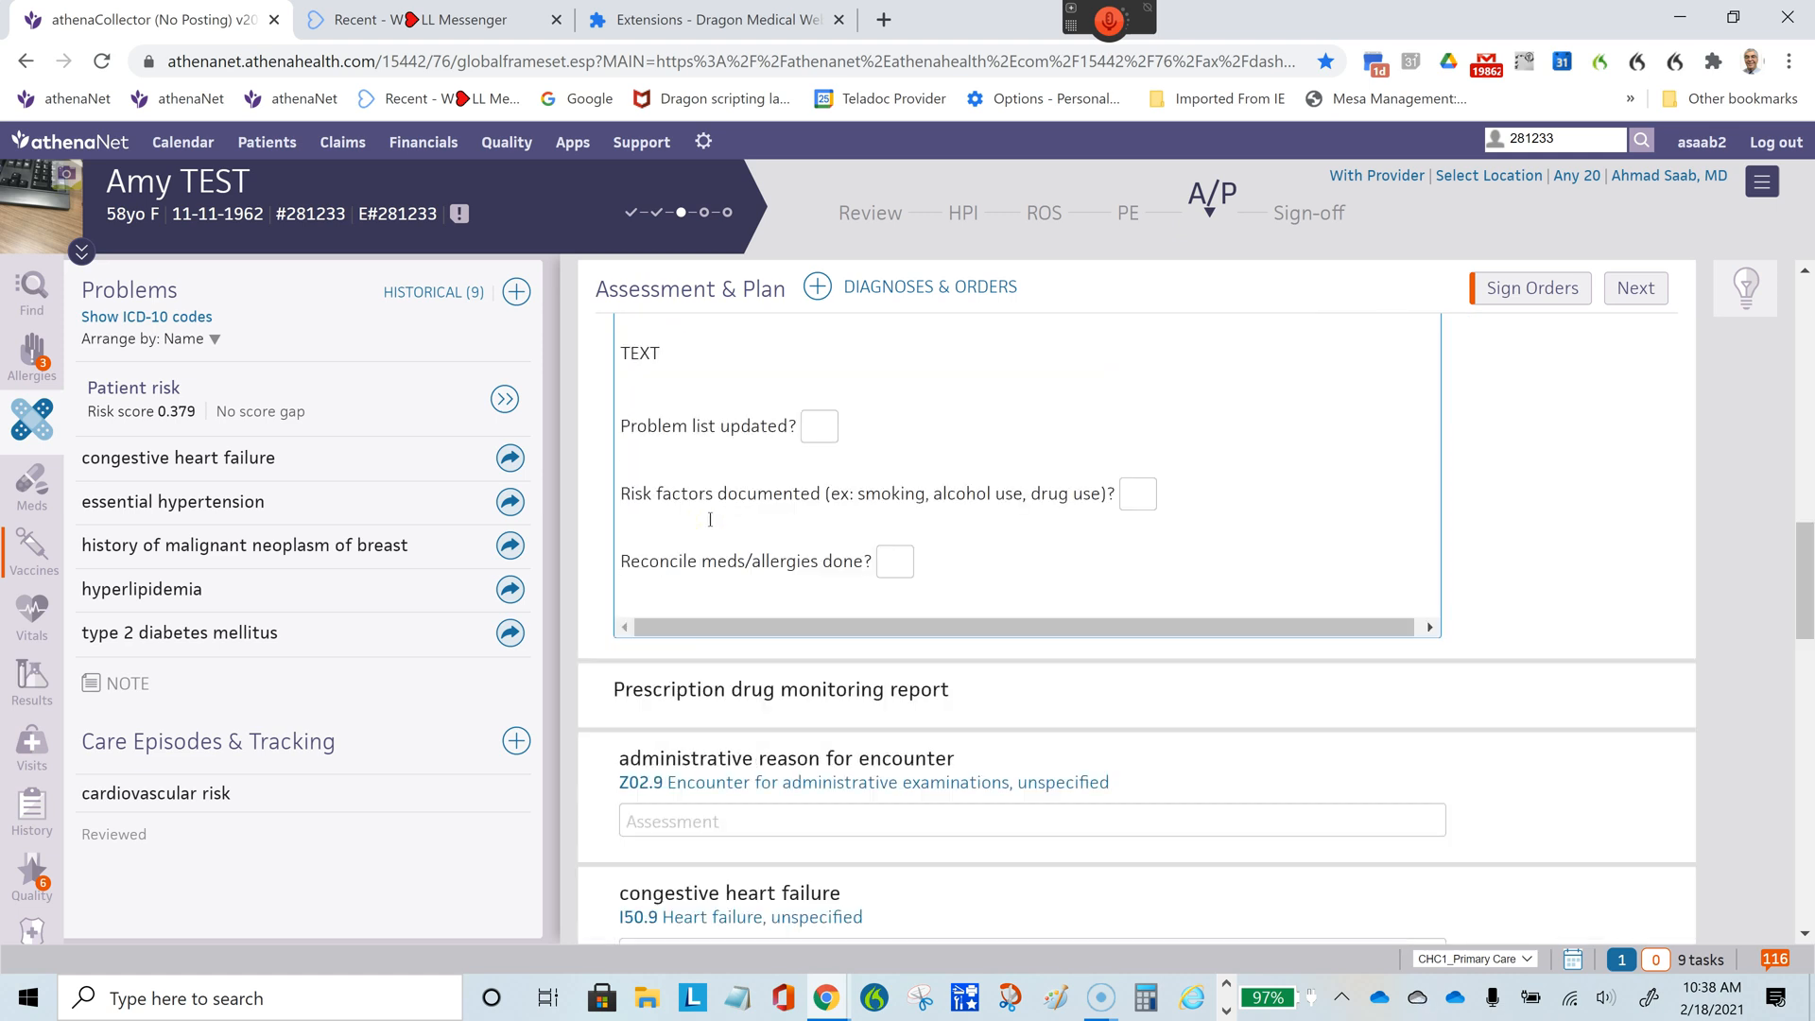
{"action": "scroll", "coordinate": [710, 519], "scroll_direction": "up", "scroll_amount": 14}
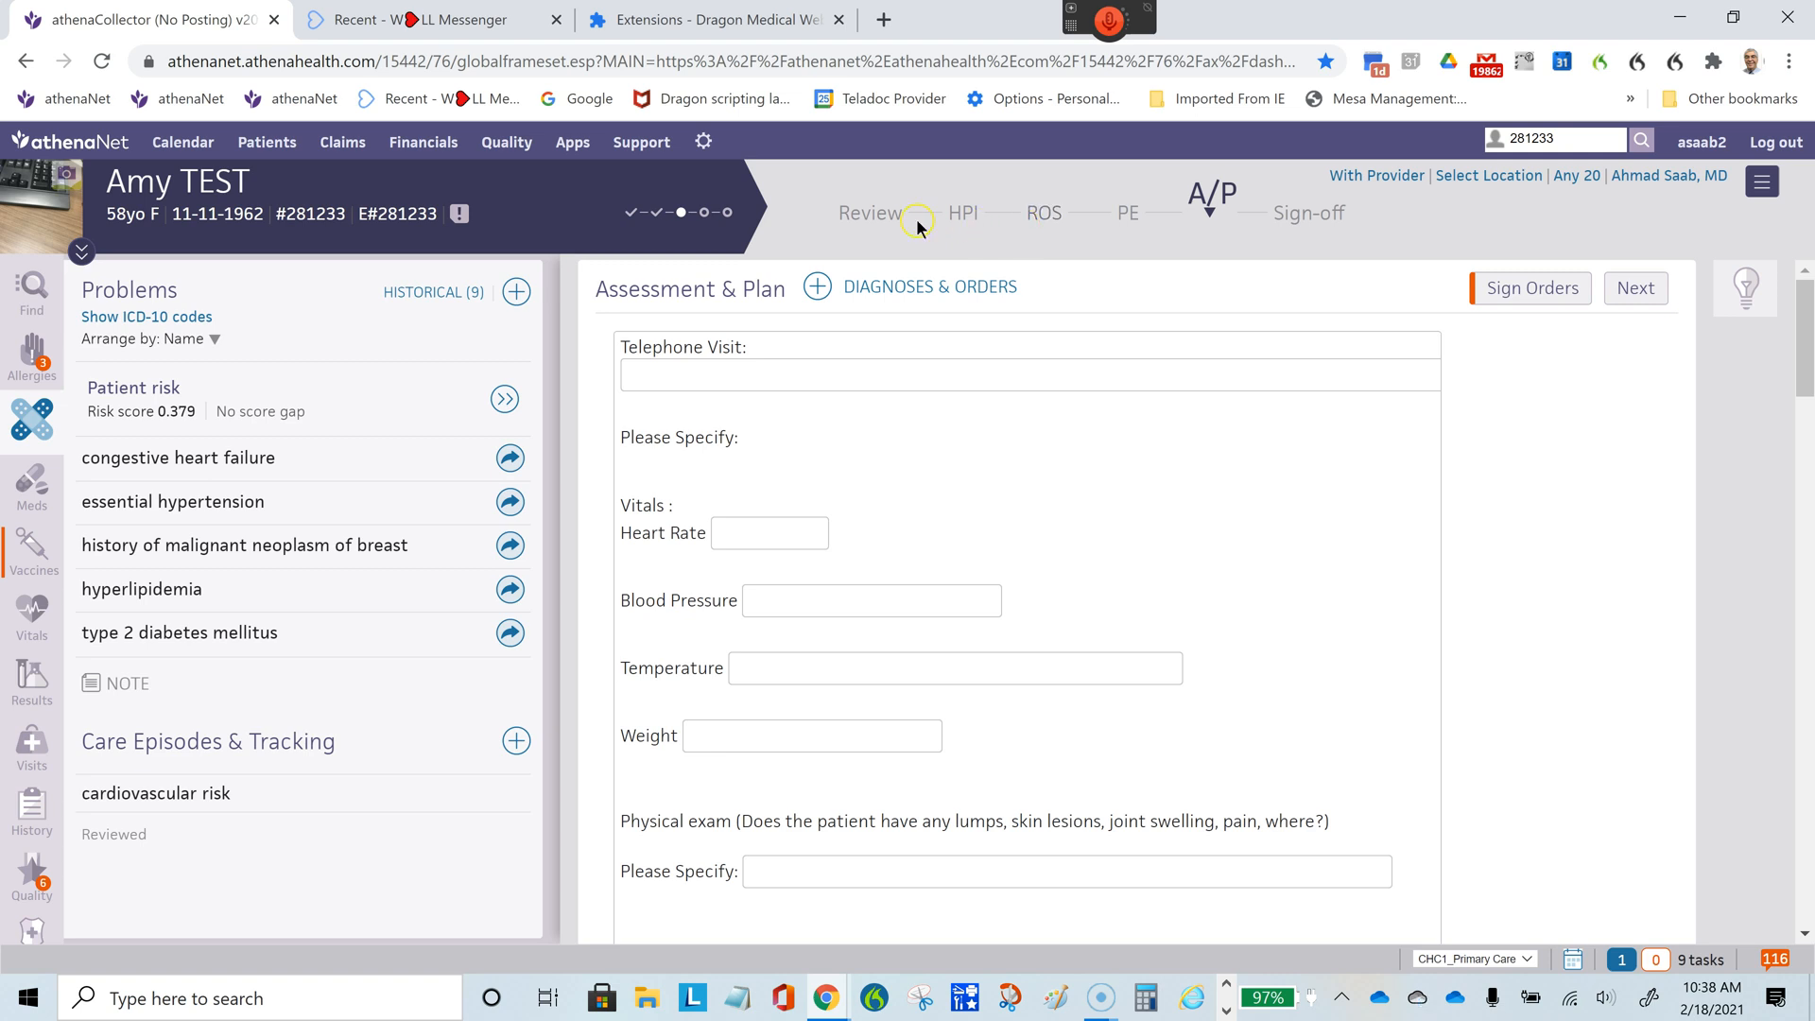
- Check the Reason for Visit, Review of Systems and Physical Exam sections for template text
{"action": "left_click", "coordinate": [871, 216]}
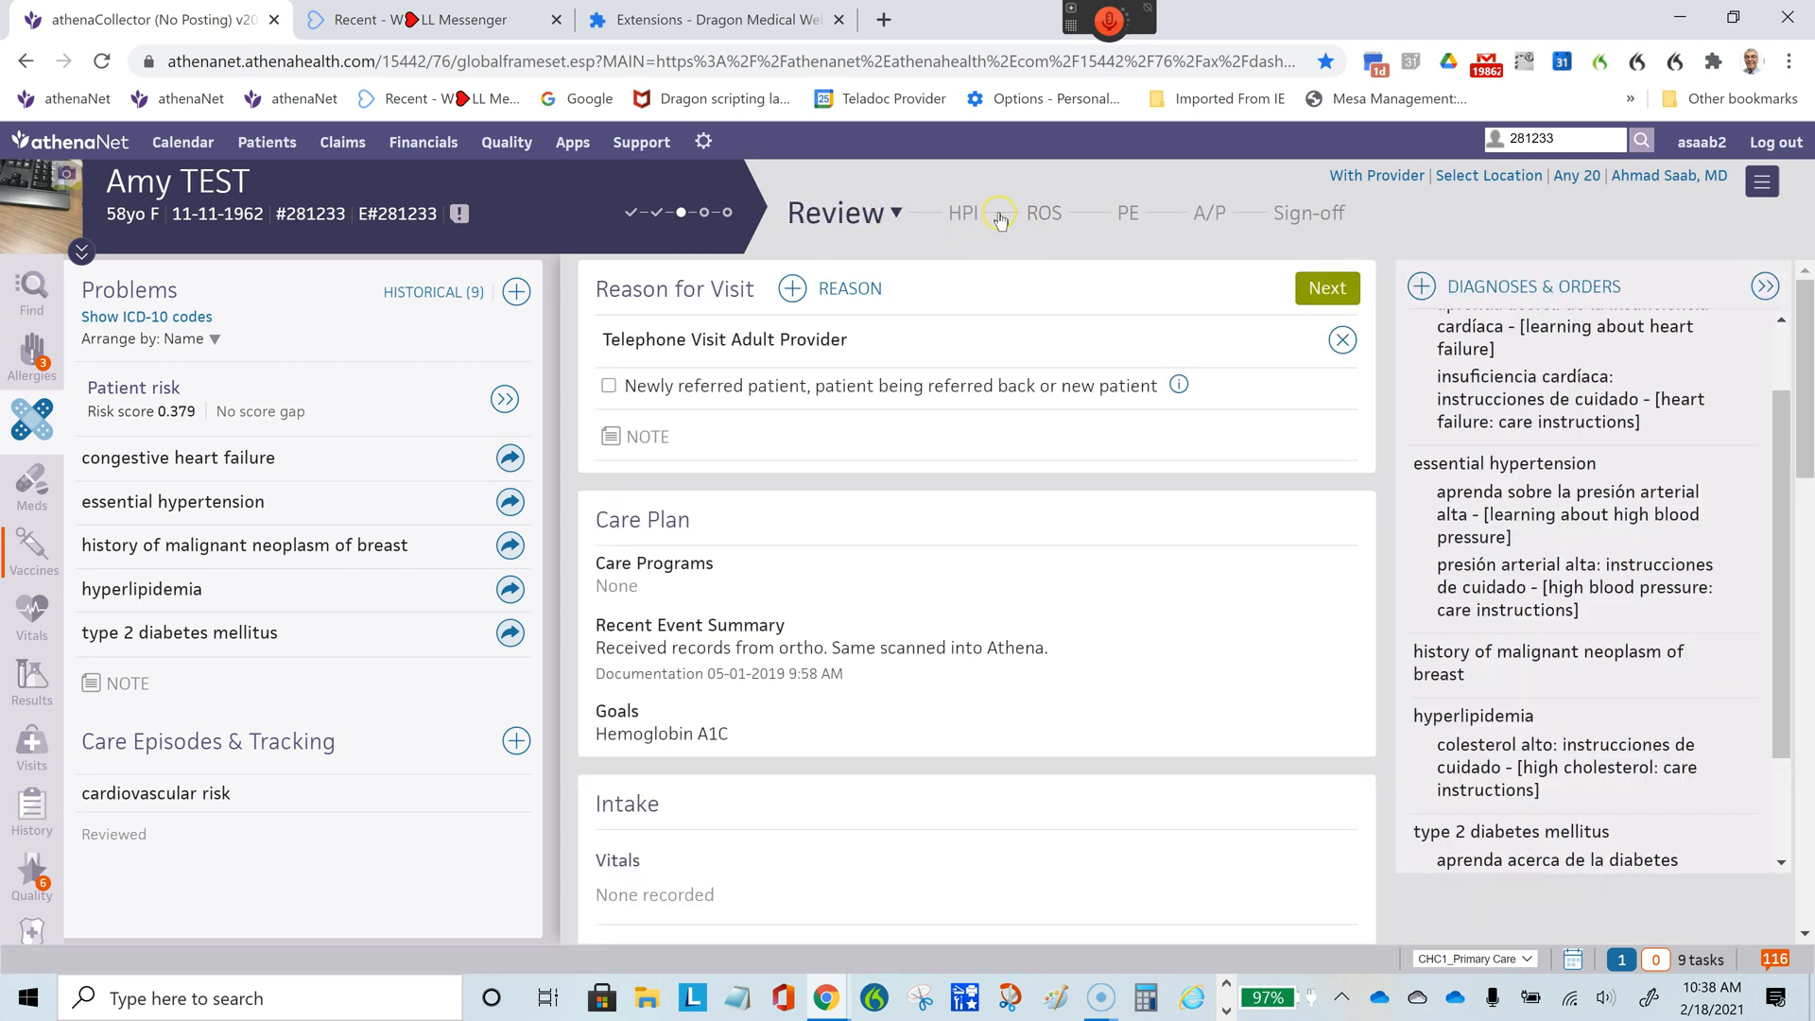
{"action": "left_click", "coordinate": [1049, 221]}
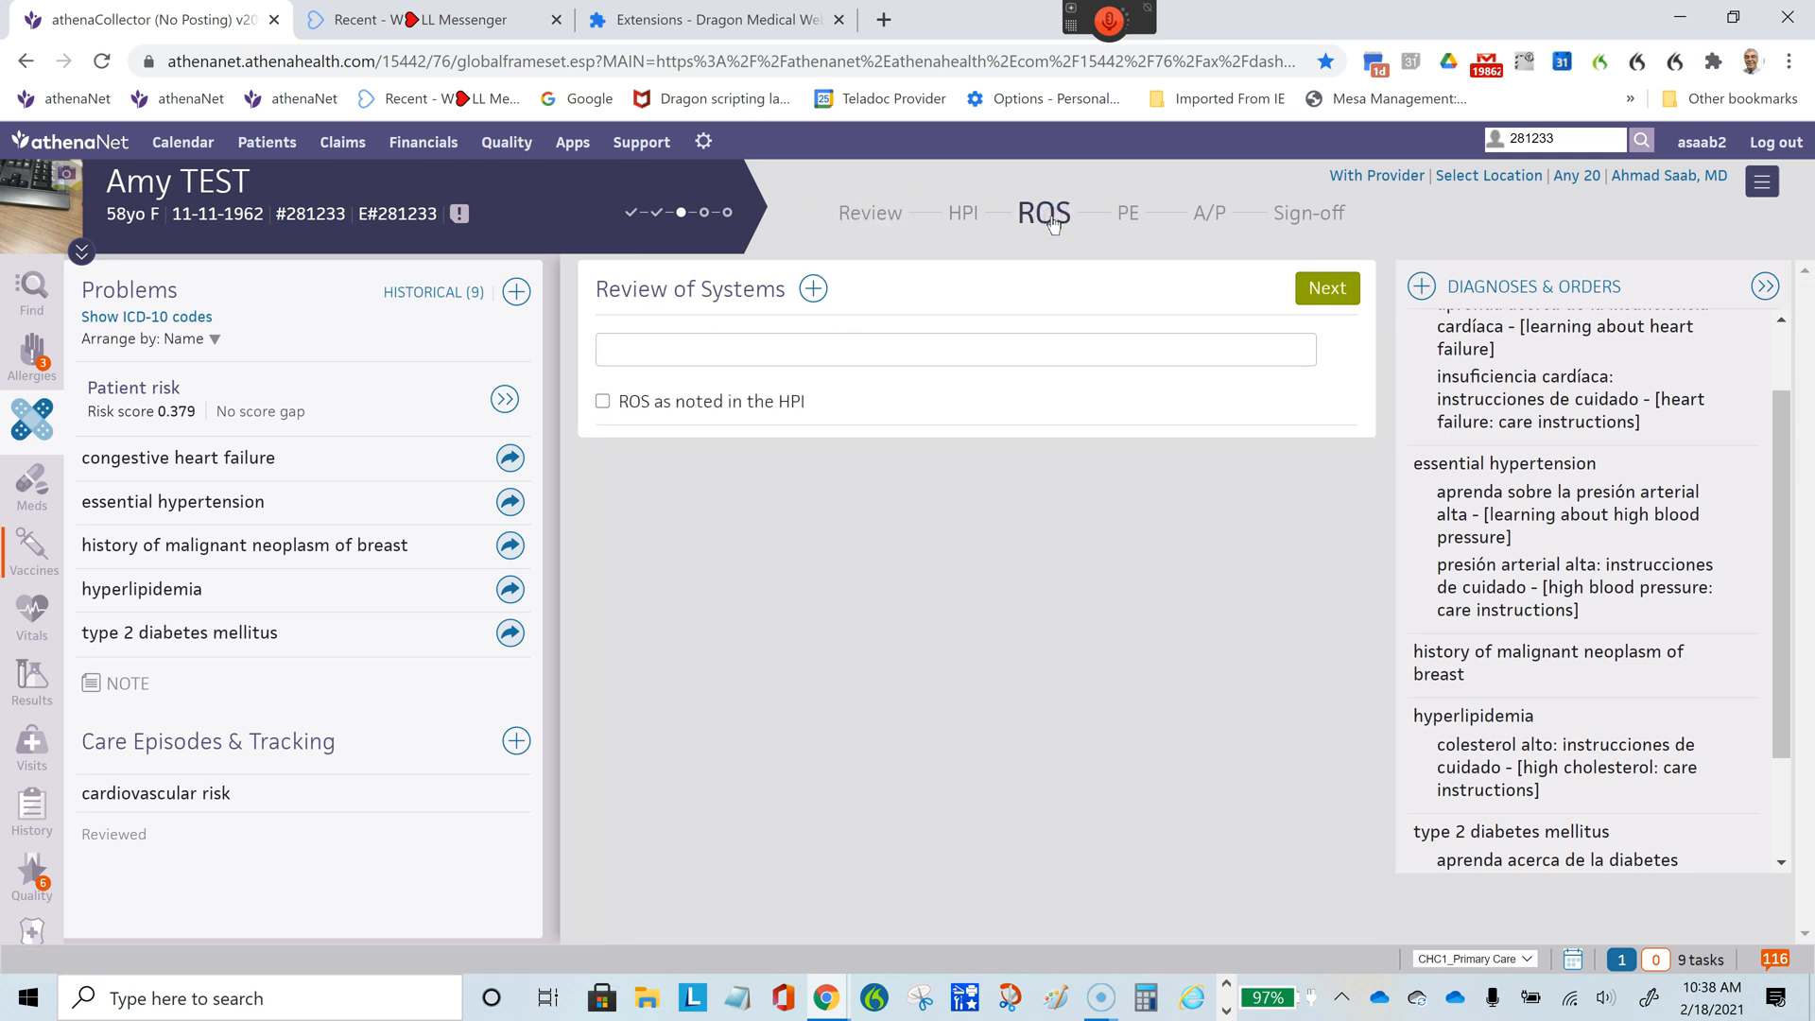
{"action": "left_click", "coordinate": [1127, 216]}
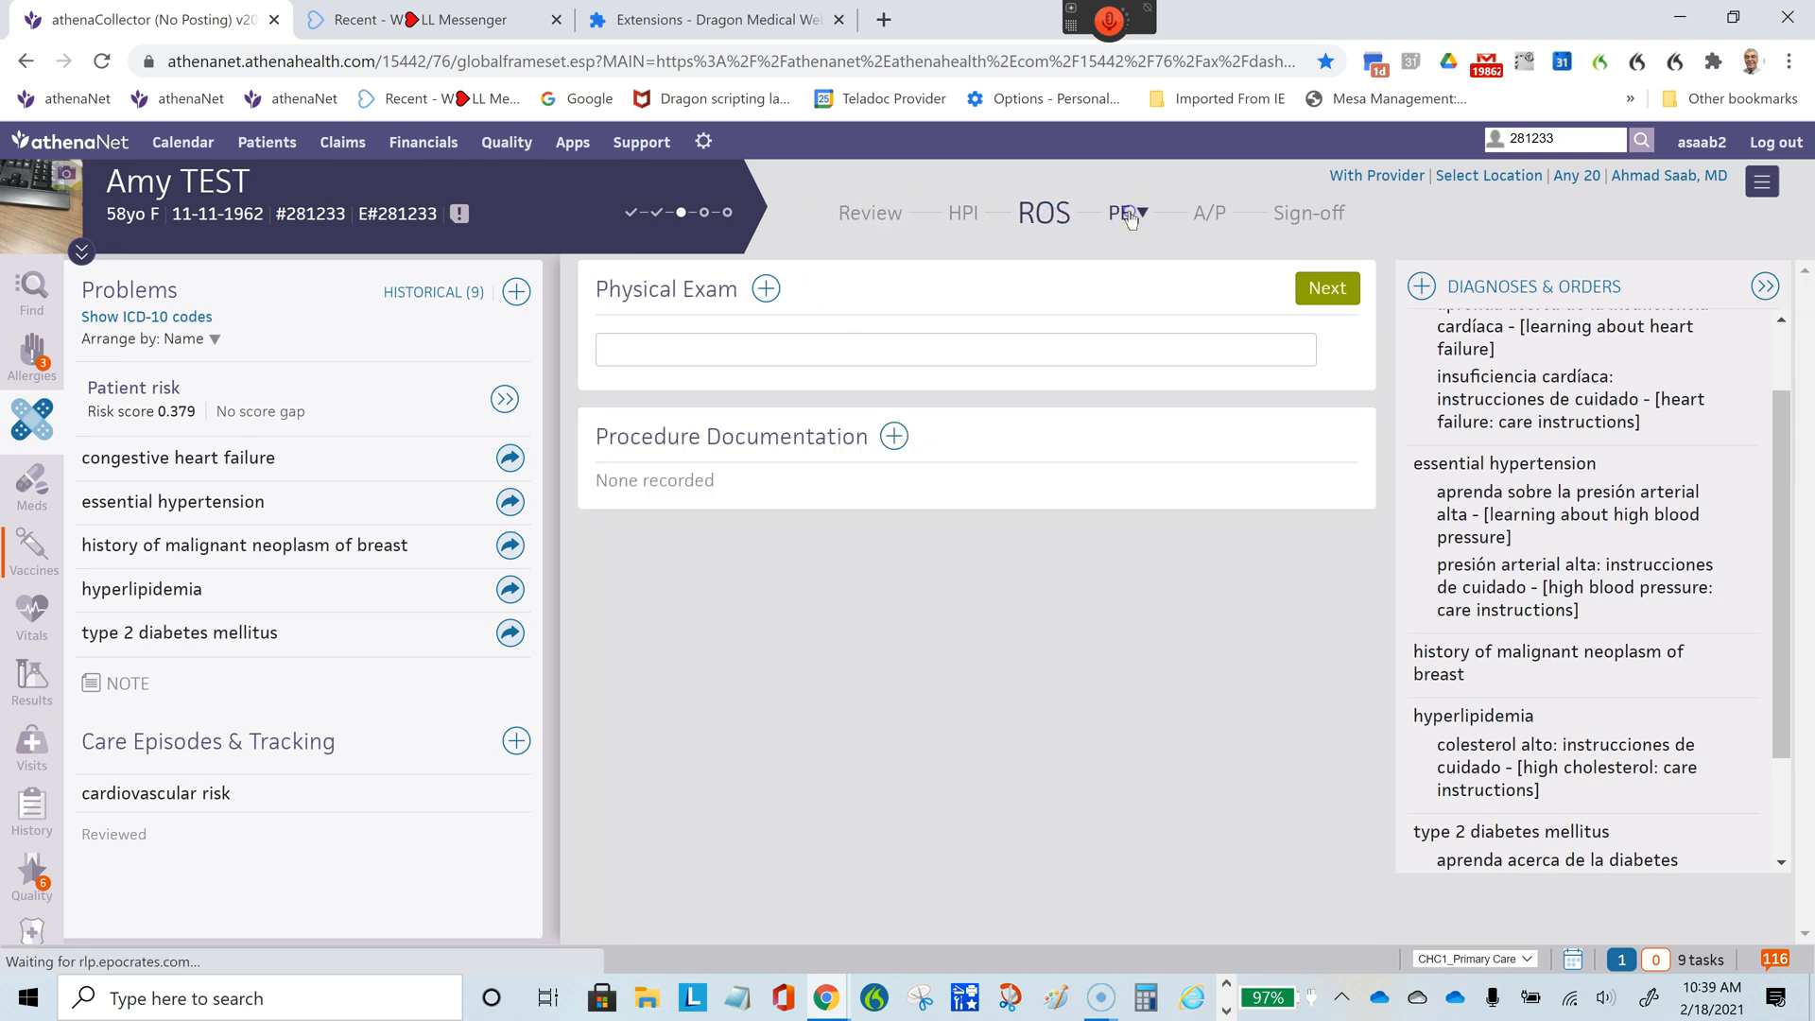
- Search the visit reasons for "ge" and add "General Adult" as a second reason for visit
{"action": "left_click", "coordinate": [910, 223]}
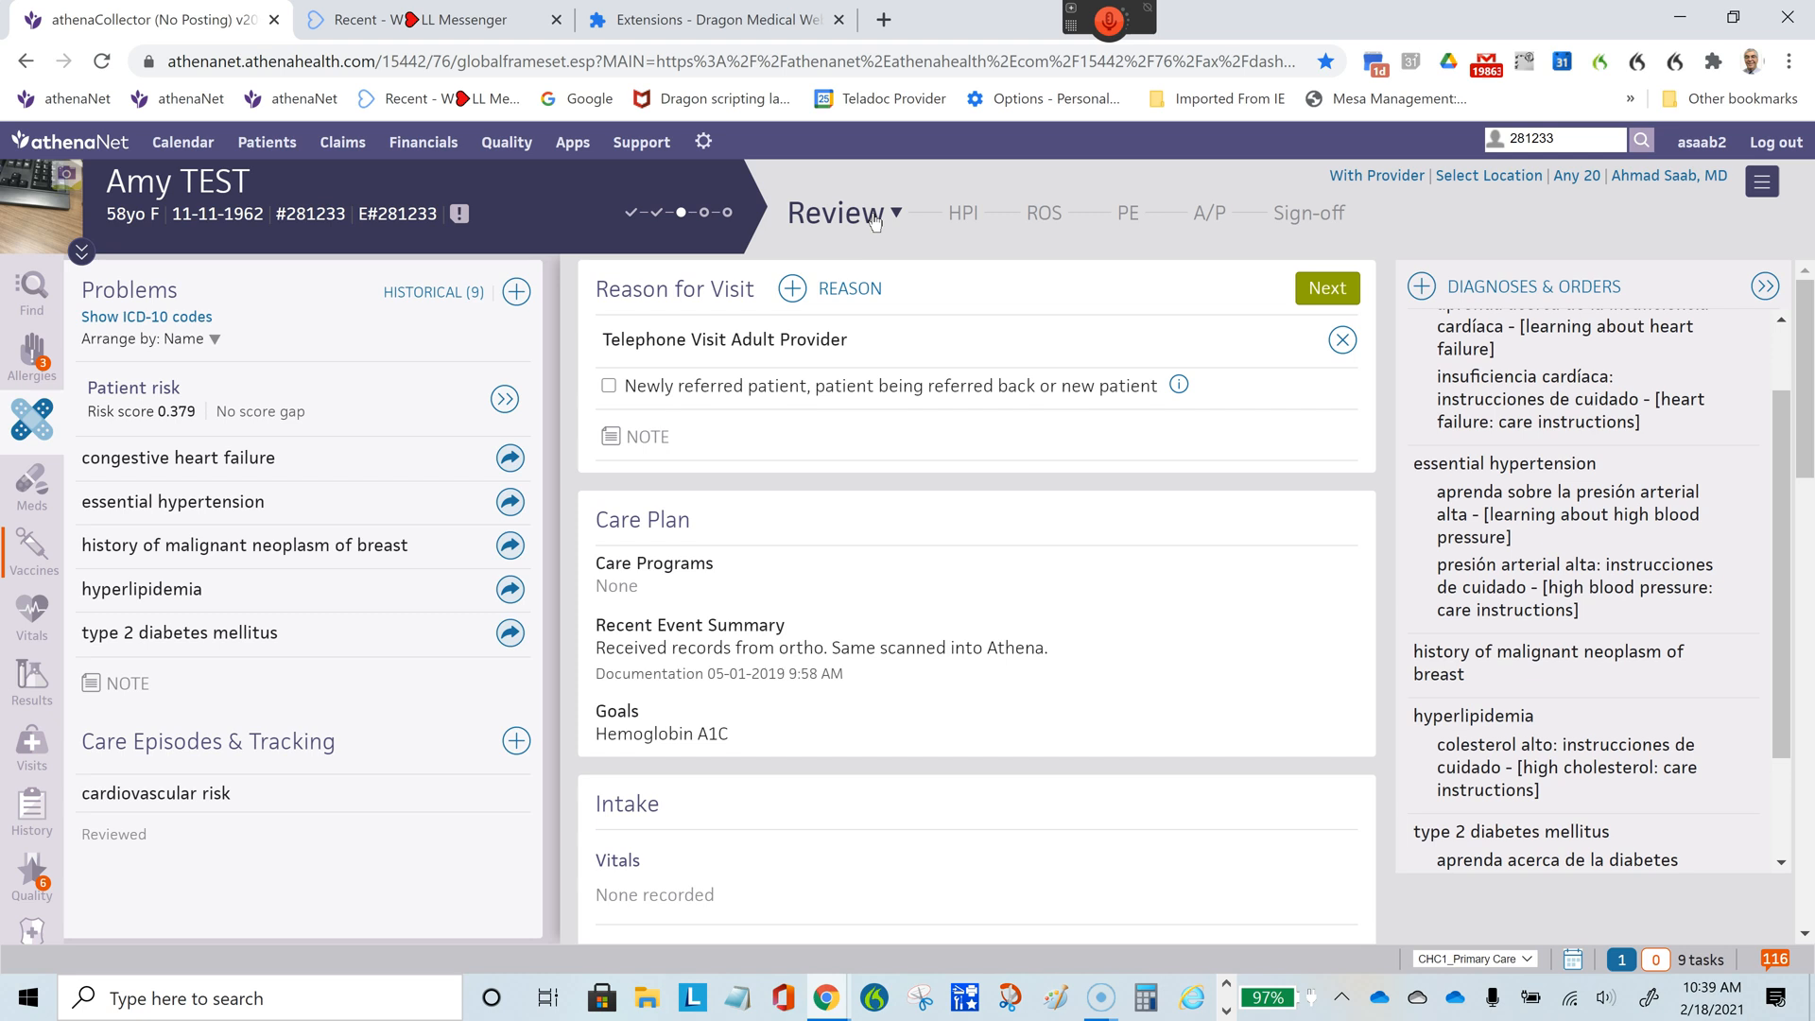
{"action": "left_click", "coordinate": [836, 304]}
{"action": "left_click", "coordinate": [791, 291]}
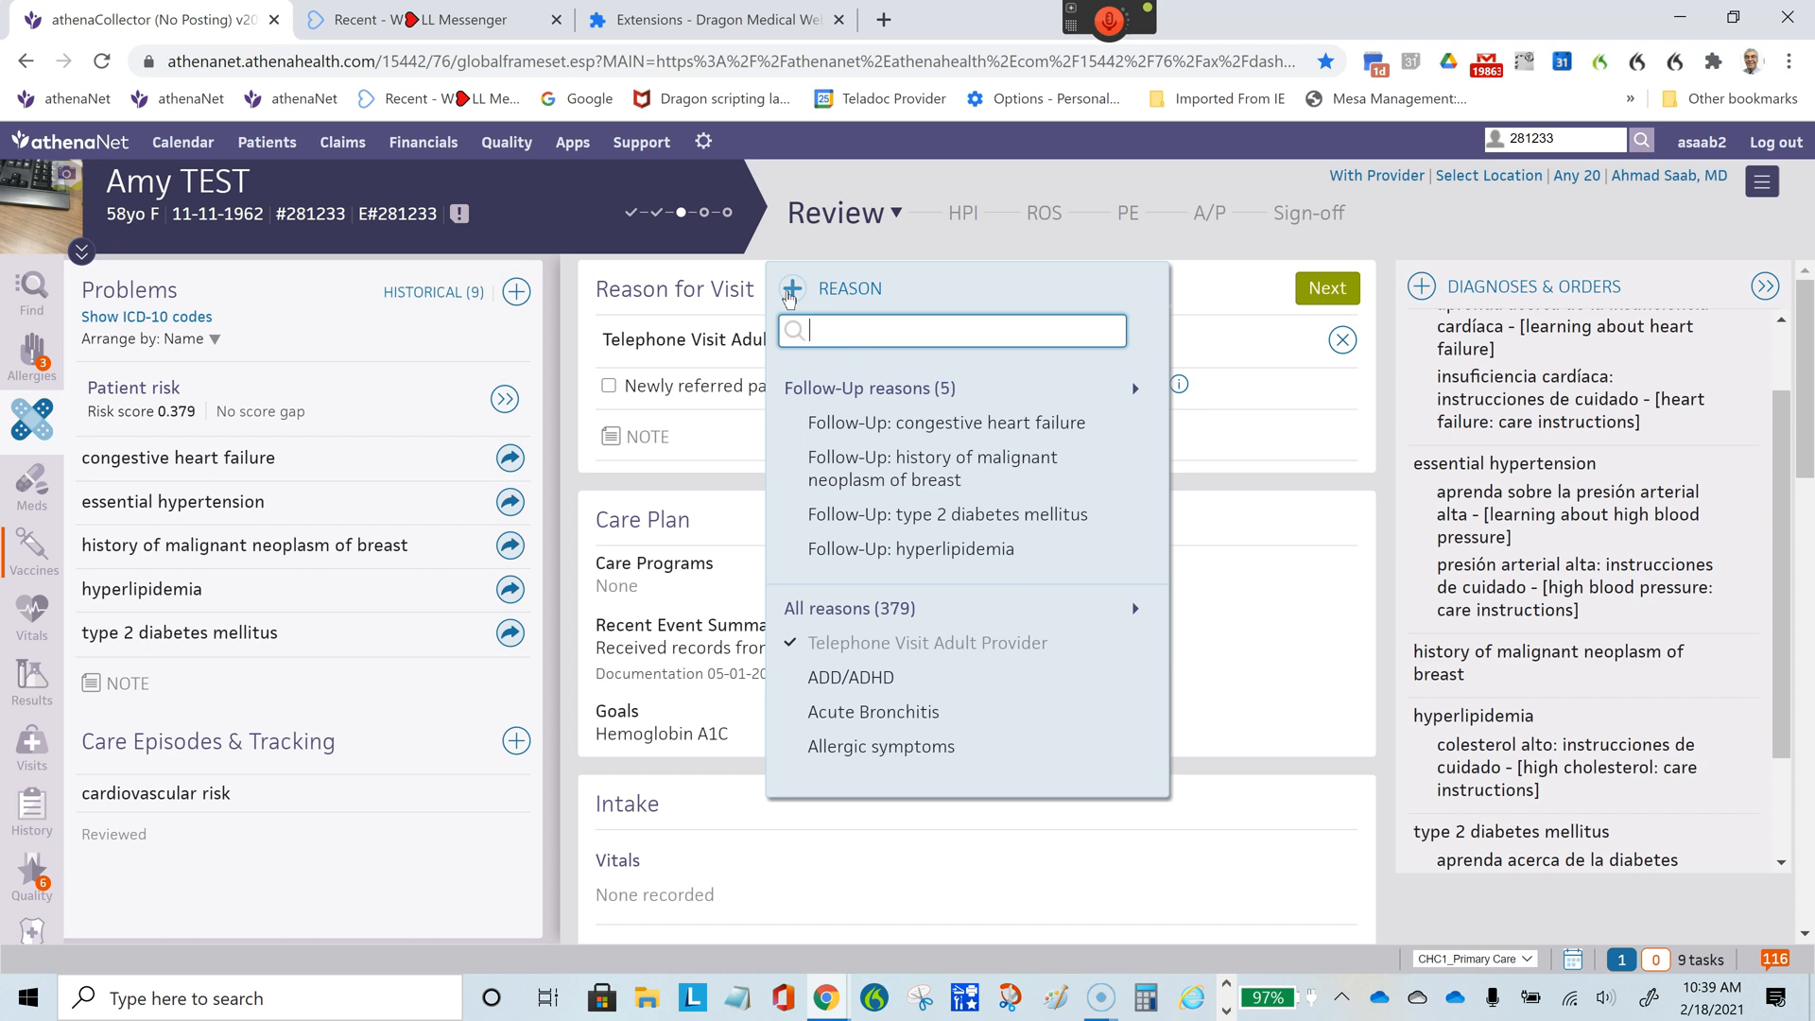
{"action": "left_click", "coordinate": [860, 331]}
{"action": "type", "text": "geer"}
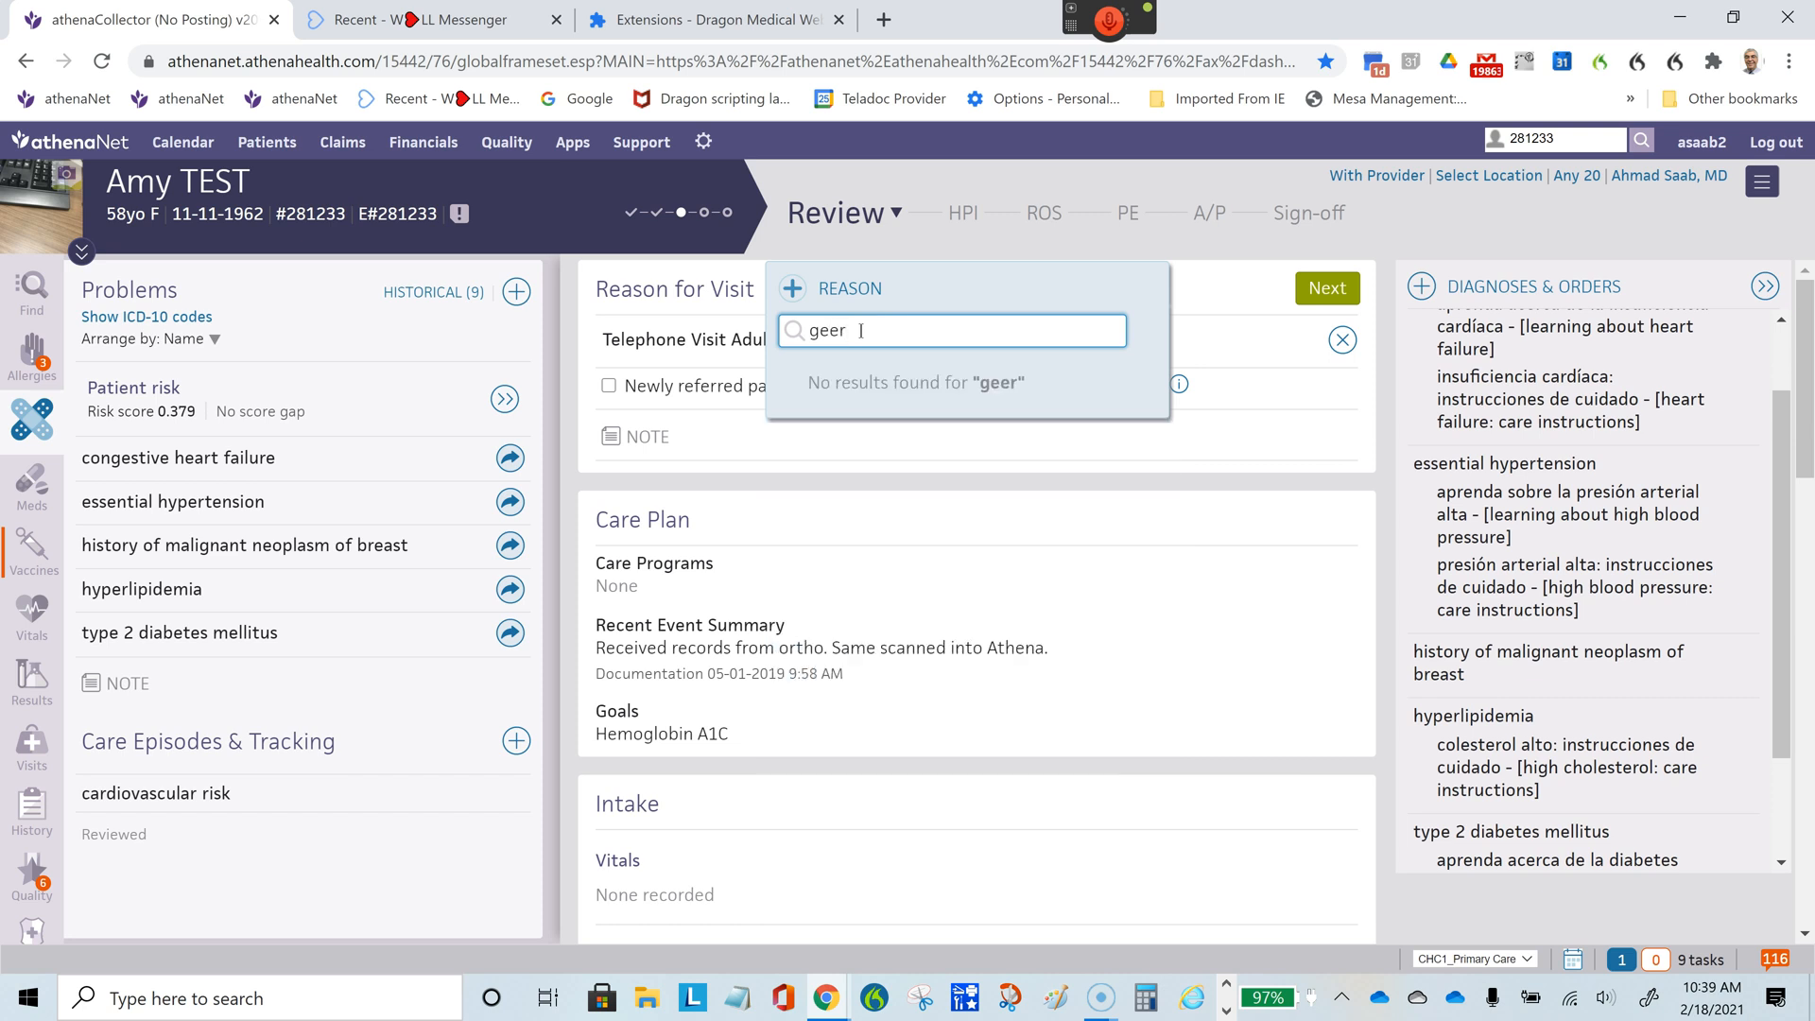
{"action": "key", "text": "BackSpace"}
{"action": "key", "text": "BackSpace"}
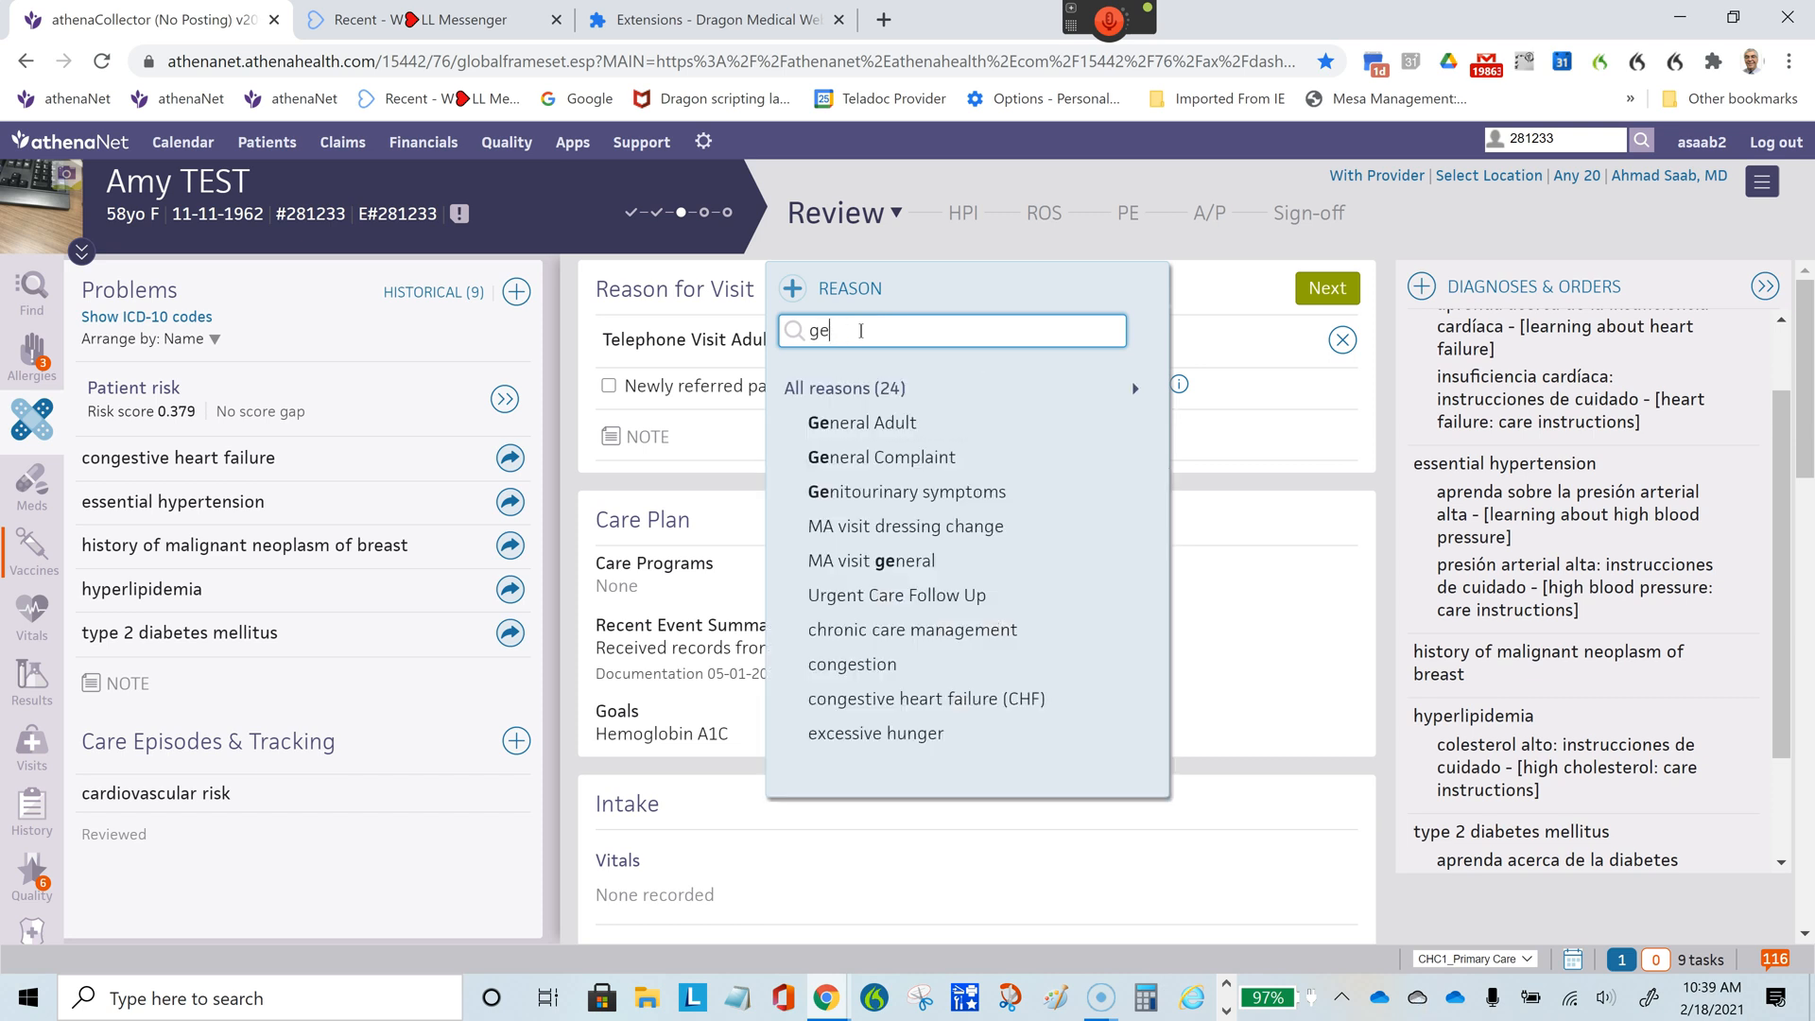
{"action": "left_click", "coordinate": [893, 428]}
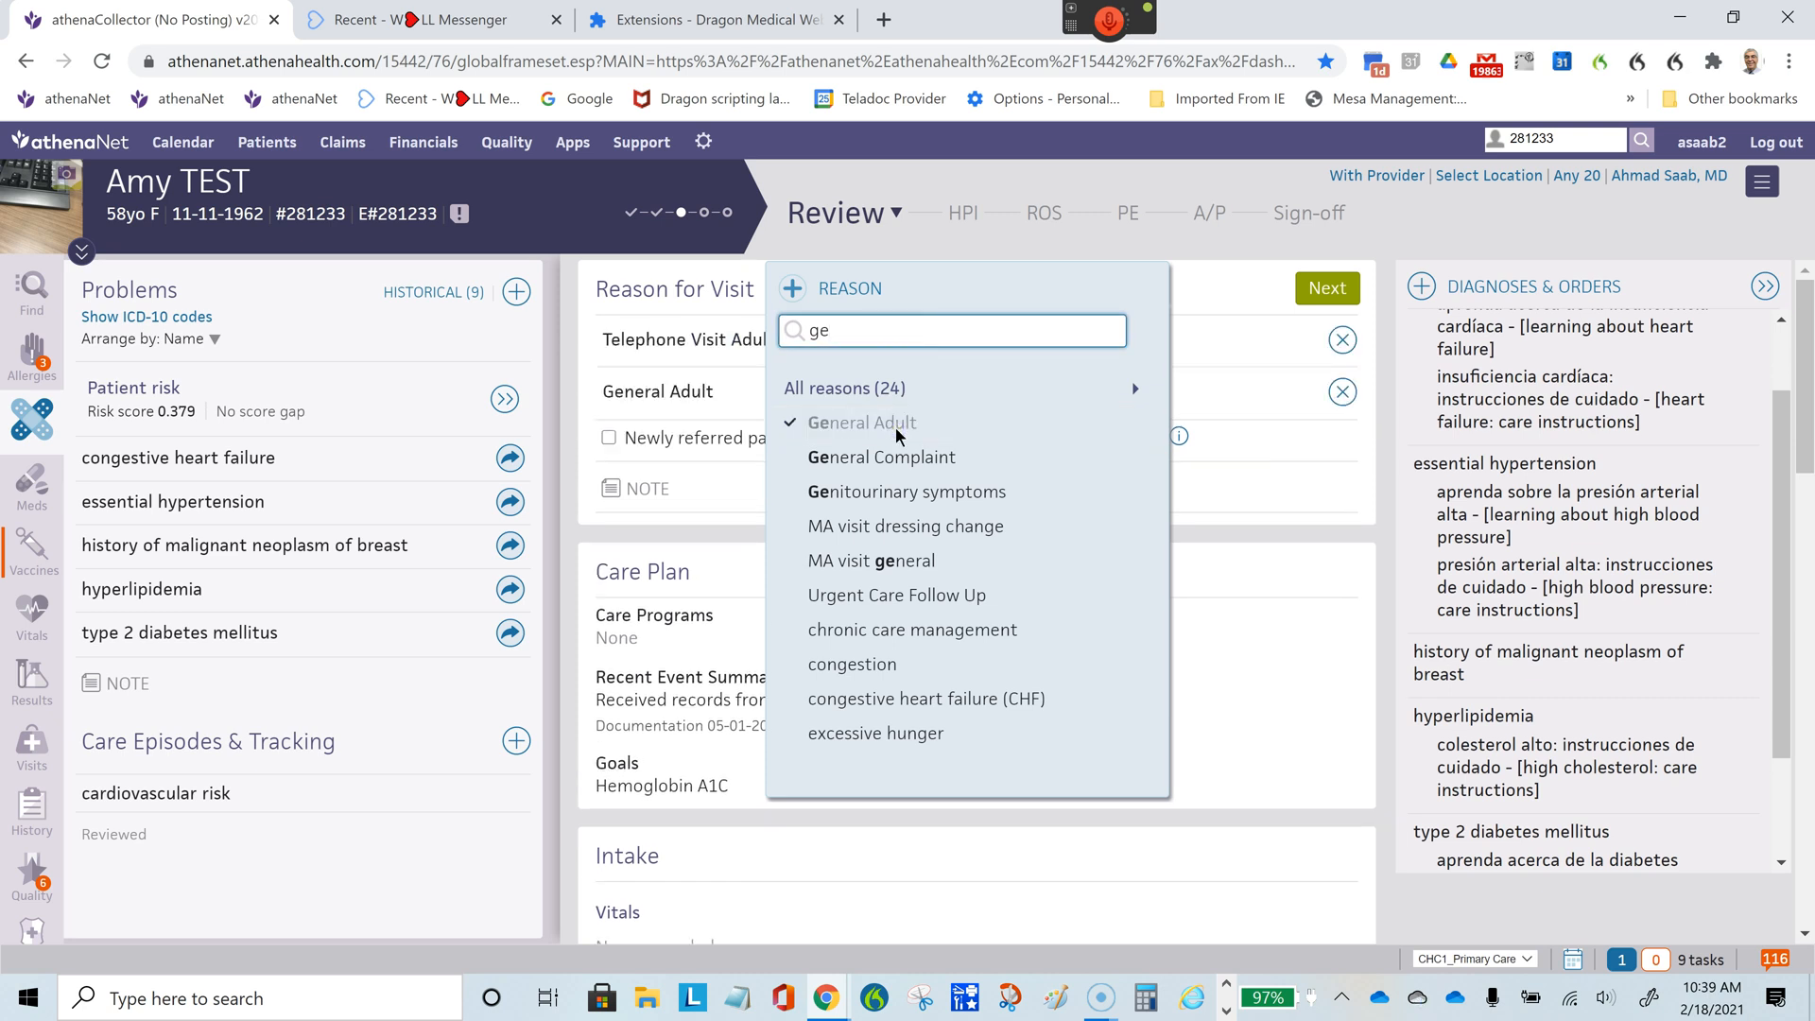
- Read through the General Adult template text in the Review of Systems section
{"action": "left_click", "coordinate": [1046, 215]}
{"action": "left_click", "coordinate": [708, 544]}
{"action": "scroll", "coordinate": [707, 567], "scroll_direction": "down", "scroll_amount": 3}
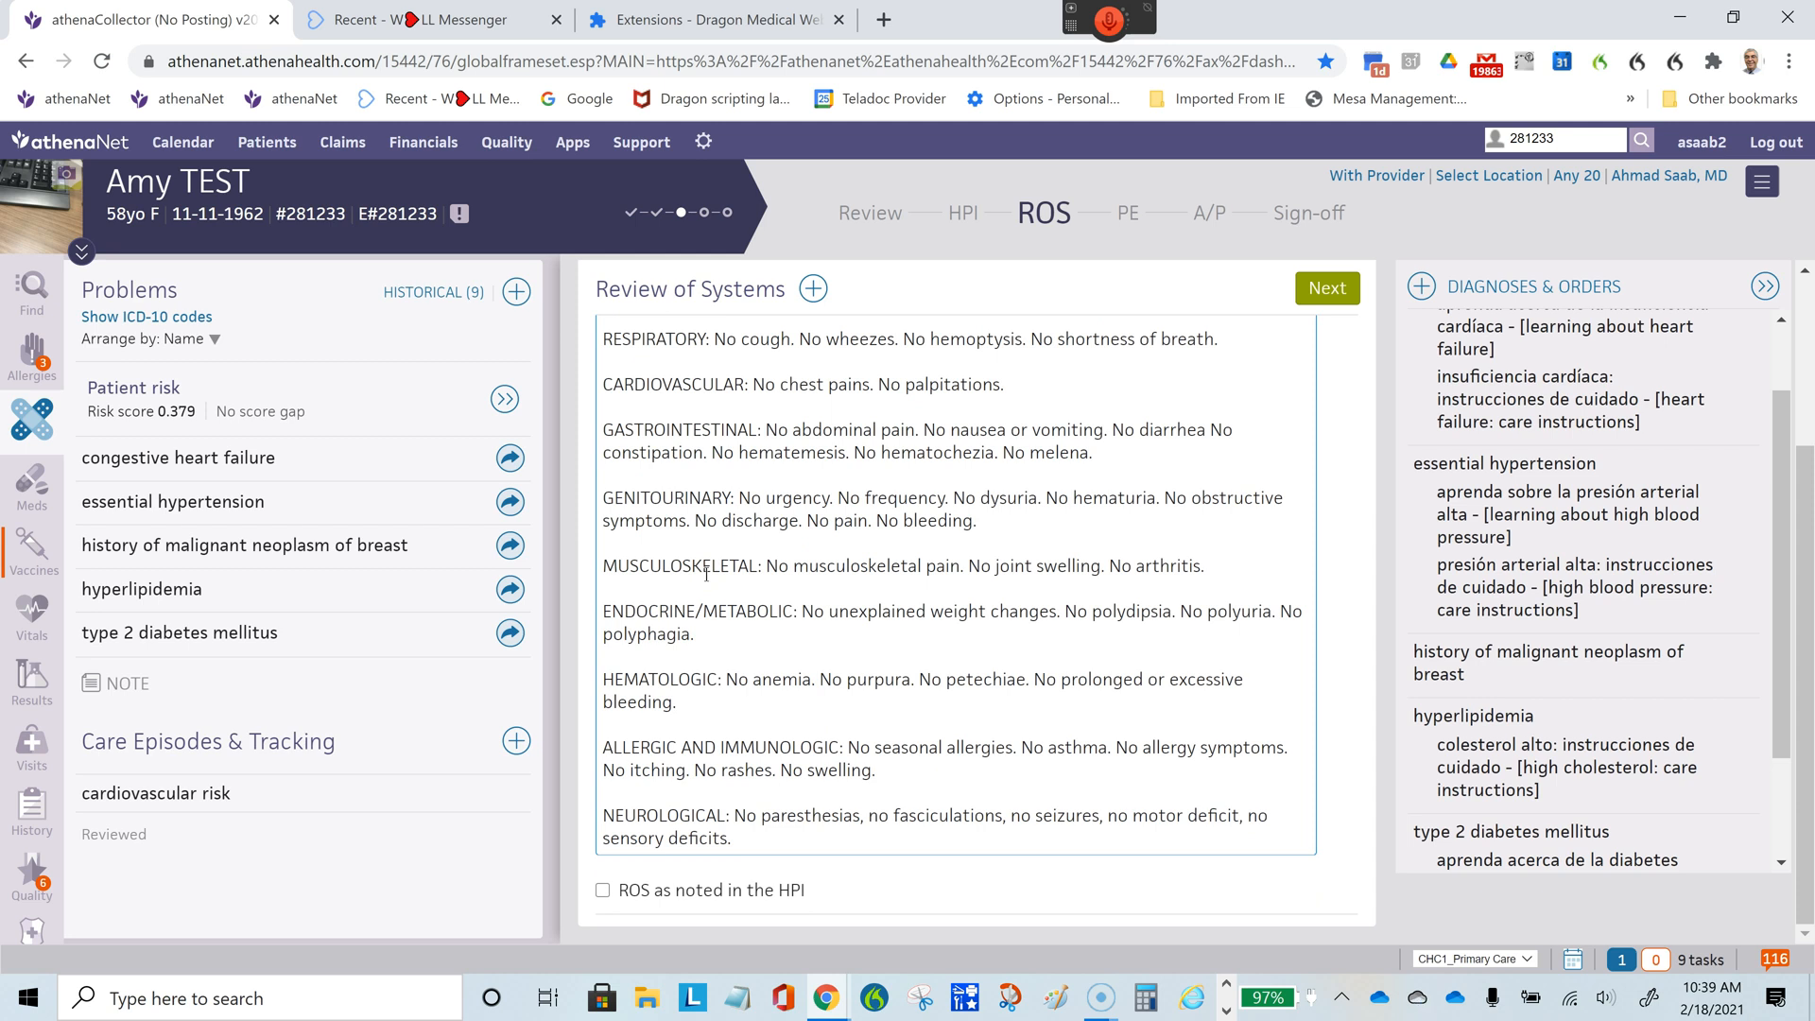
{"action": "scroll", "coordinate": [708, 573], "scroll_direction": "up", "scroll_amount": 3}
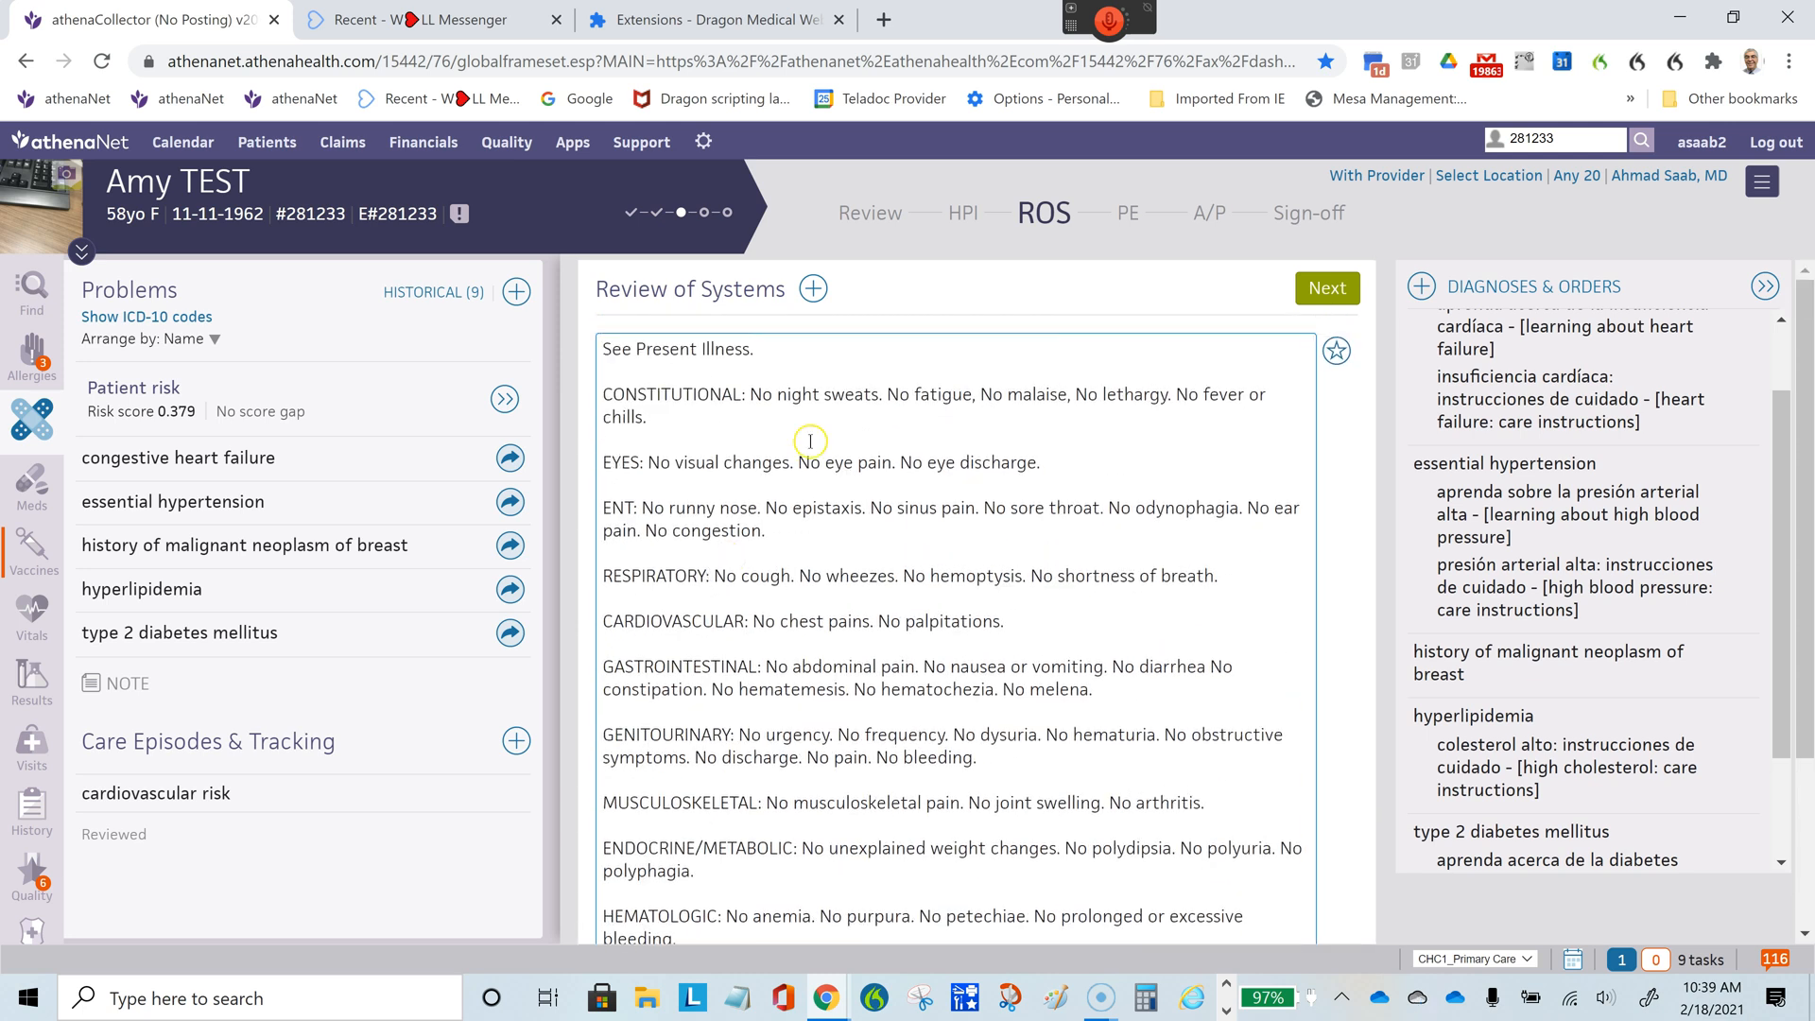
- Read through the template findings in the Physical Exam section, from Constitutional to Skin
{"action": "left_click", "coordinate": [1129, 213]}
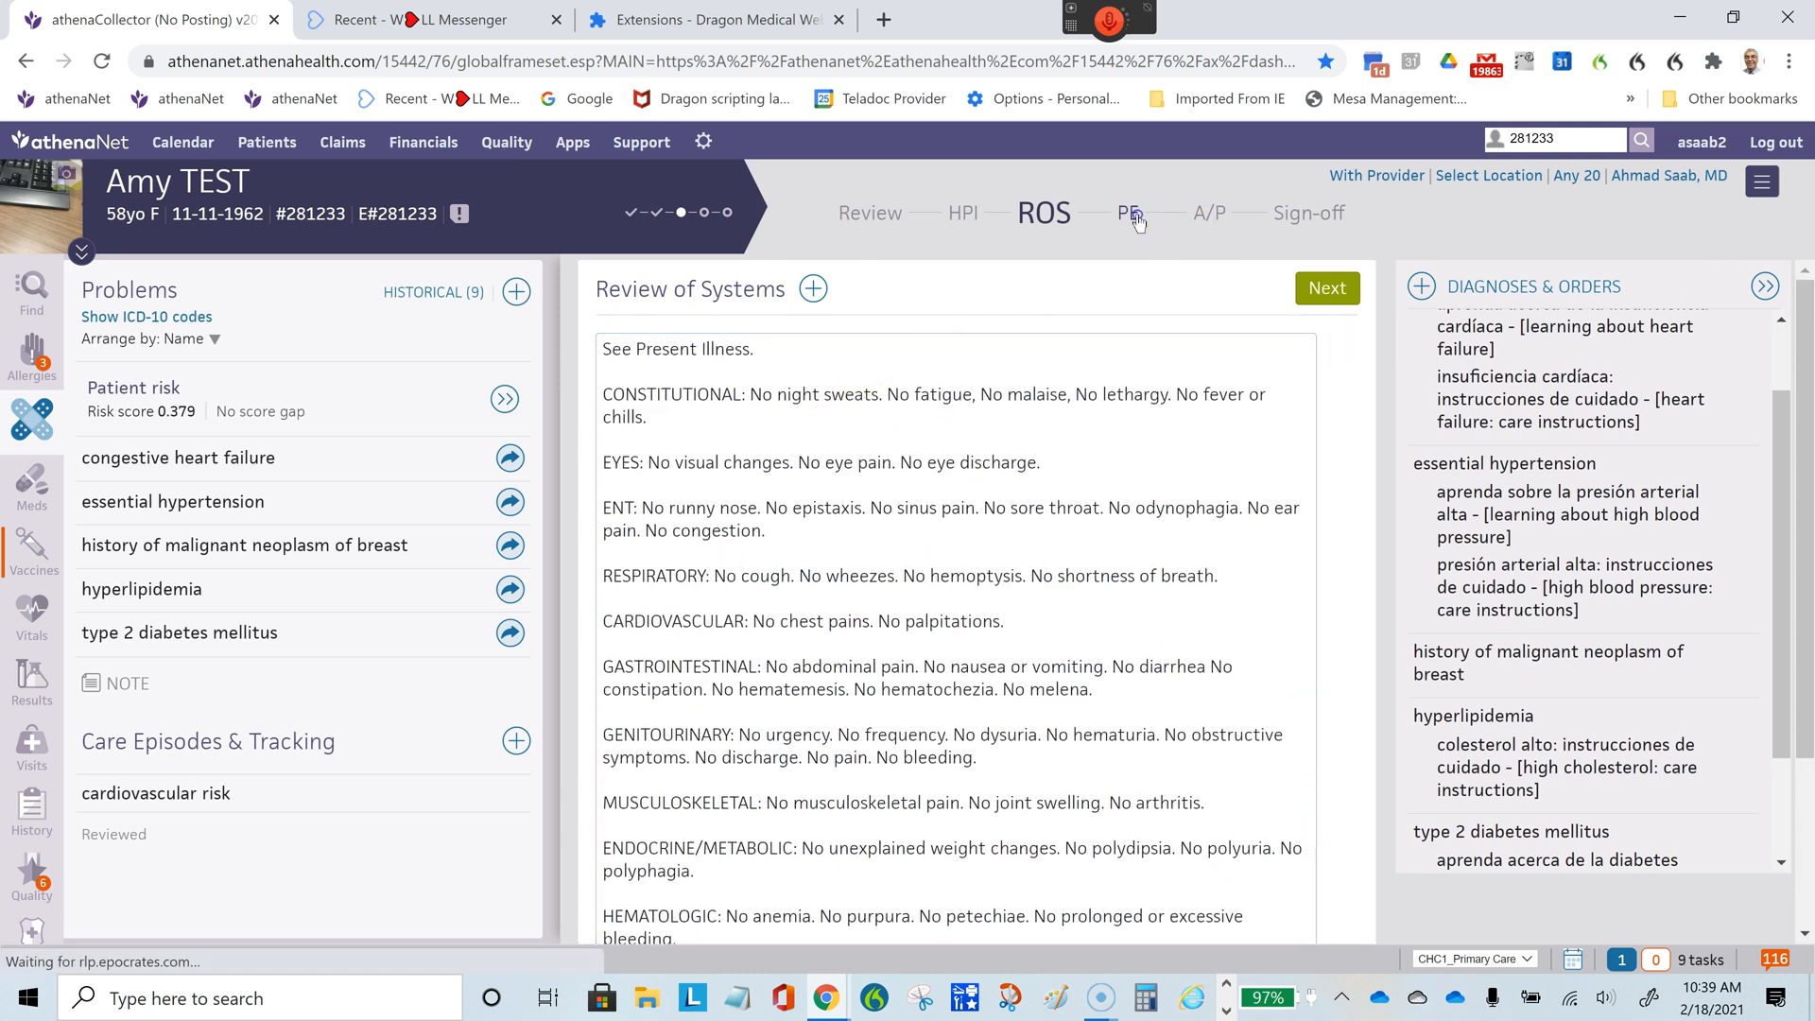
{"action": "scroll", "coordinate": [878, 574], "scroll_direction": "down", "scroll_amount": 2}
{"action": "scroll", "coordinate": [879, 574], "scroll_direction": "down", "scroll_amount": 4}
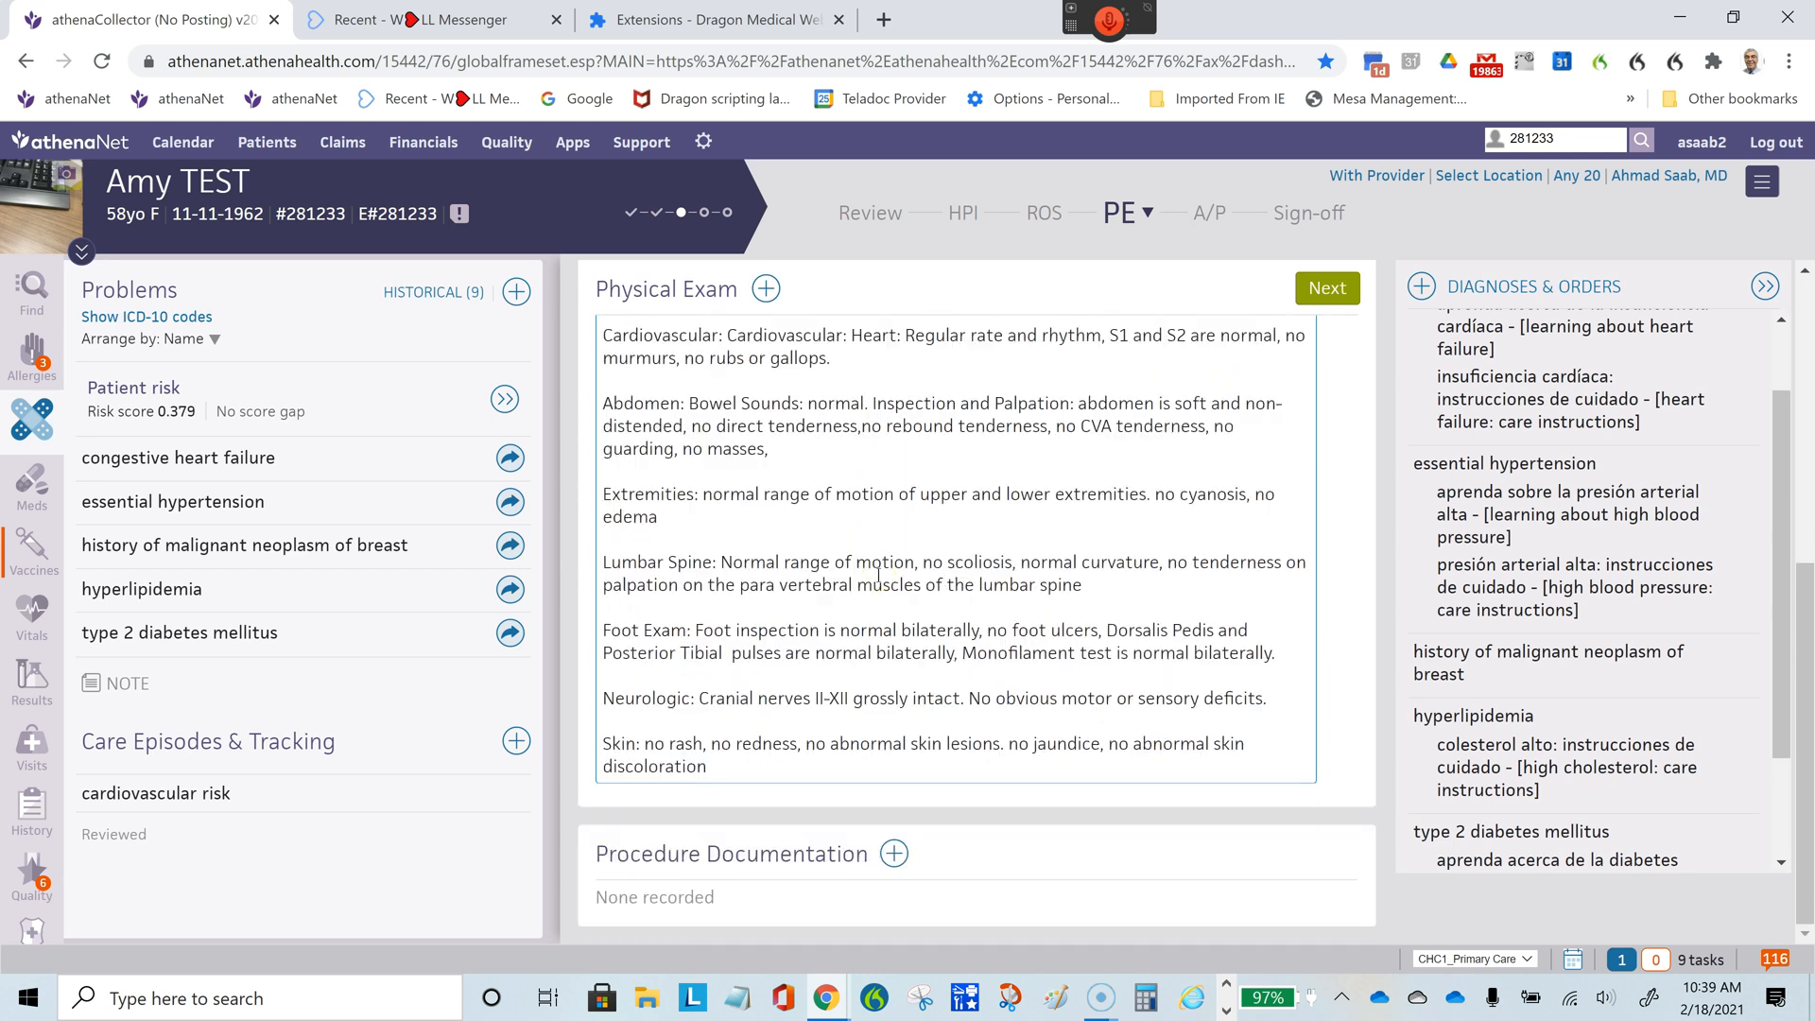
{"action": "scroll", "coordinate": [878, 574], "scroll_direction": "up", "scroll_amount": 3}
{"action": "scroll", "coordinate": [878, 574], "scroll_direction": "up", "scroll_amount": 3}
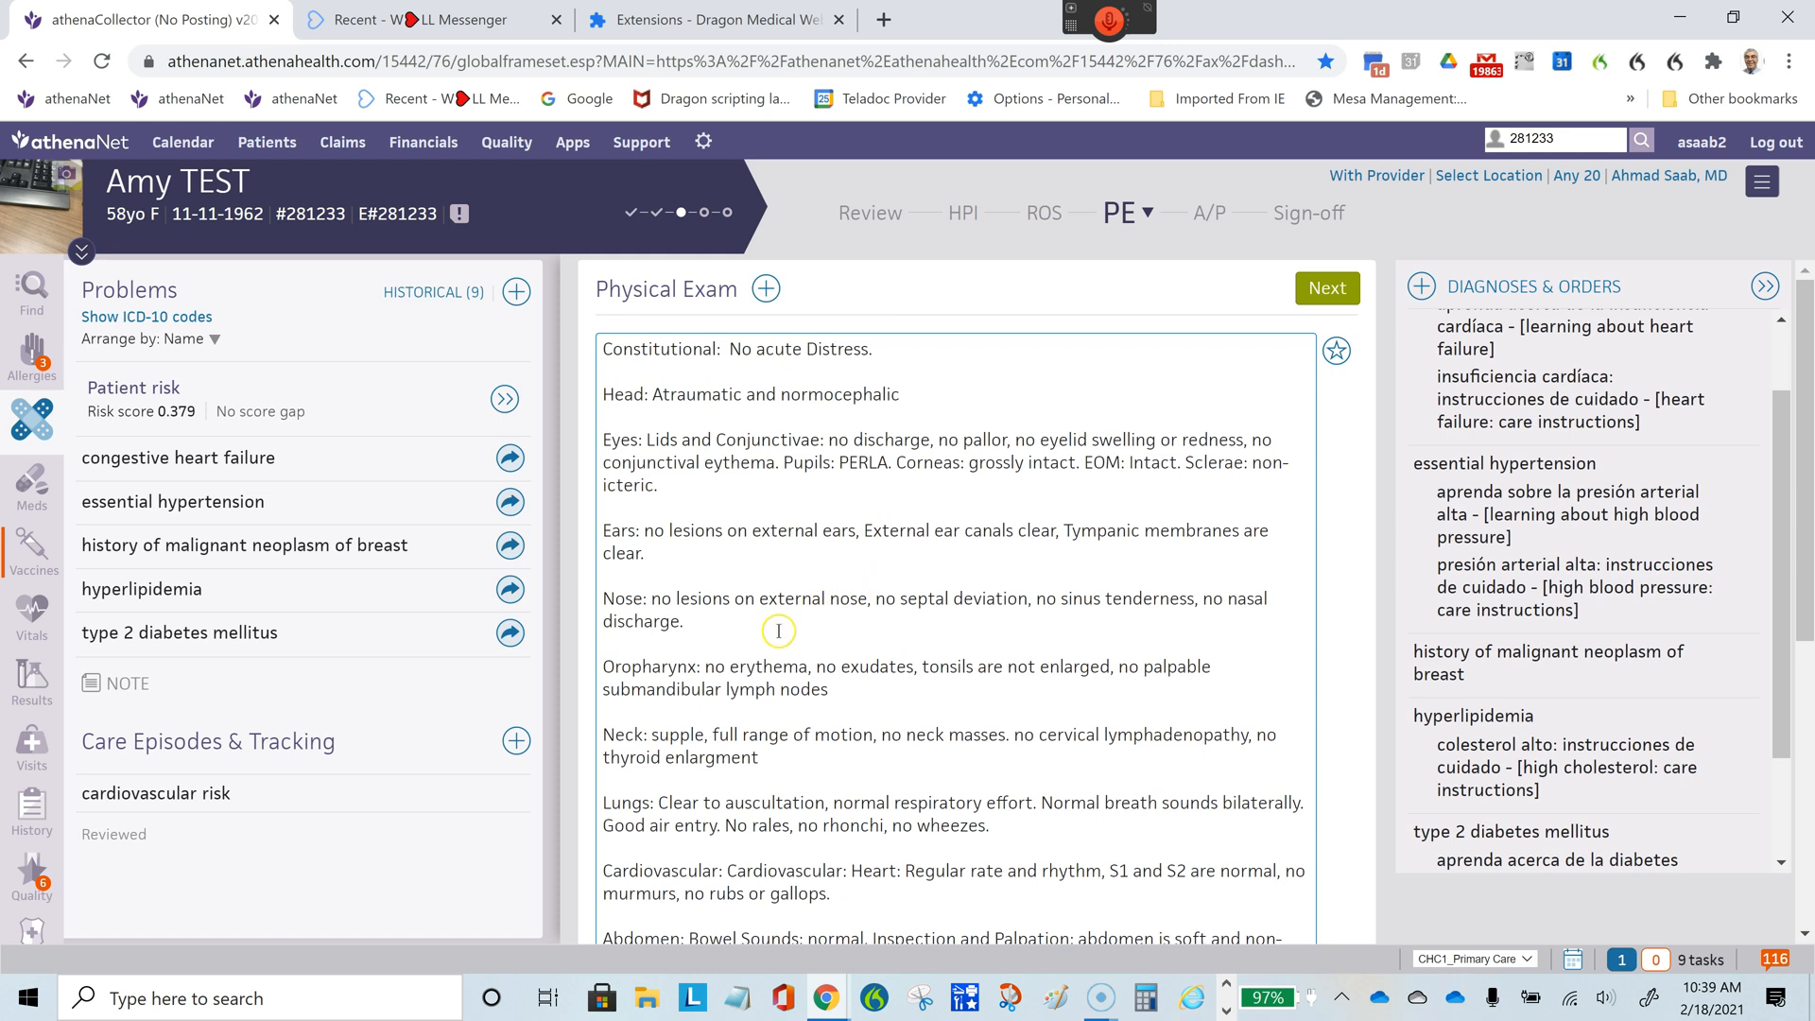
{"action": "left_click", "coordinate": [888, 719]}
{"action": "scroll", "coordinate": [870, 728], "scroll_direction": "down", "scroll_amount": 3}
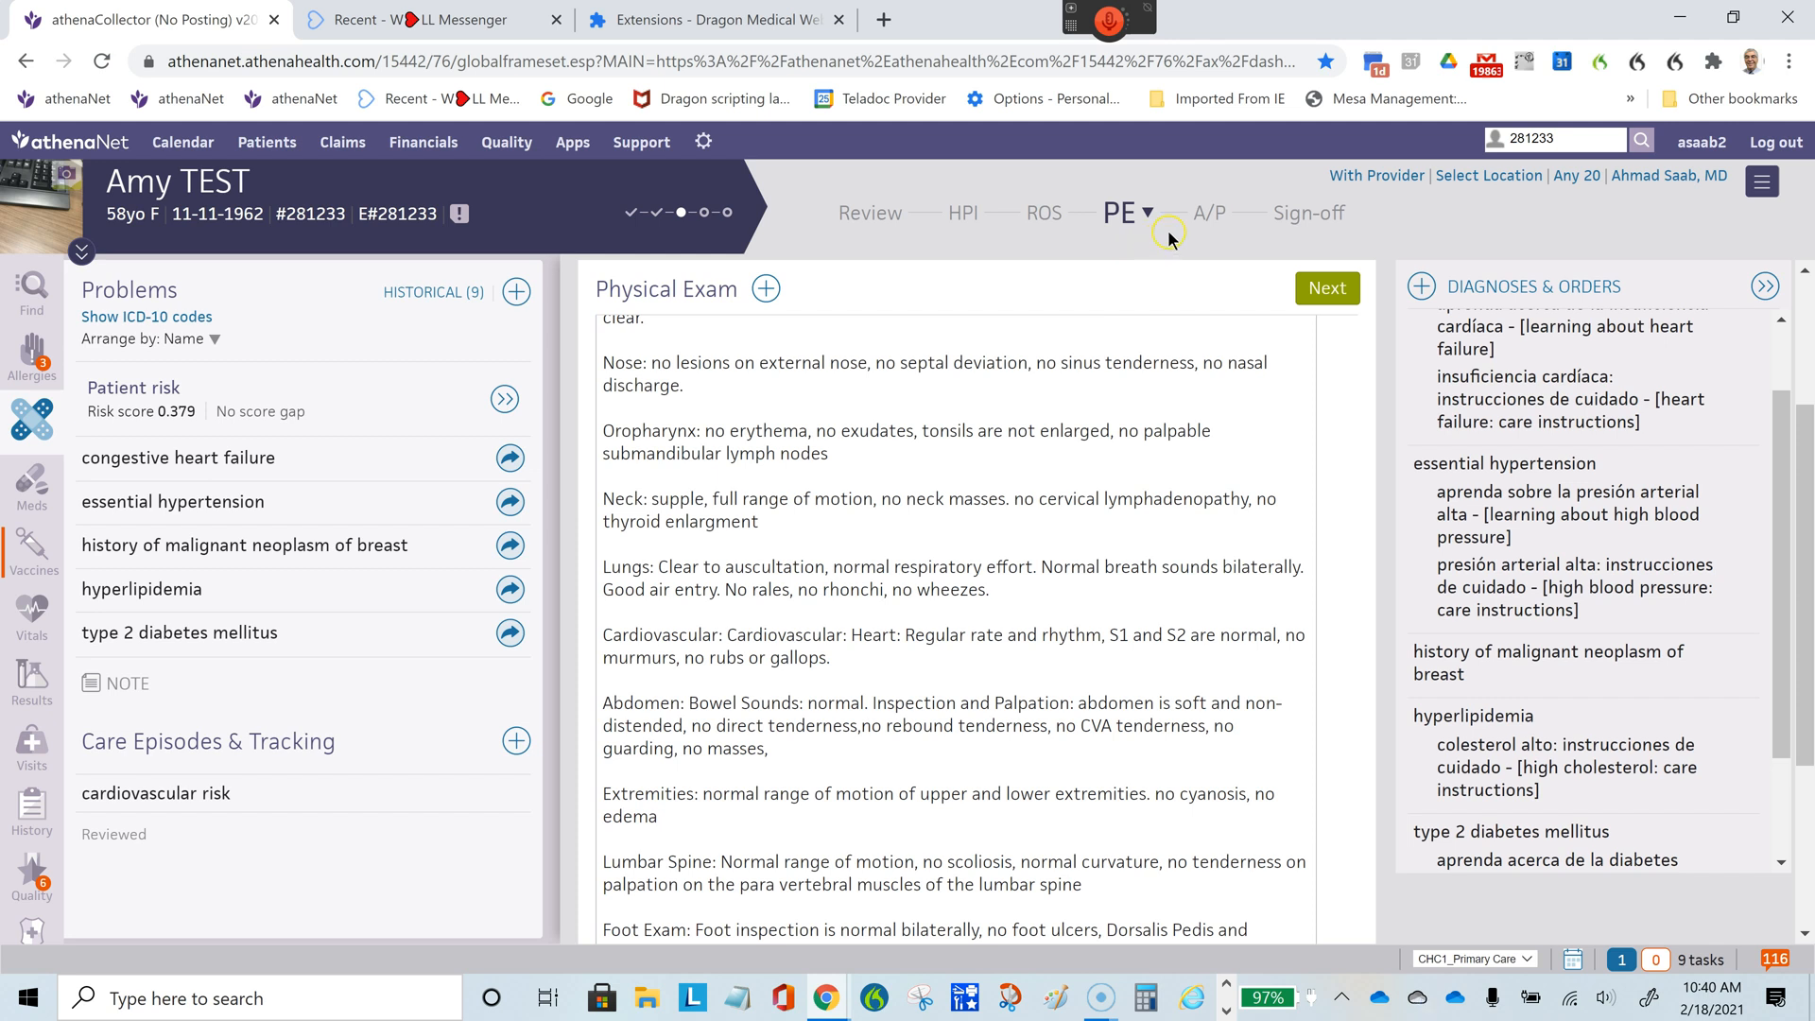
- Examine the Assessment & Plan template, including Tests/Results, alongside the patient's problem list
{"action": "left_click", "coordinate": [1210, 215]}
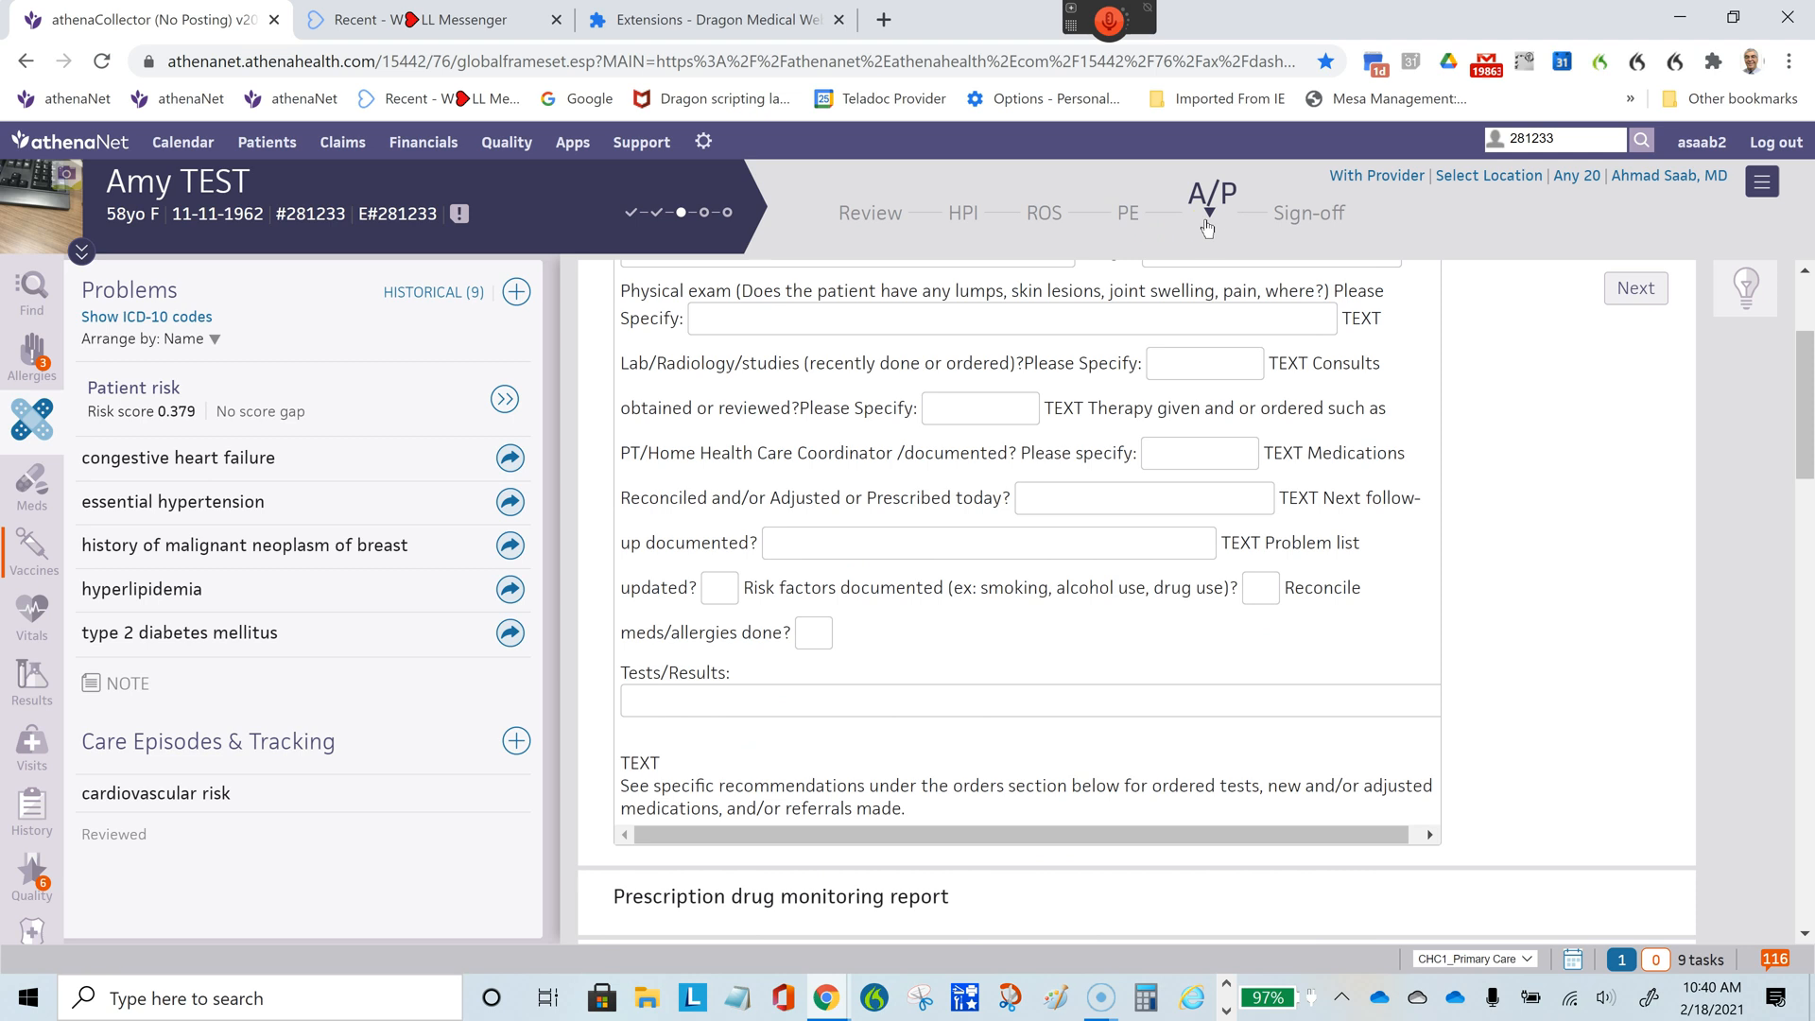
{"action": "left_click_drag", "start_coordinate": [1805, 421], "coordinate": [1808, 444]}
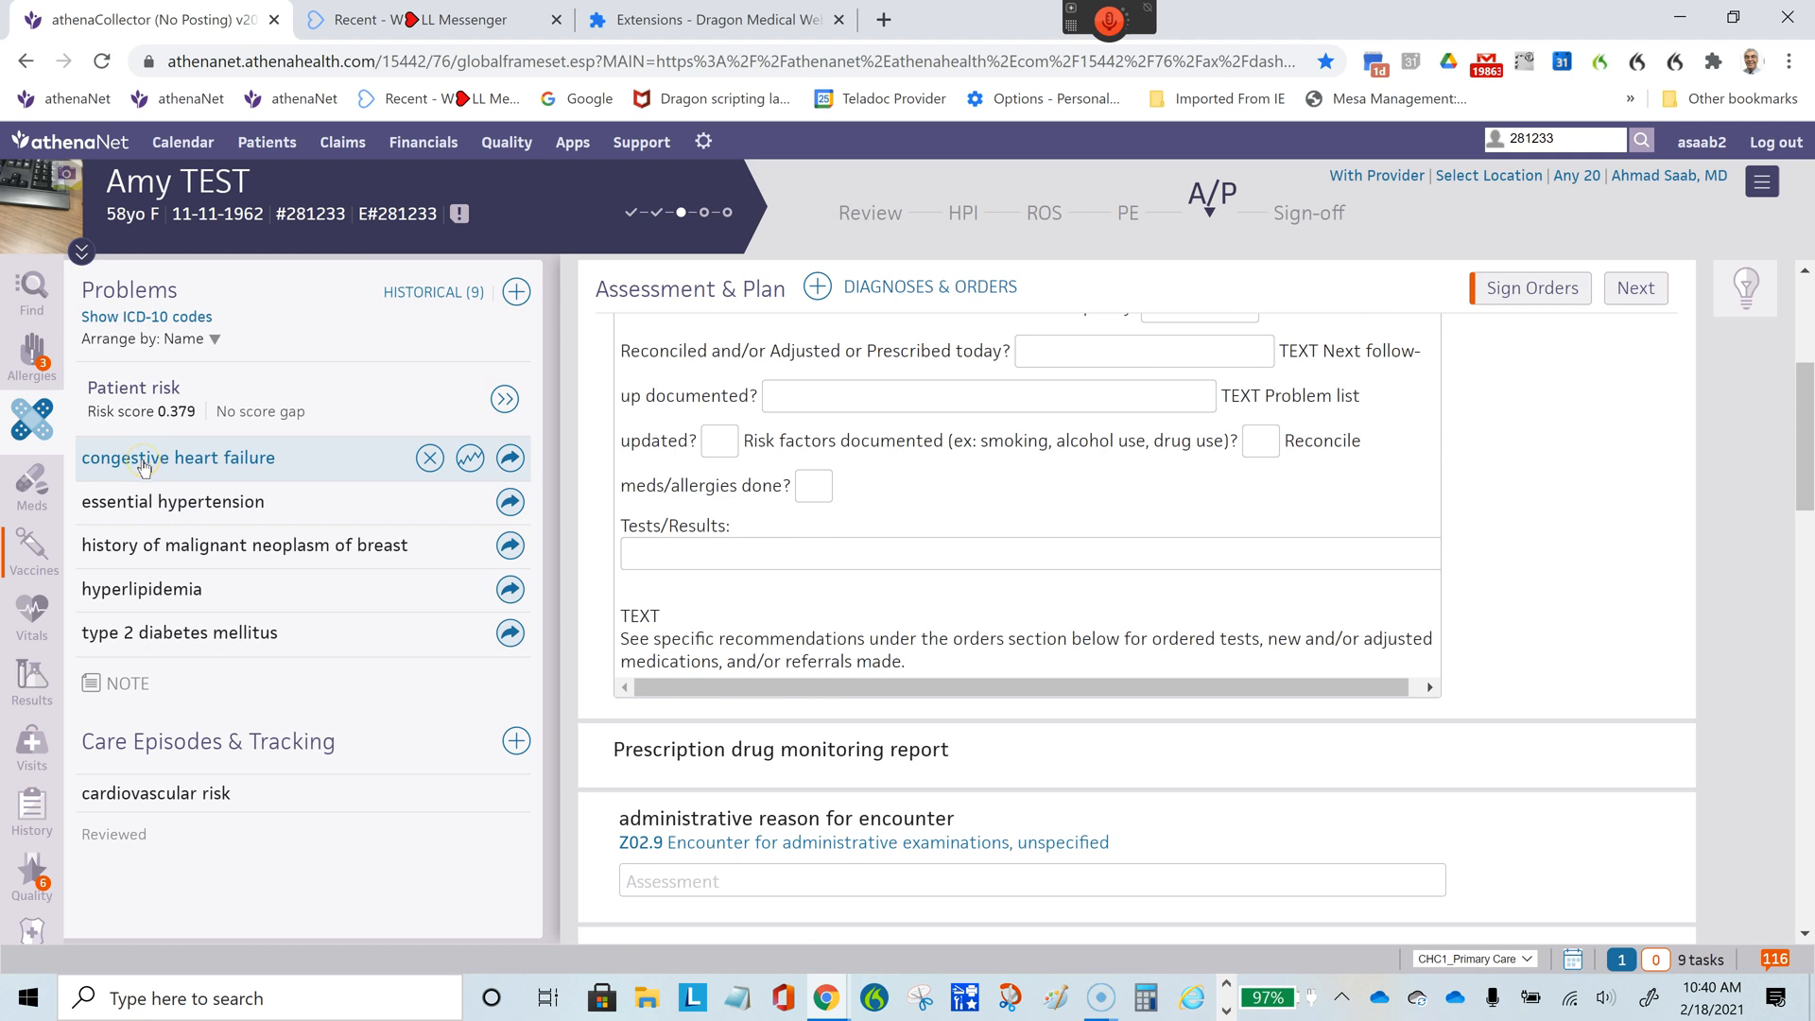
{"action": "left_click", "coordinate": [147, 507]}
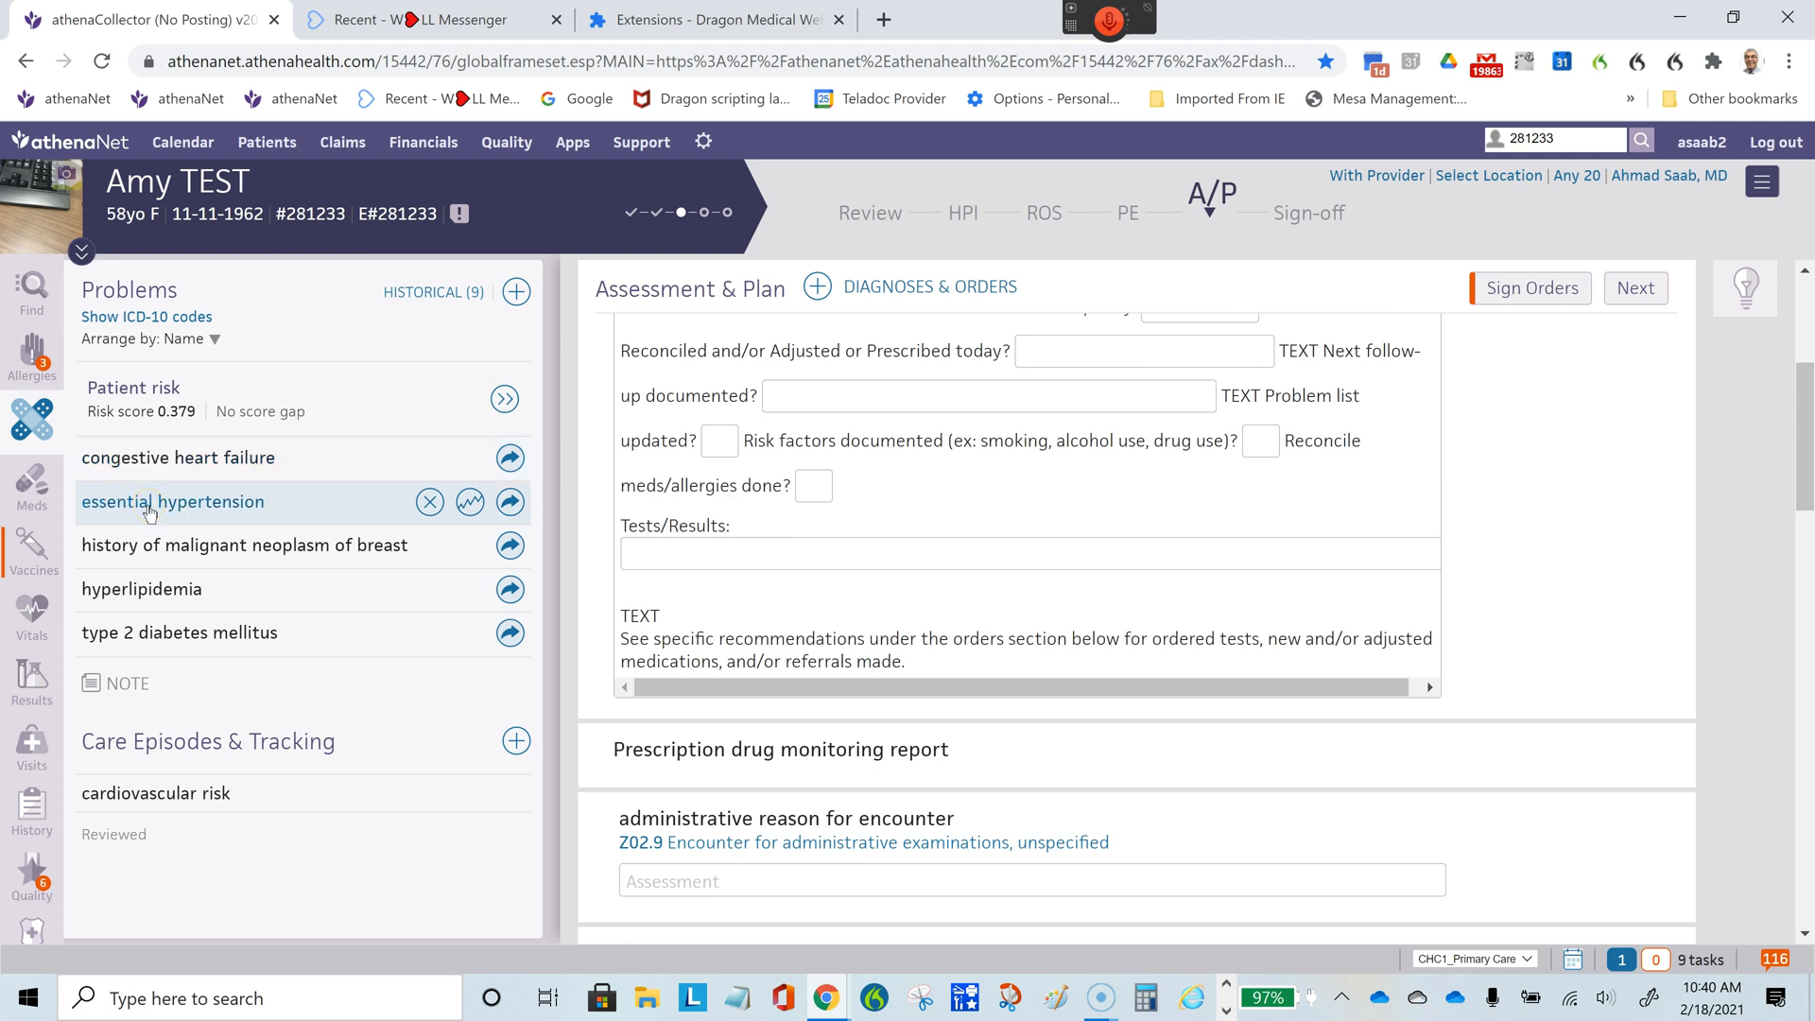
{"action": "left_click", "coordinate": [143, 598]}
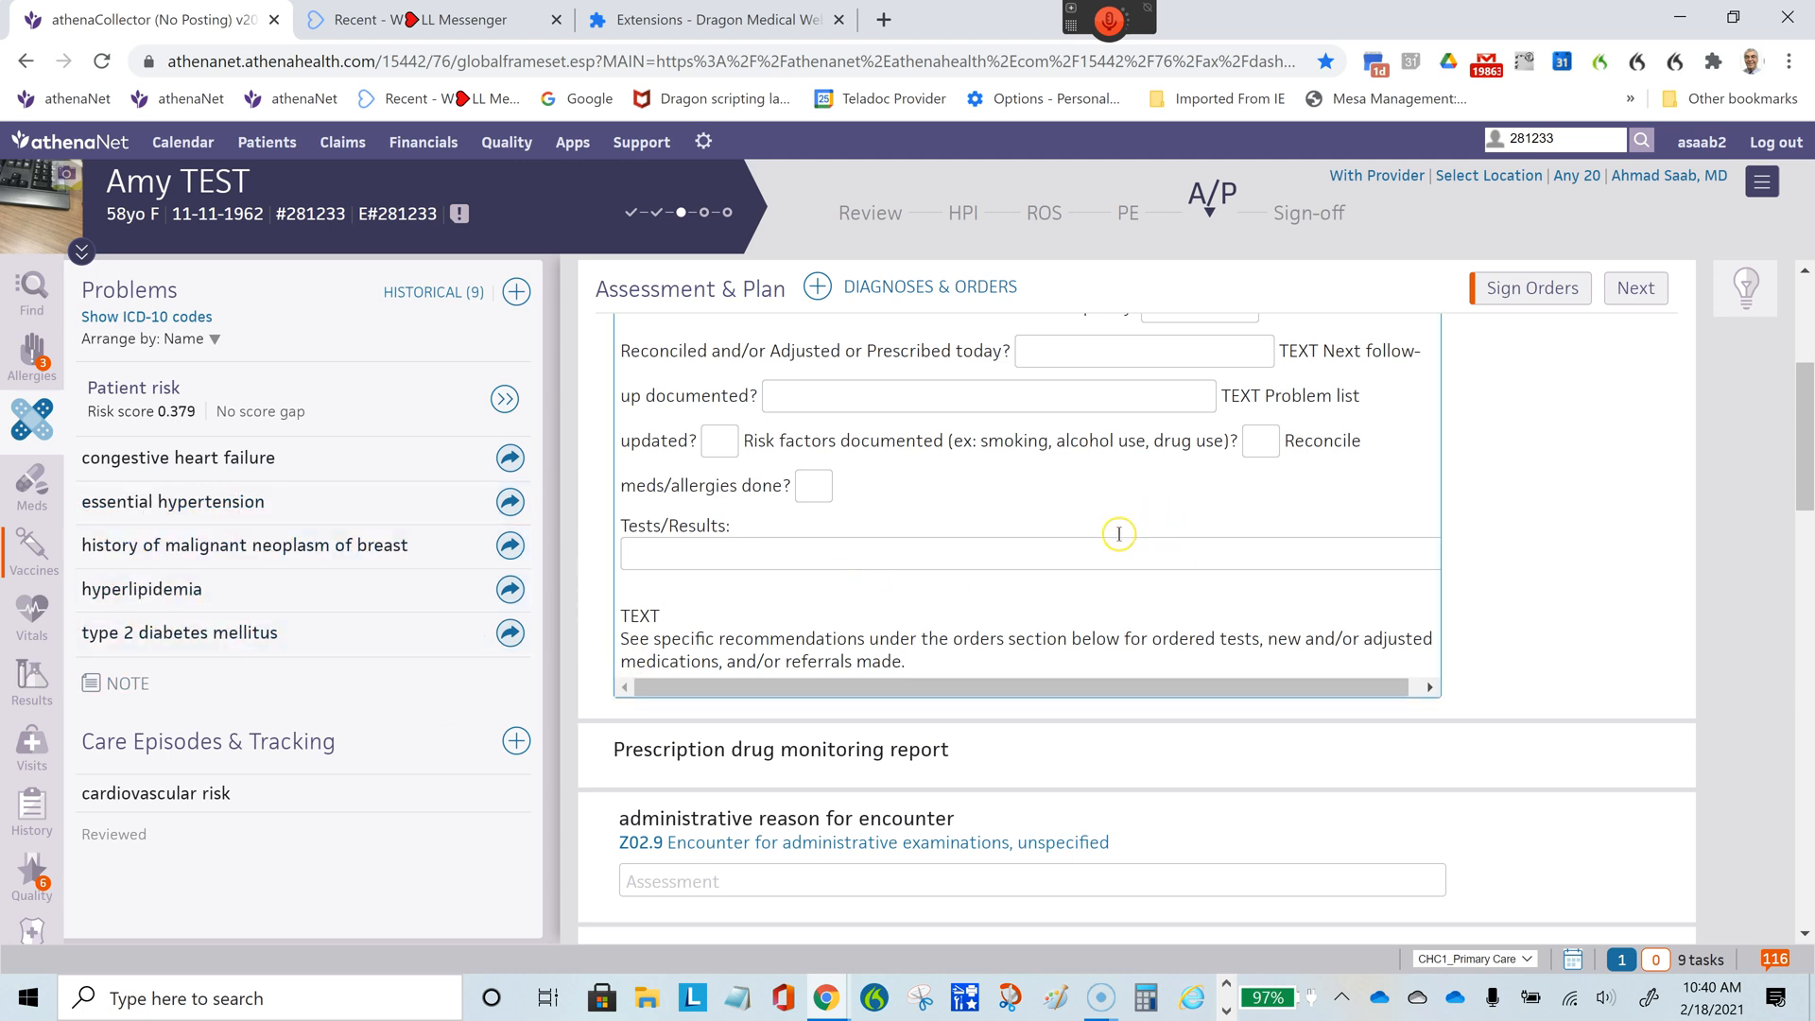
{"action": "left_click", "coordinate": [1071, 546]}
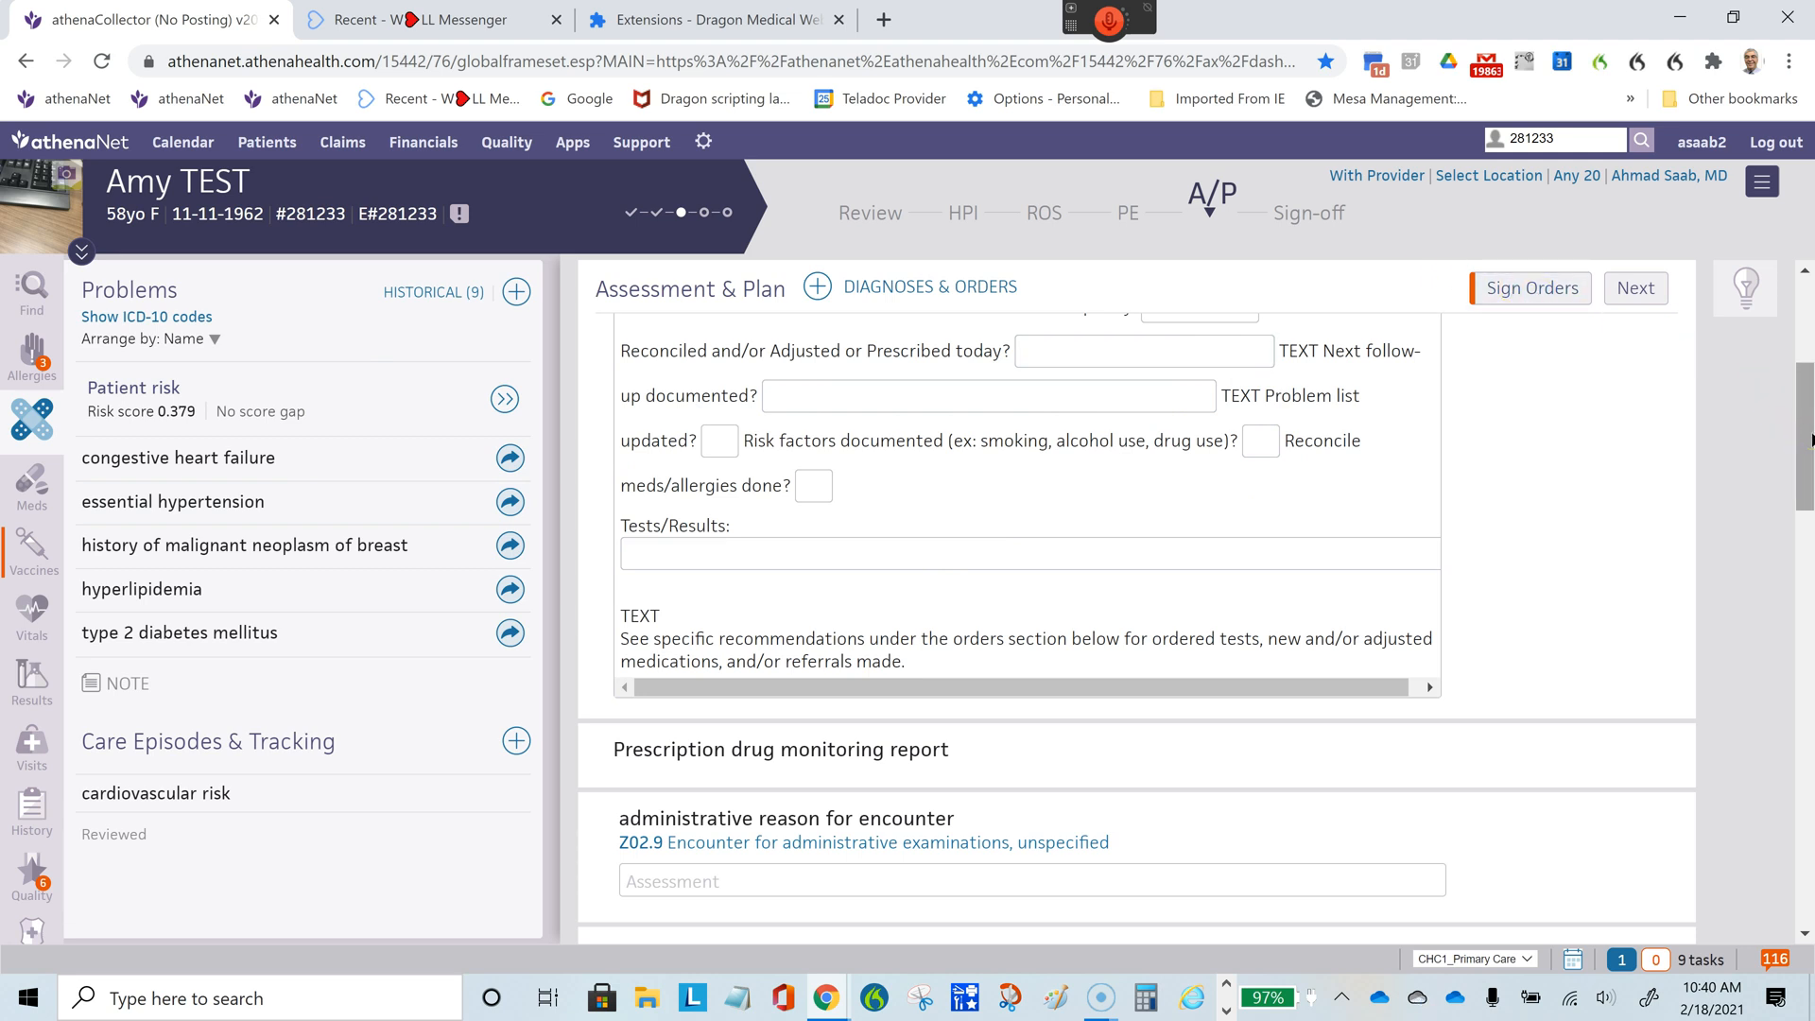
- Move the essential hypertension diagnosis above congestive heart failure in the Assessment & Plan
{"action": "scroll", "coordinate": [1807, 440], "scroll_direction": "down", "scroll_amount": 2}
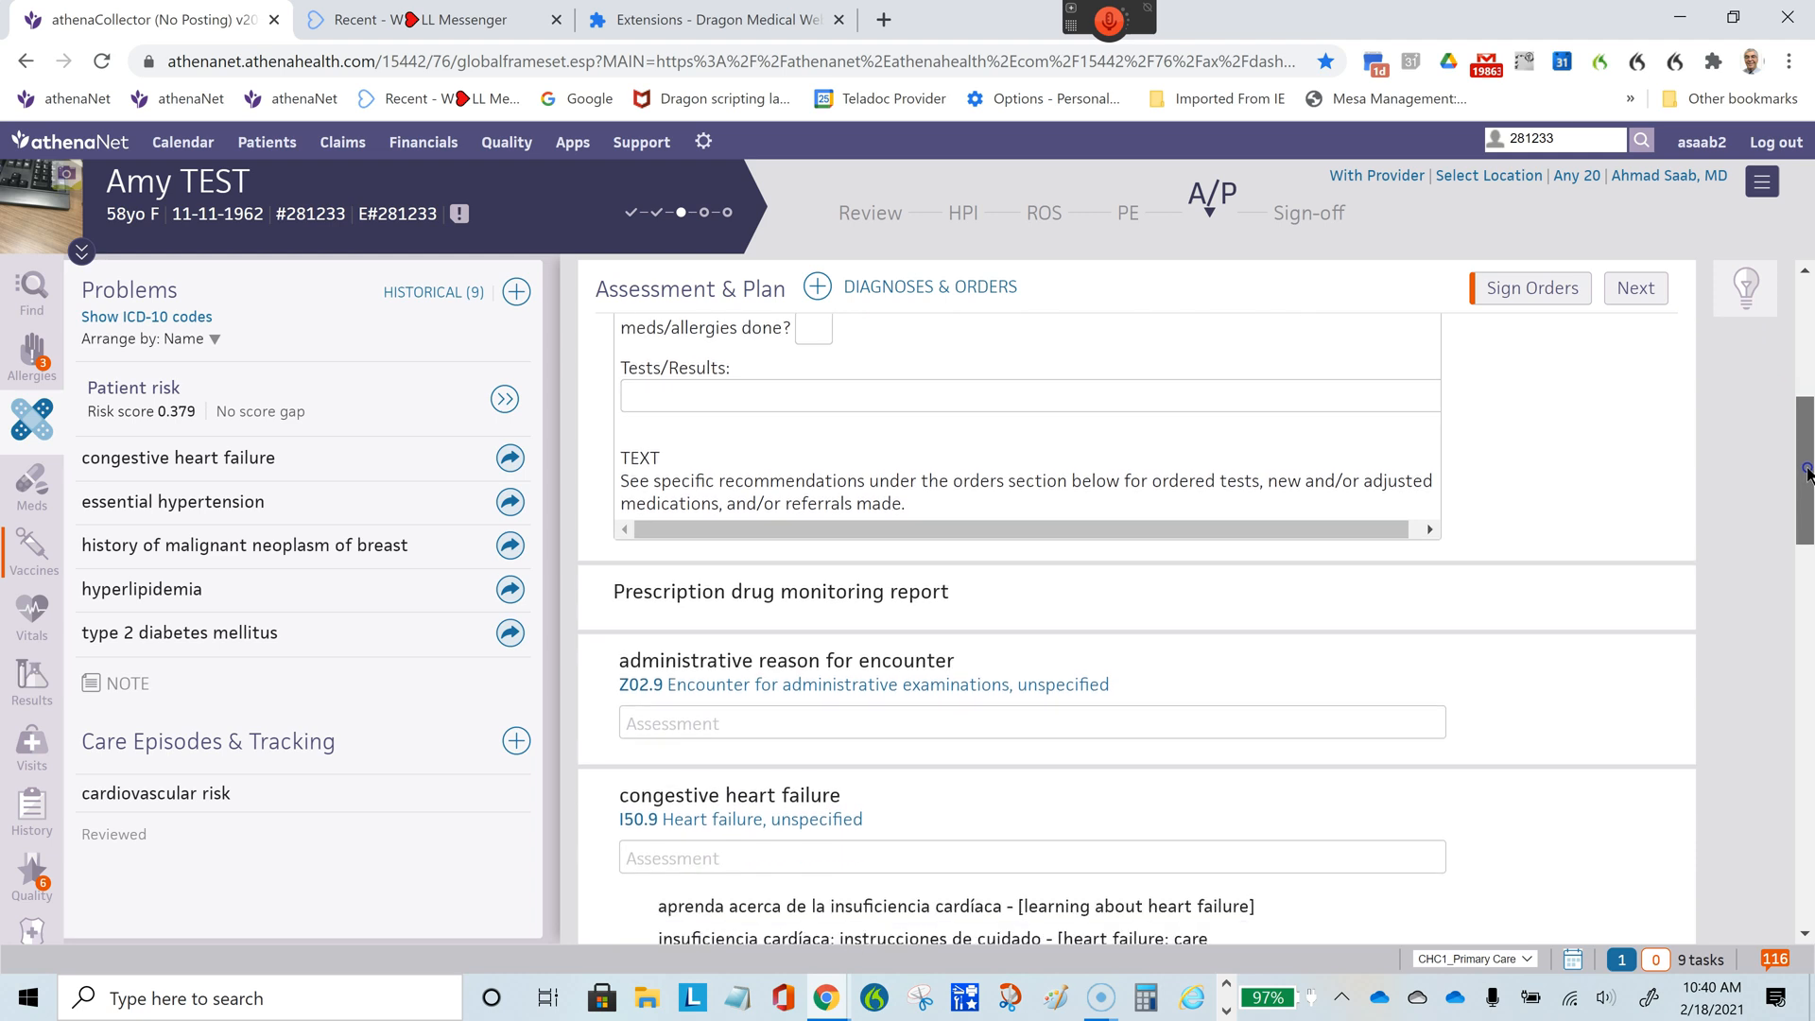
{"action": "scroll", "coordinate": [1807, 430], "scroll_direction": "up", "scroll_amount": 2}
{"action": "scroll", "coordinate": [1804, 449], "scroll_direction": "down", "scroll_amount": 2}
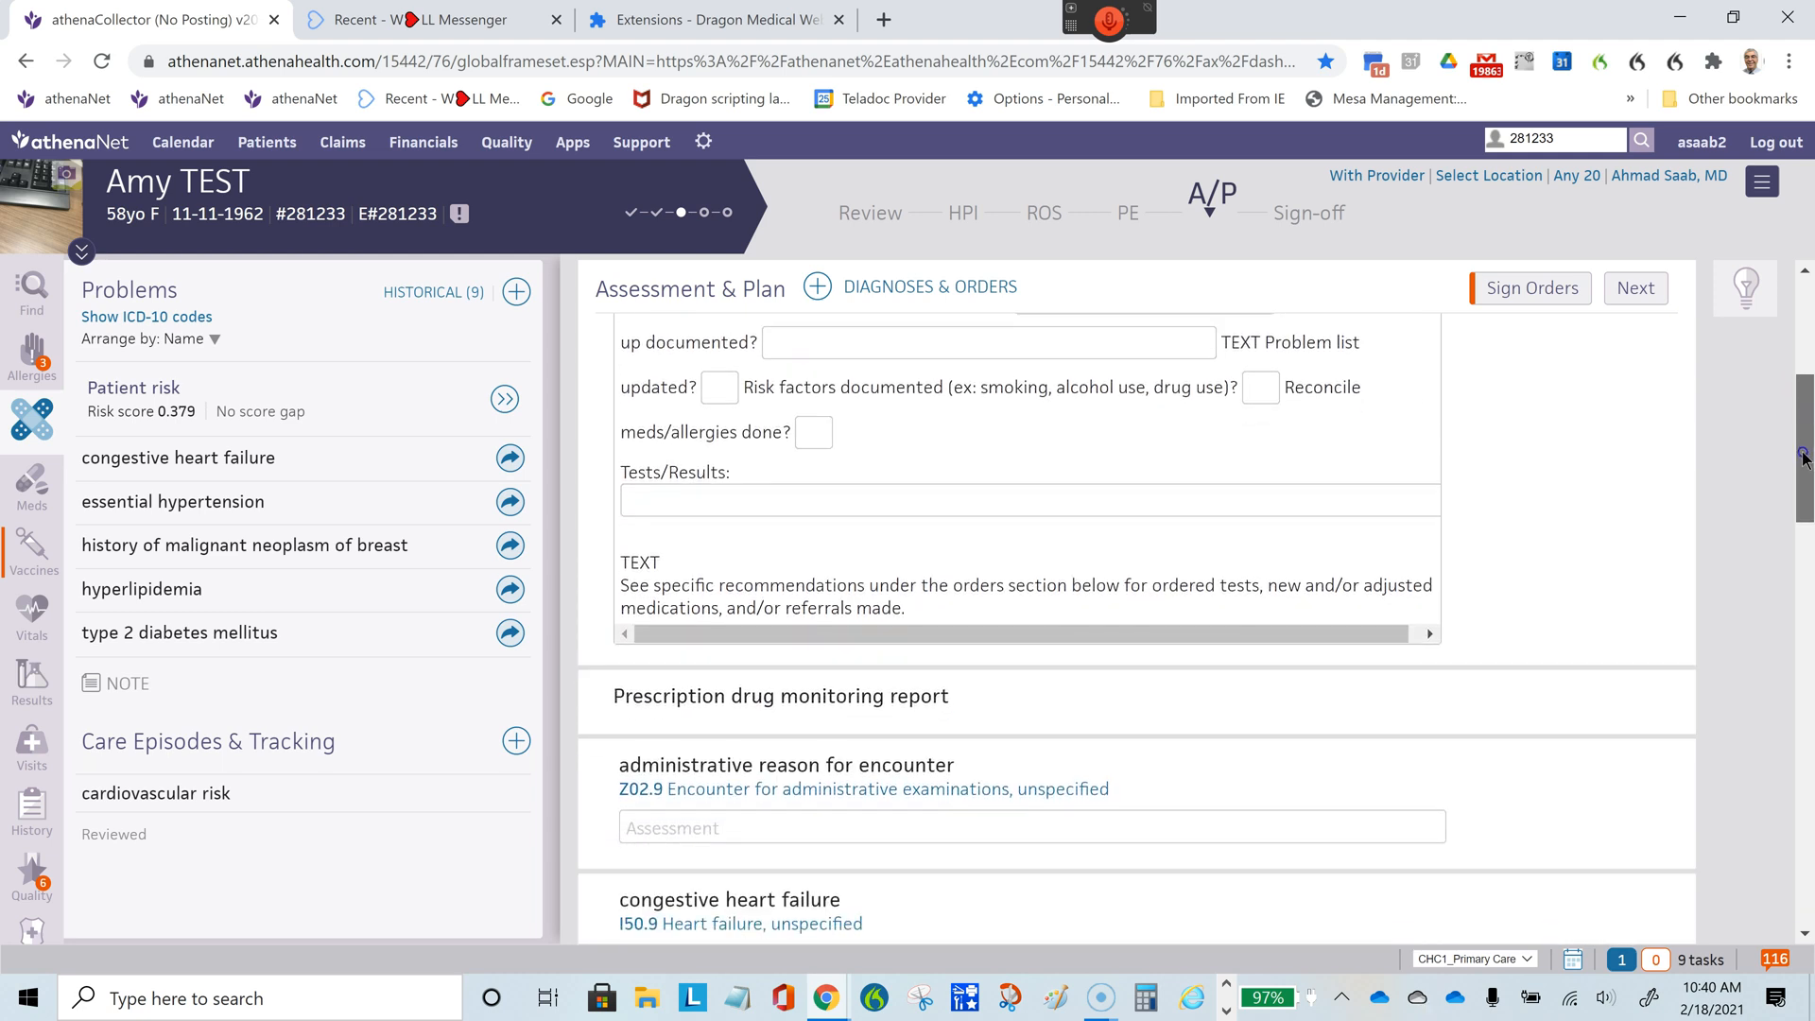
{"action": "left_click_drag", "start_coordinate": [1802, 463], "coordinate": [1803, 545]}
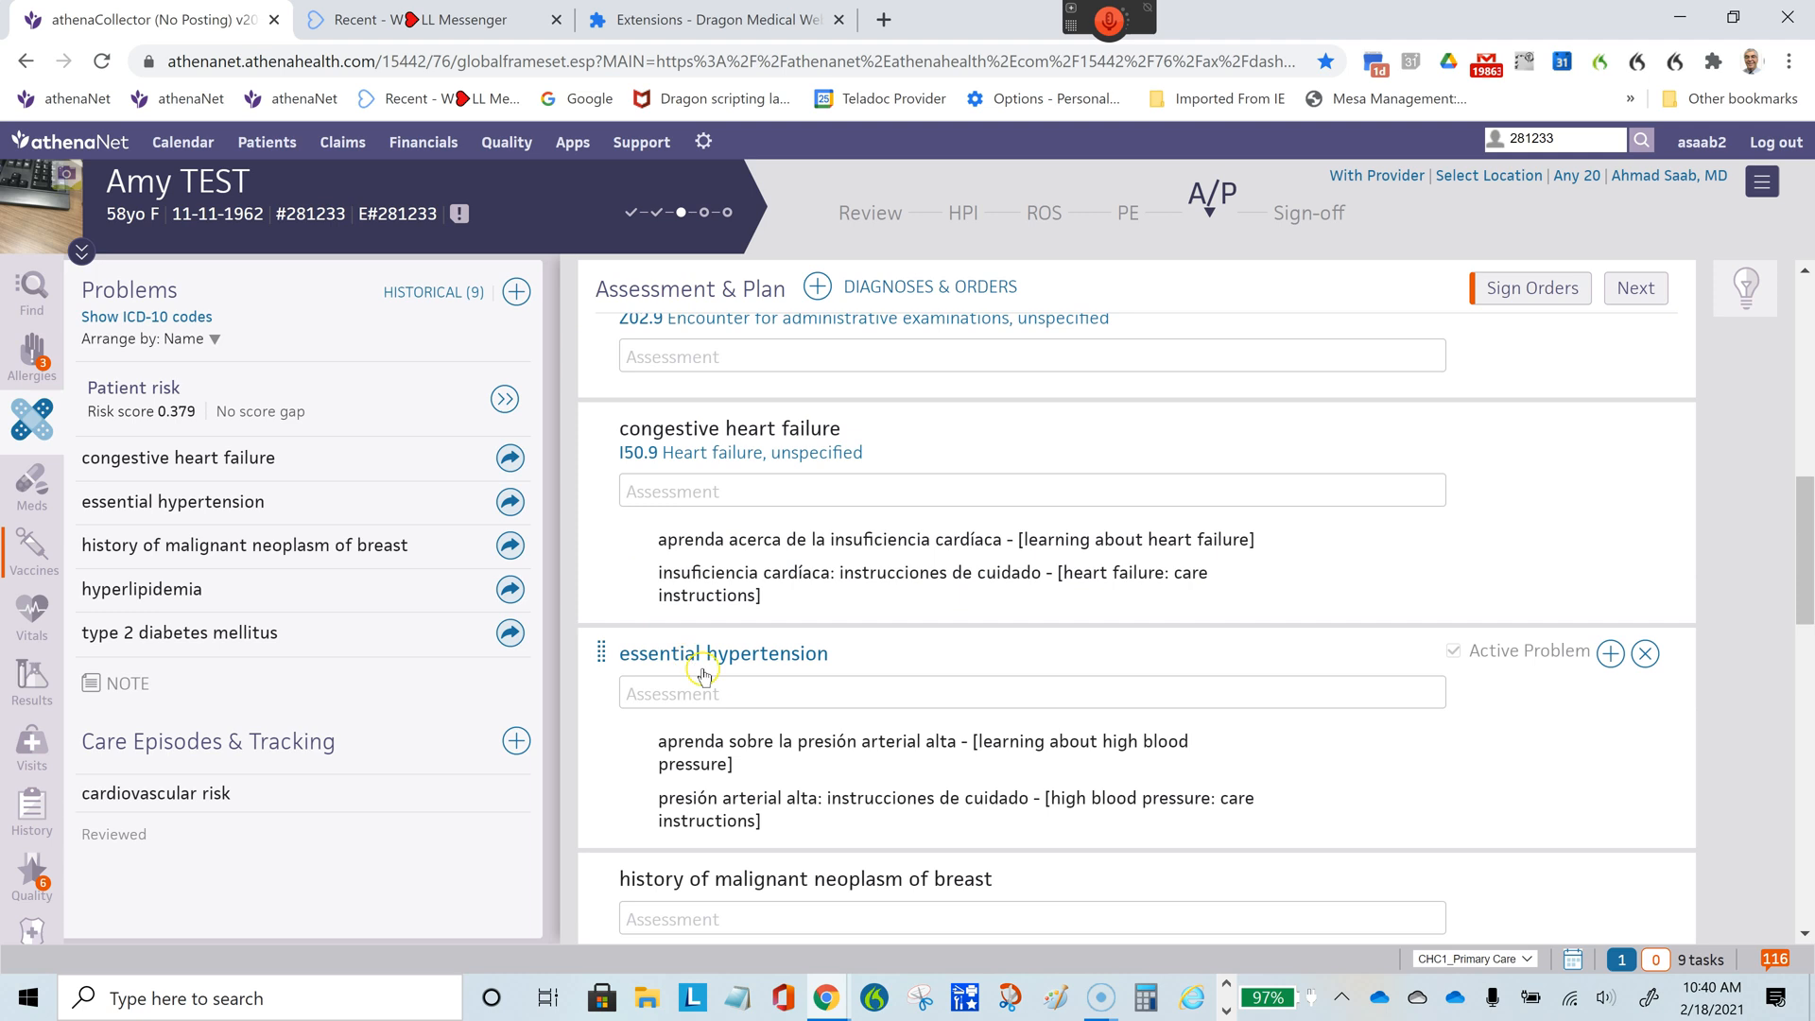
{"action": "left_click_drag", "start_coordinate": [730, 659], "coordinate": [723, 423]}
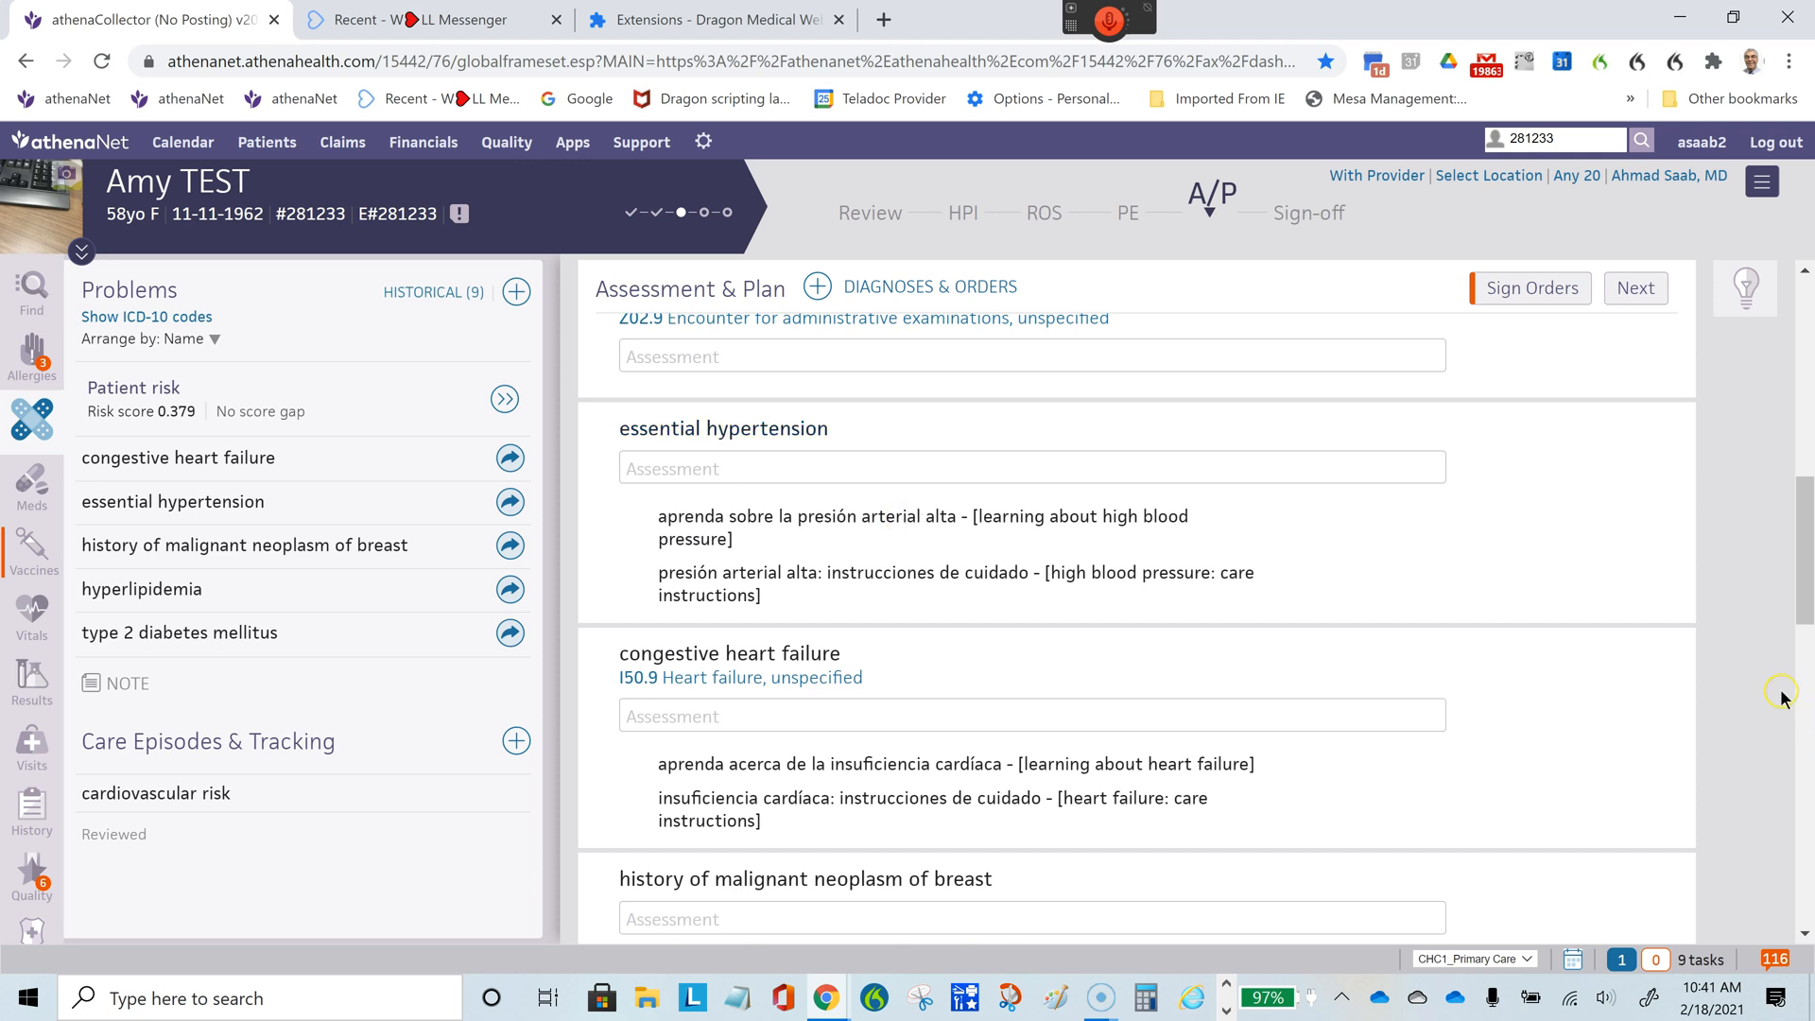
- From the HPI section, move essential hypertension above administrative reason for encounter in the encounter's list of diagnoses and orders
{"action": "mouse_move", "coordinate": [1805, 586]}
{"action": "left_mouse_down"}
{"action": "mouse_move", "coordinate": [1806, 769]}
{"action": "mouse_move", "coordinate": [1809, 587]}
{"action": "left_mouse_up"}
{"action": "left_click_drag", "start_coordinate": [1810, 574], "coordinate": [1810, 704]}
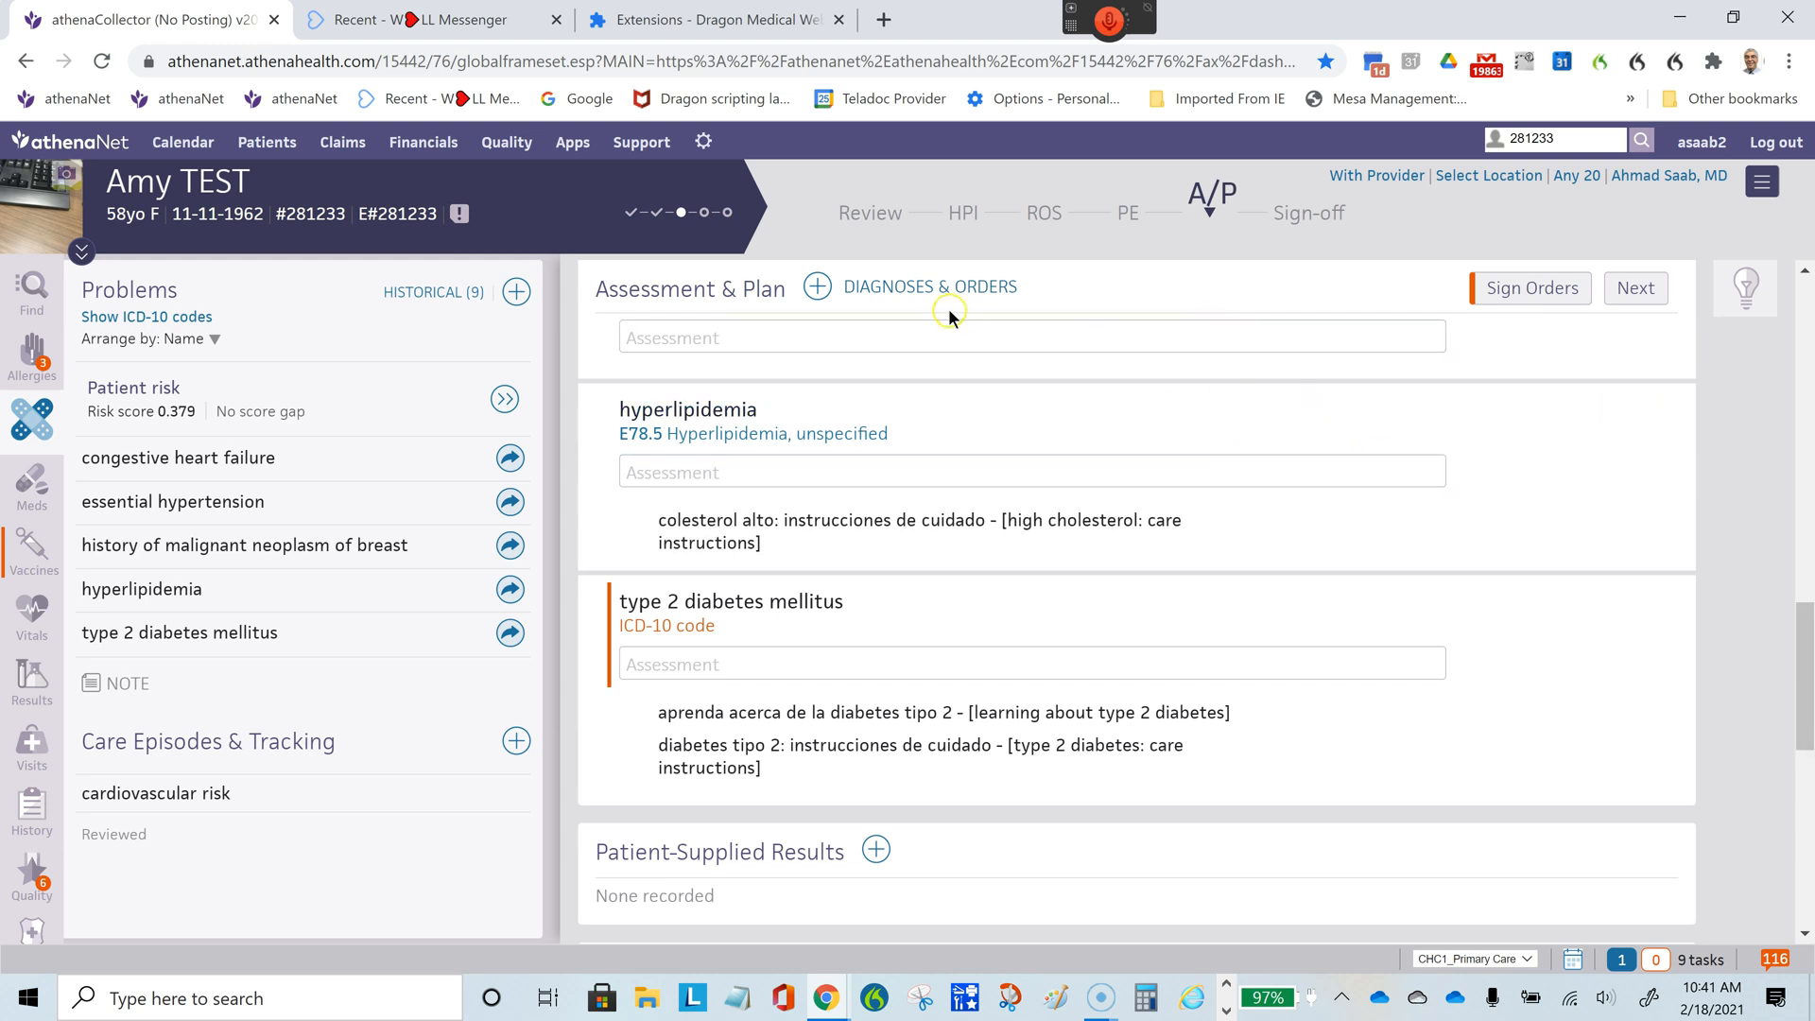
{"action": "left_click", "coordinate": [966, 210]}
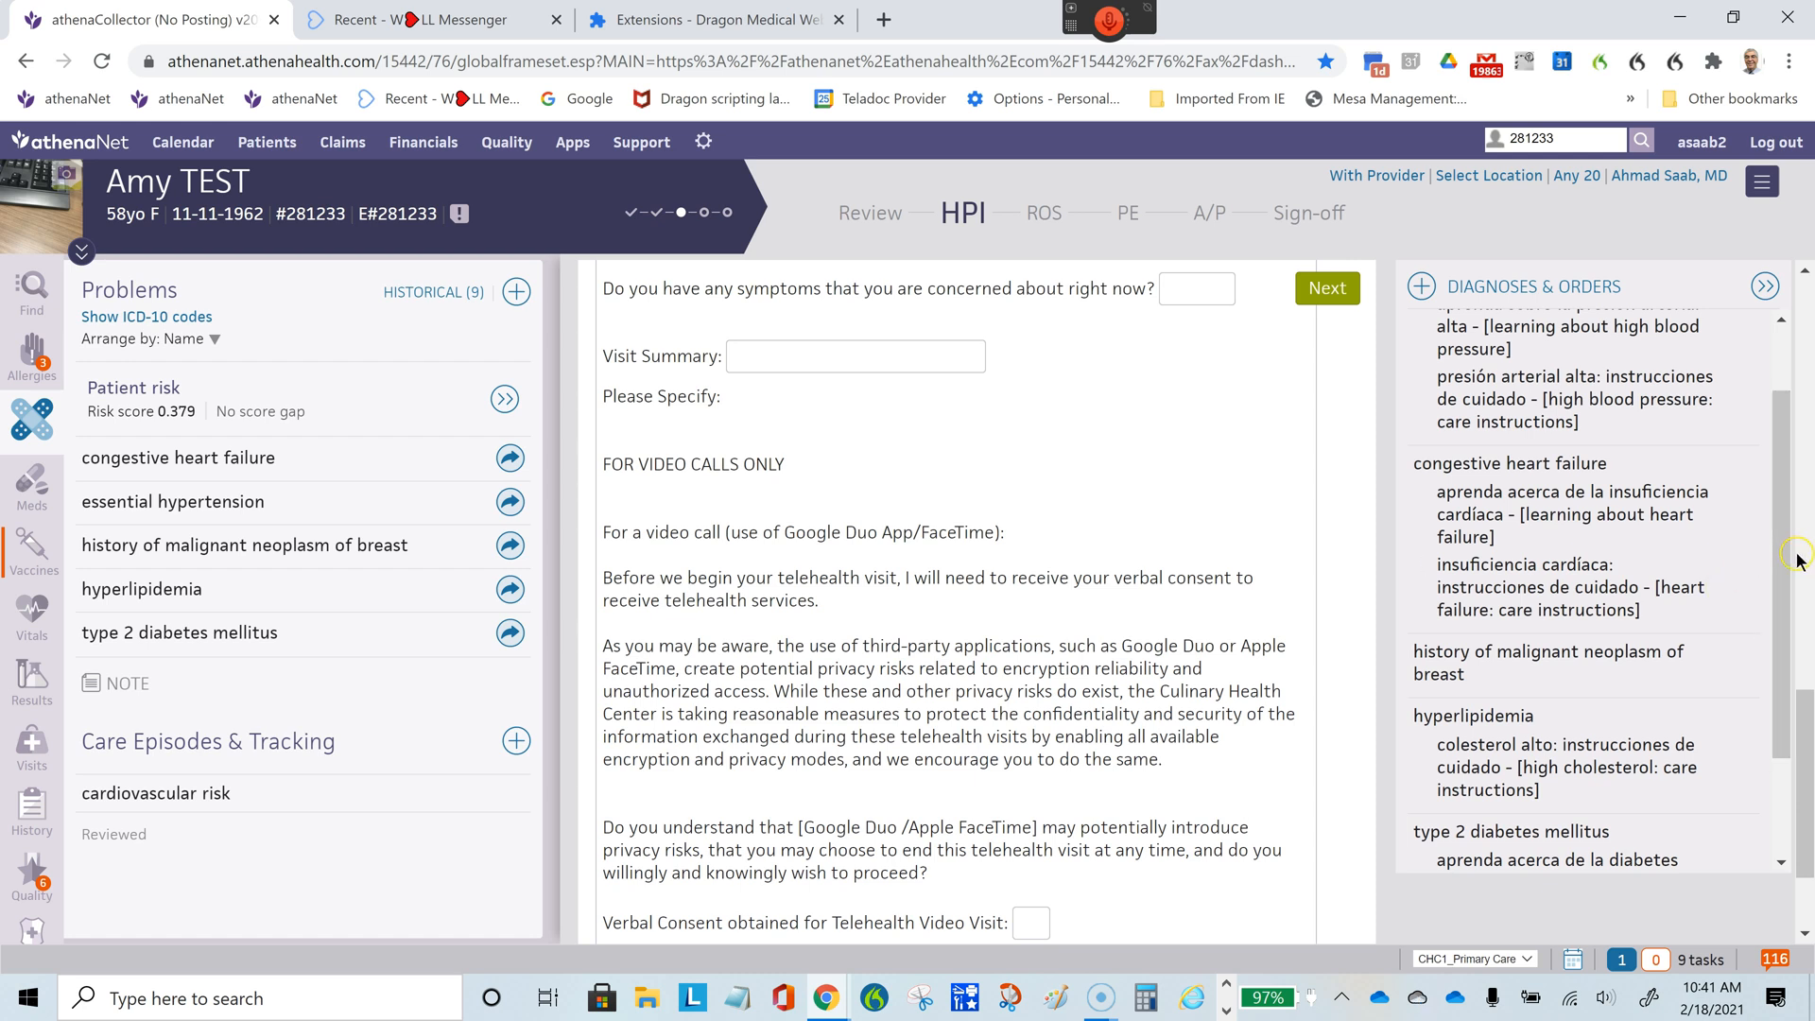
{"action": "scroll", "coordinate": [1766, 661], "scroll_direction": "down", "scroll_amount": 3}
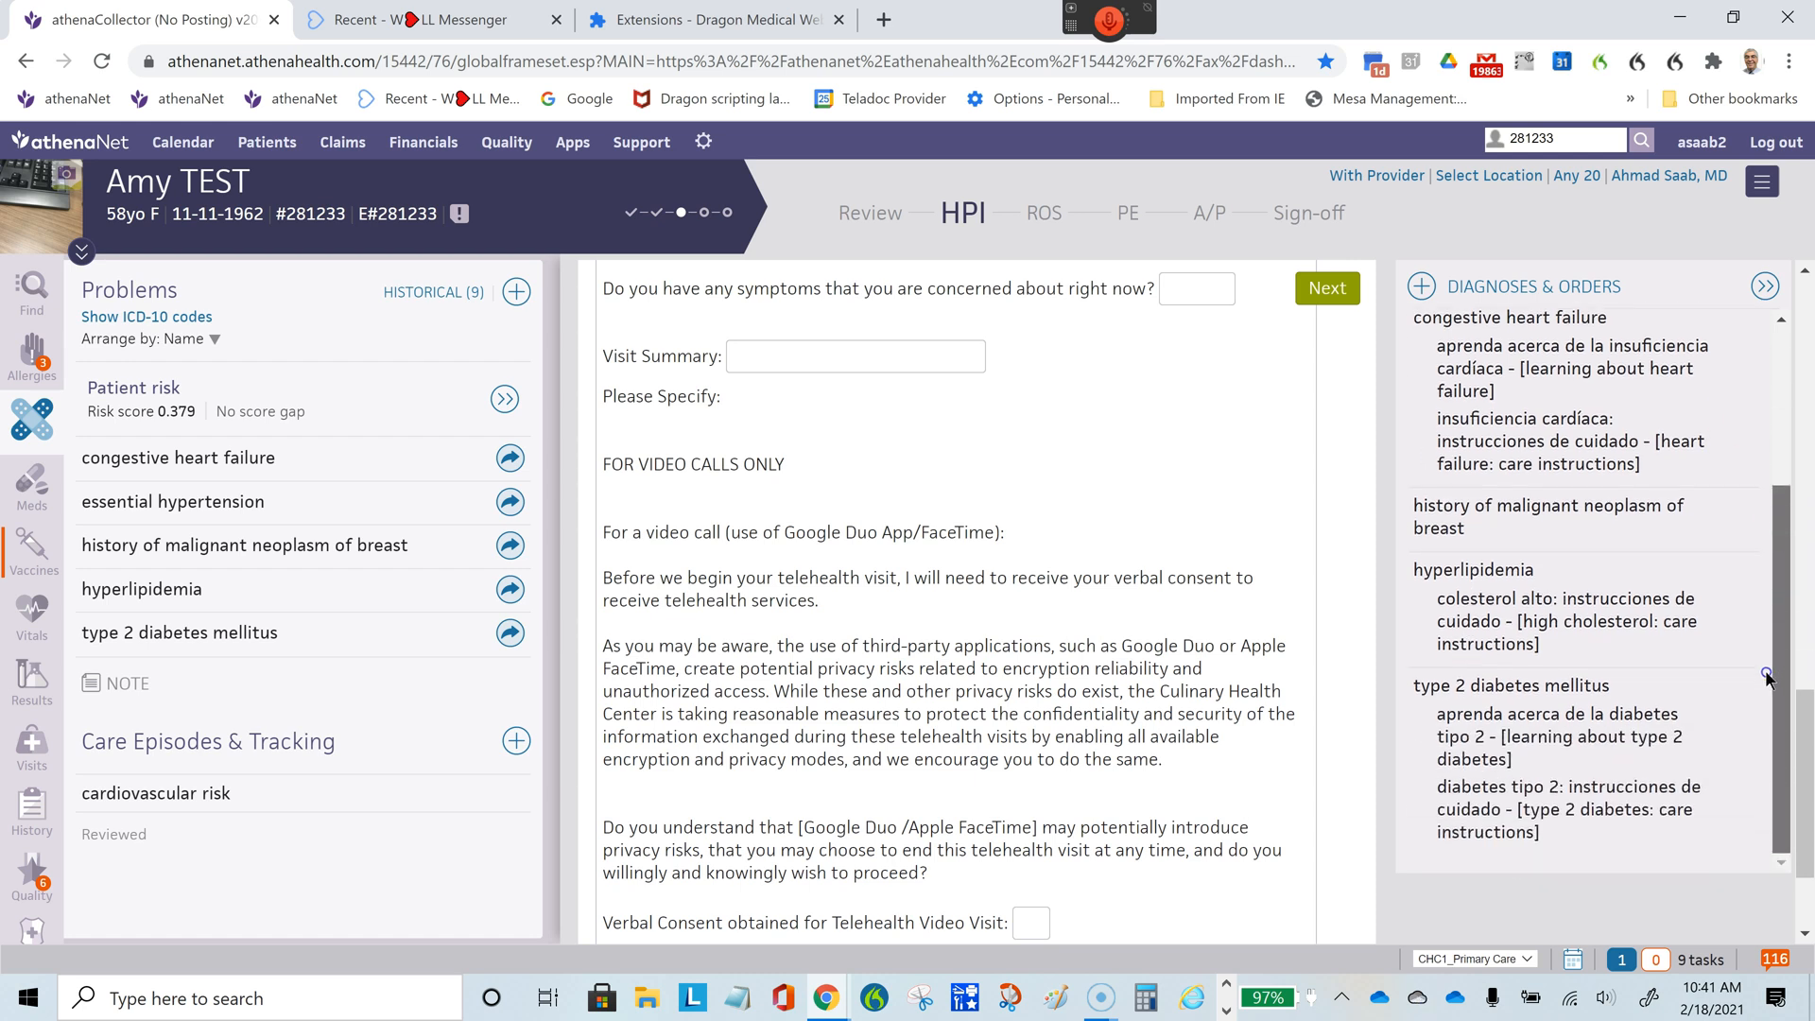
{"action": "scroll", "coordinate": [1766, 677], "scroll_direction": "up", "scroll_amount": 5}
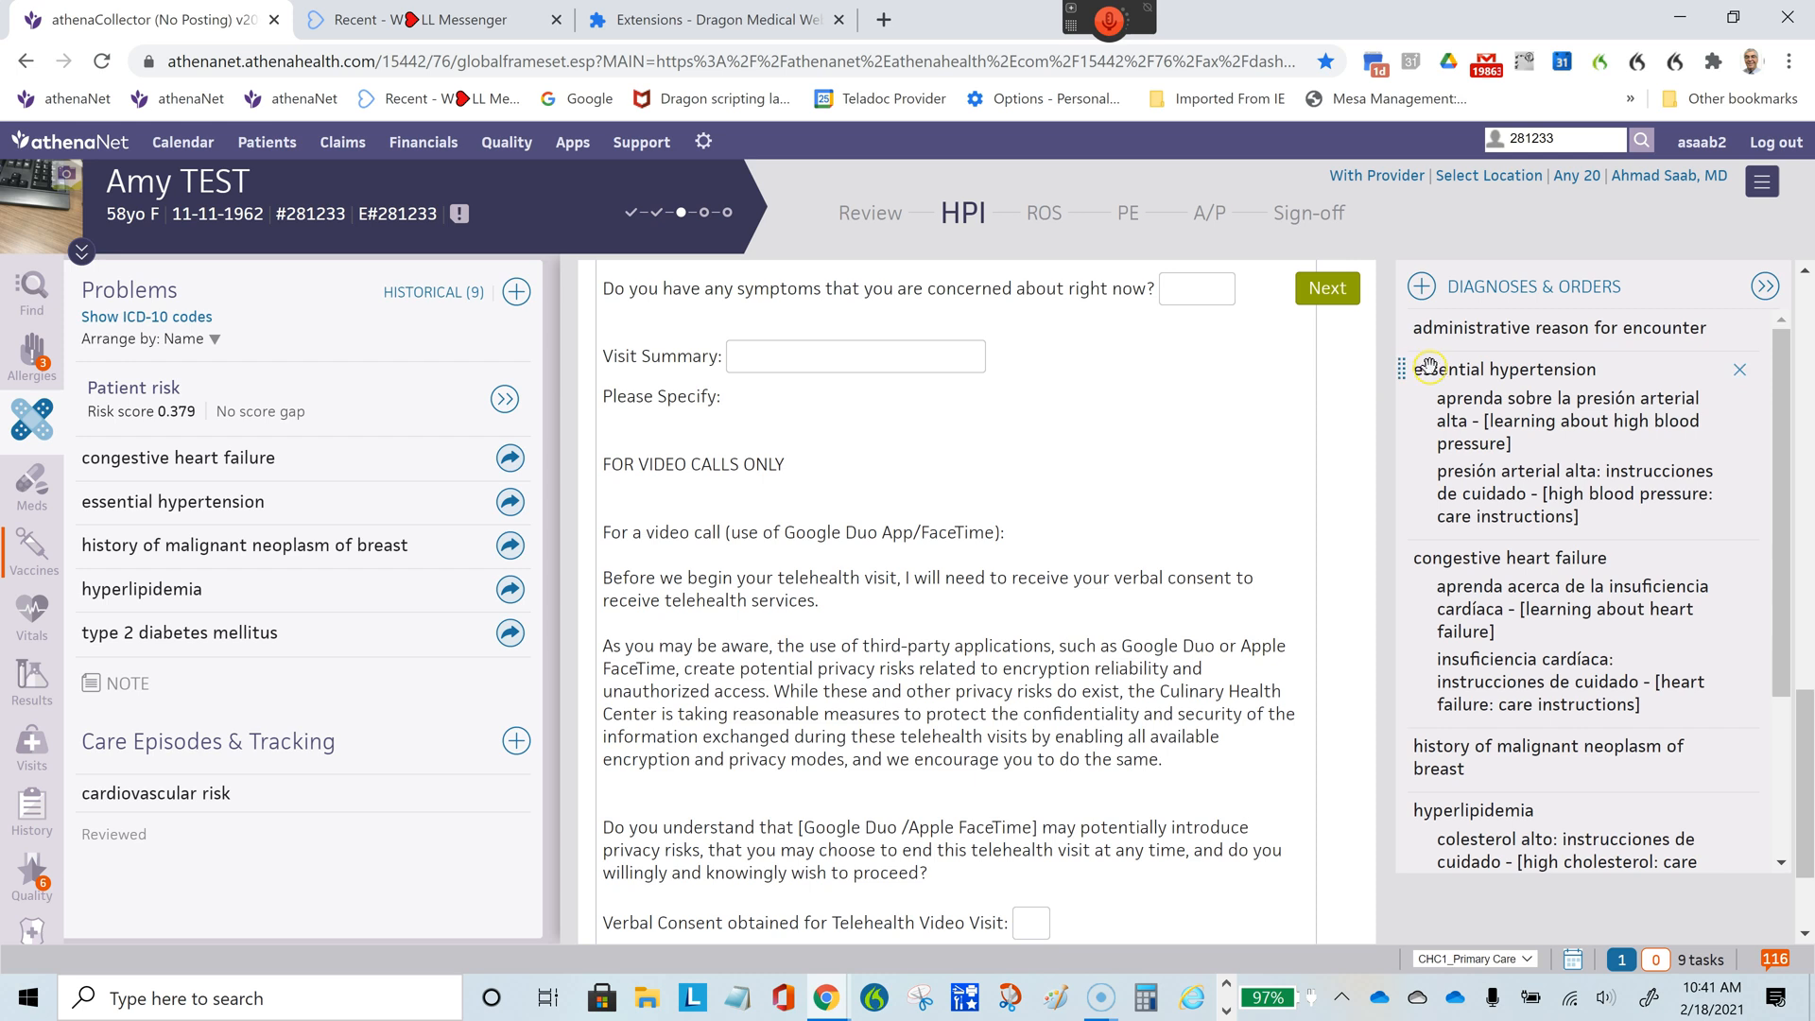
{"action": "left_click_drag", "start_coordinate": [1424, 366], "coordinate": [1418, 331]}
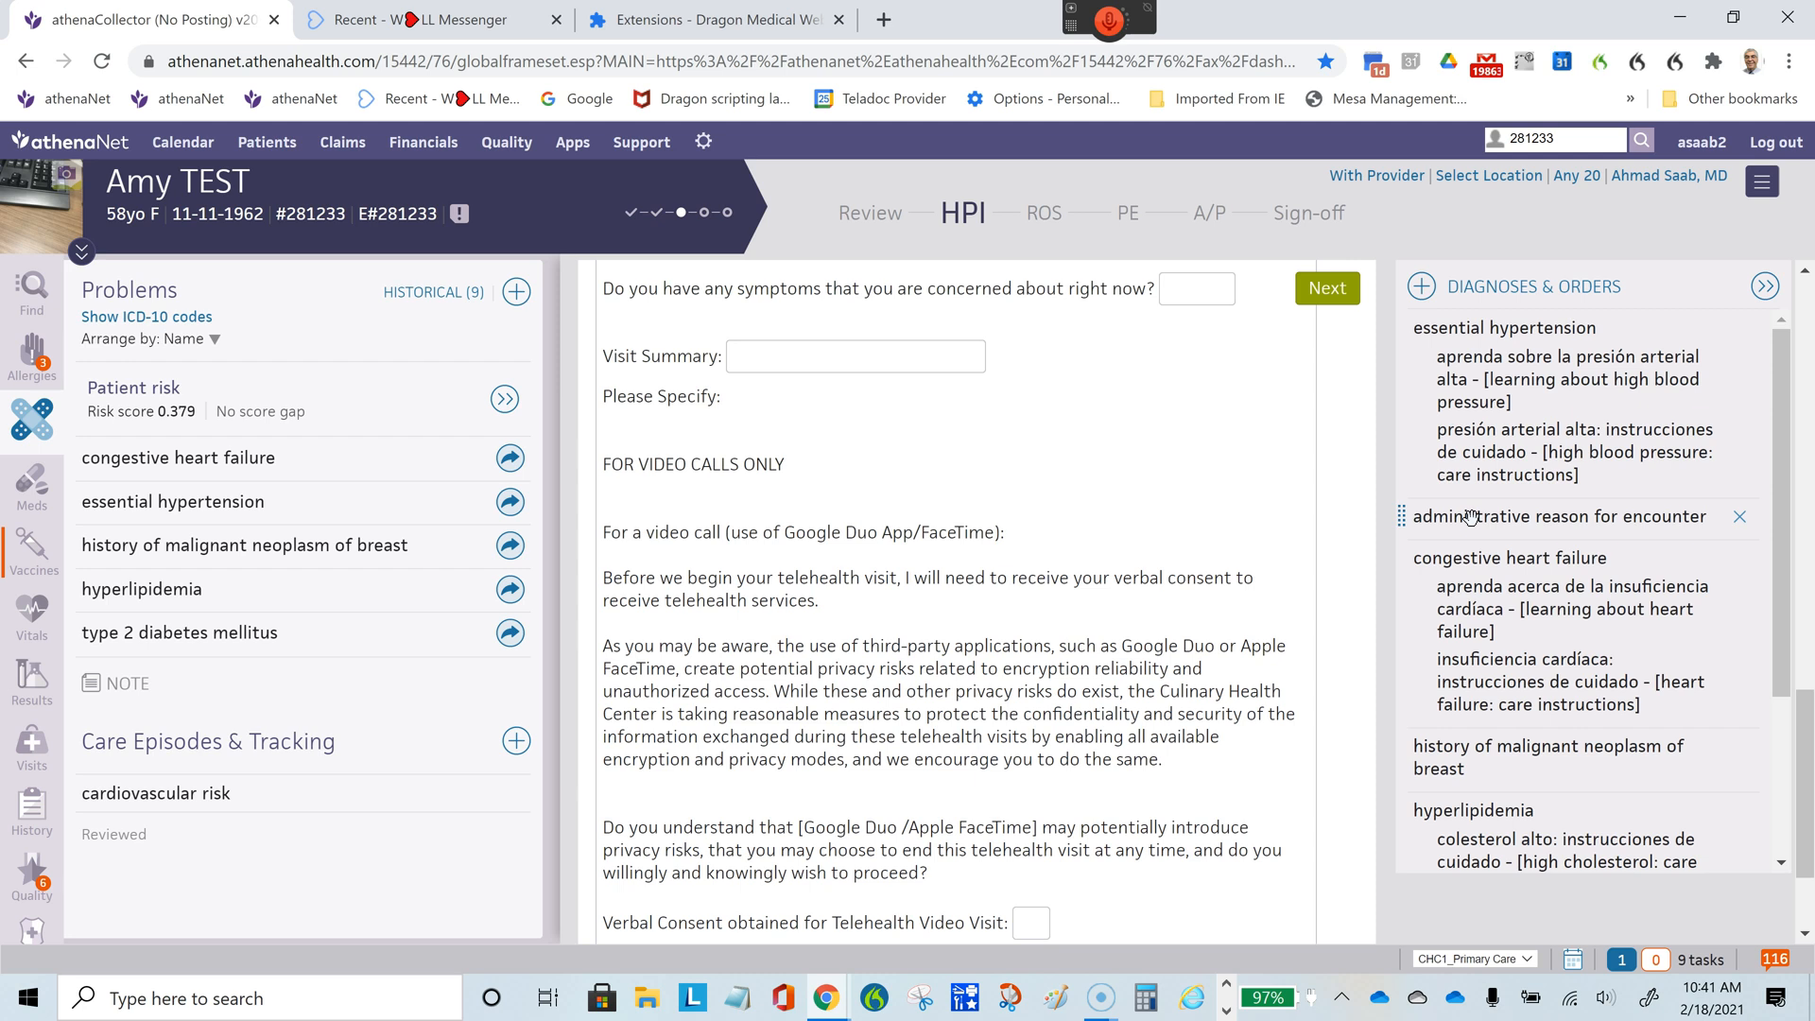
- Move administrative reason for encounter to the end of the diagnoses and place type 2 diabetes mellitus directly below essential hypertension
{"action": "left_click", "coordinate": [1742, 528]}
{"action": "left_click_drag", "start_coordinate": [1533, 521], "coordinate": [1501, 841]}
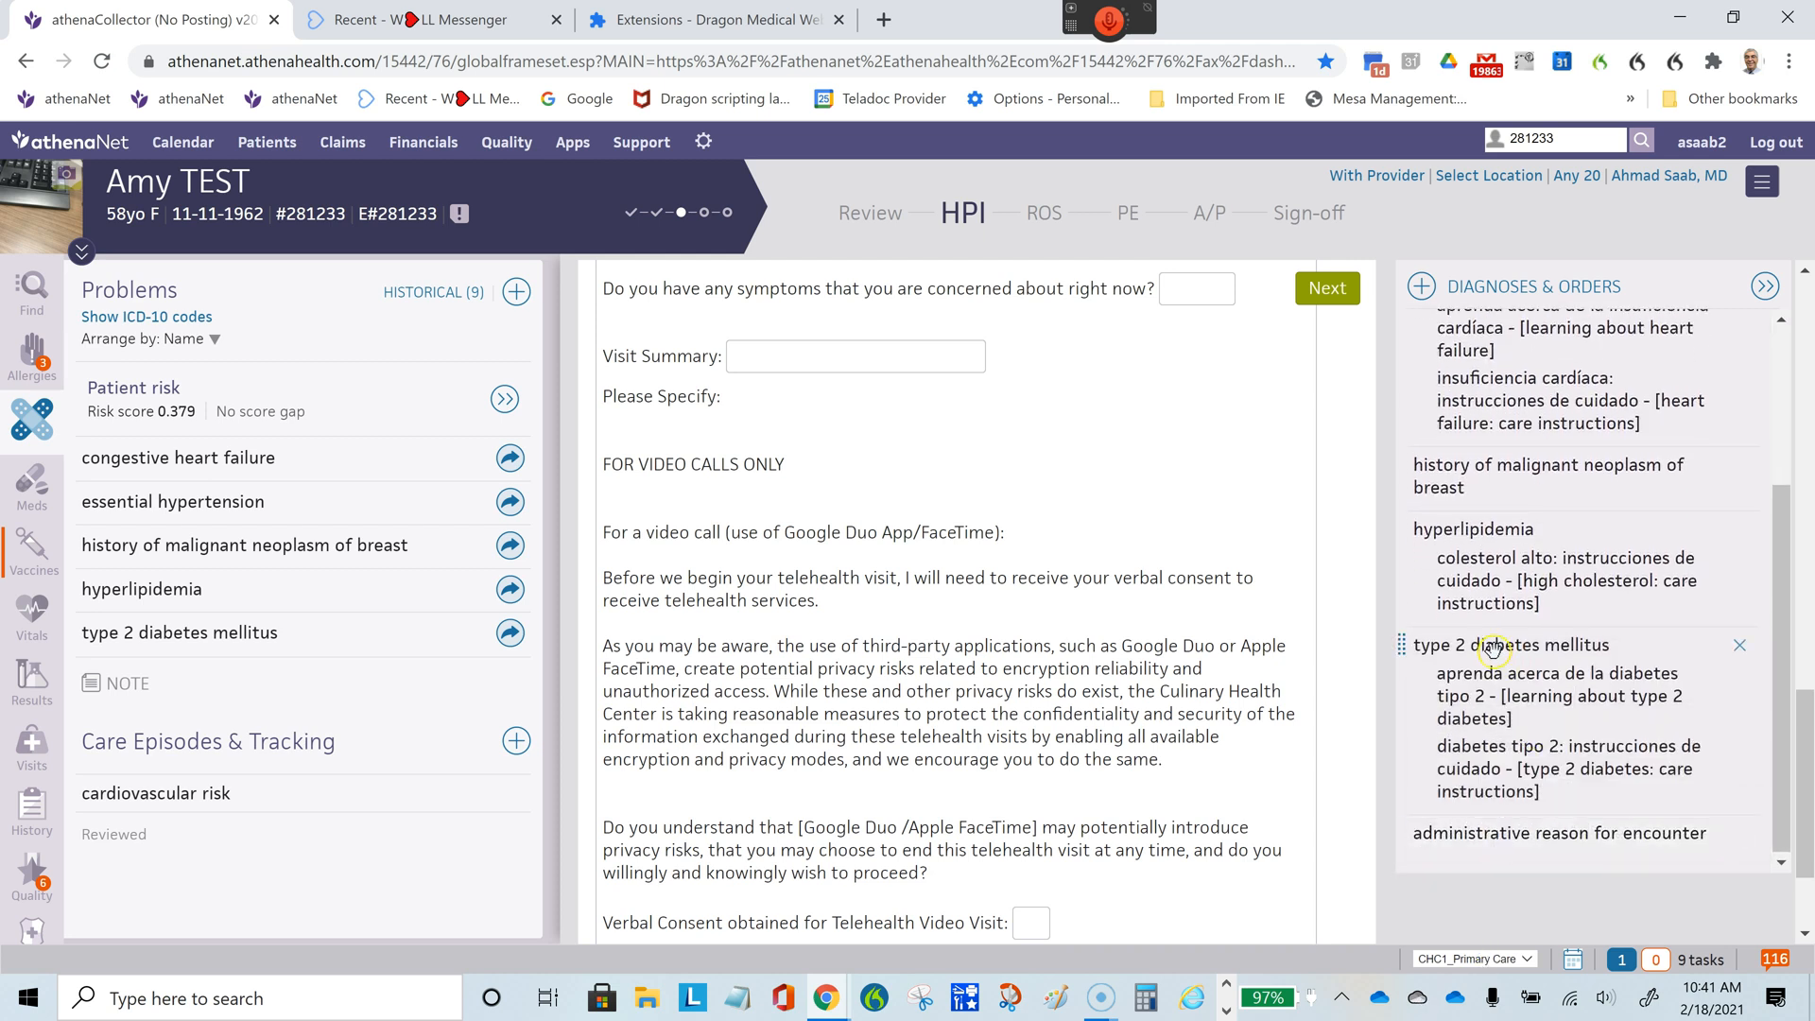
{"action": "left_click_drag", "start_coordinate": [1493, 646], "coordinate": [1518, 520]}
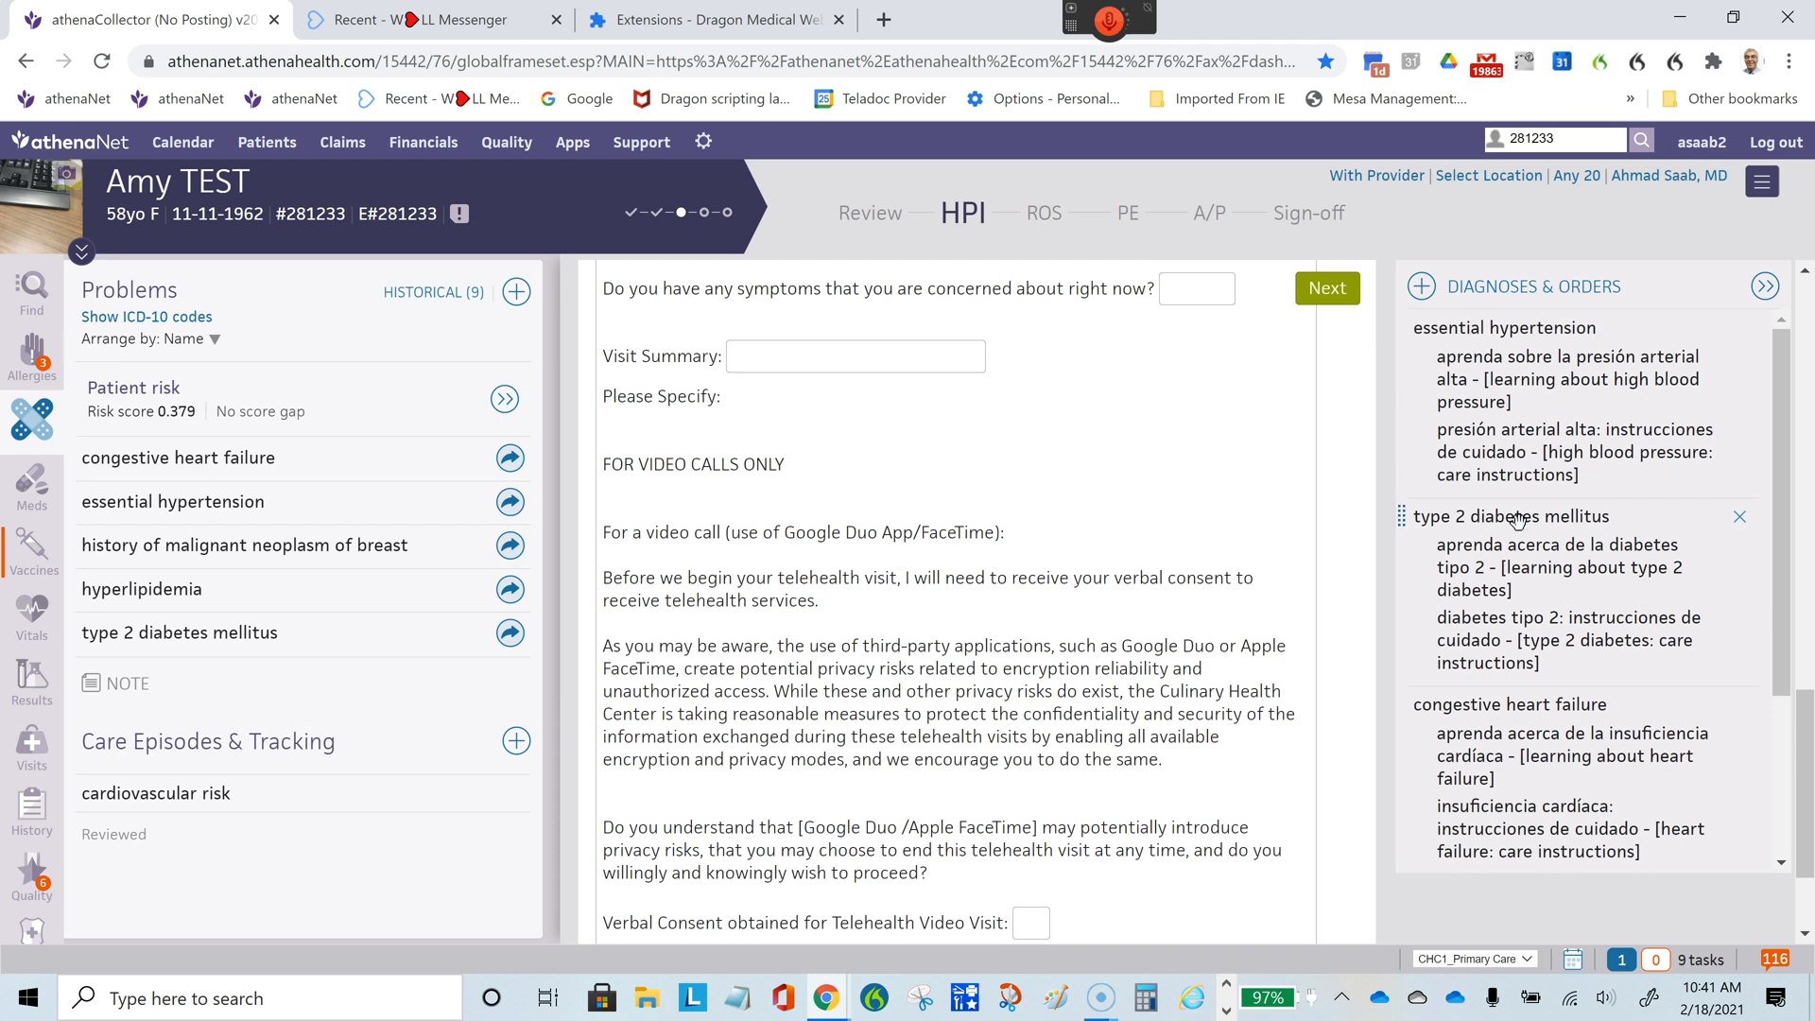
- Check the reordered diagnoses in the Assessment & Plan and look over the ICD-10 code matches for type 2 diabetes mellitus
{"action": "left_click", "coordinate": [1200, 214]}
{"action": "scroll", "coordinate": [1785, 463], "scroll_direction": "up", "scroll_amount": 5}
{"action": "scroll", "coordinate": [1785, 463], "scroll_direction": "up", "scroll_amount": 12}
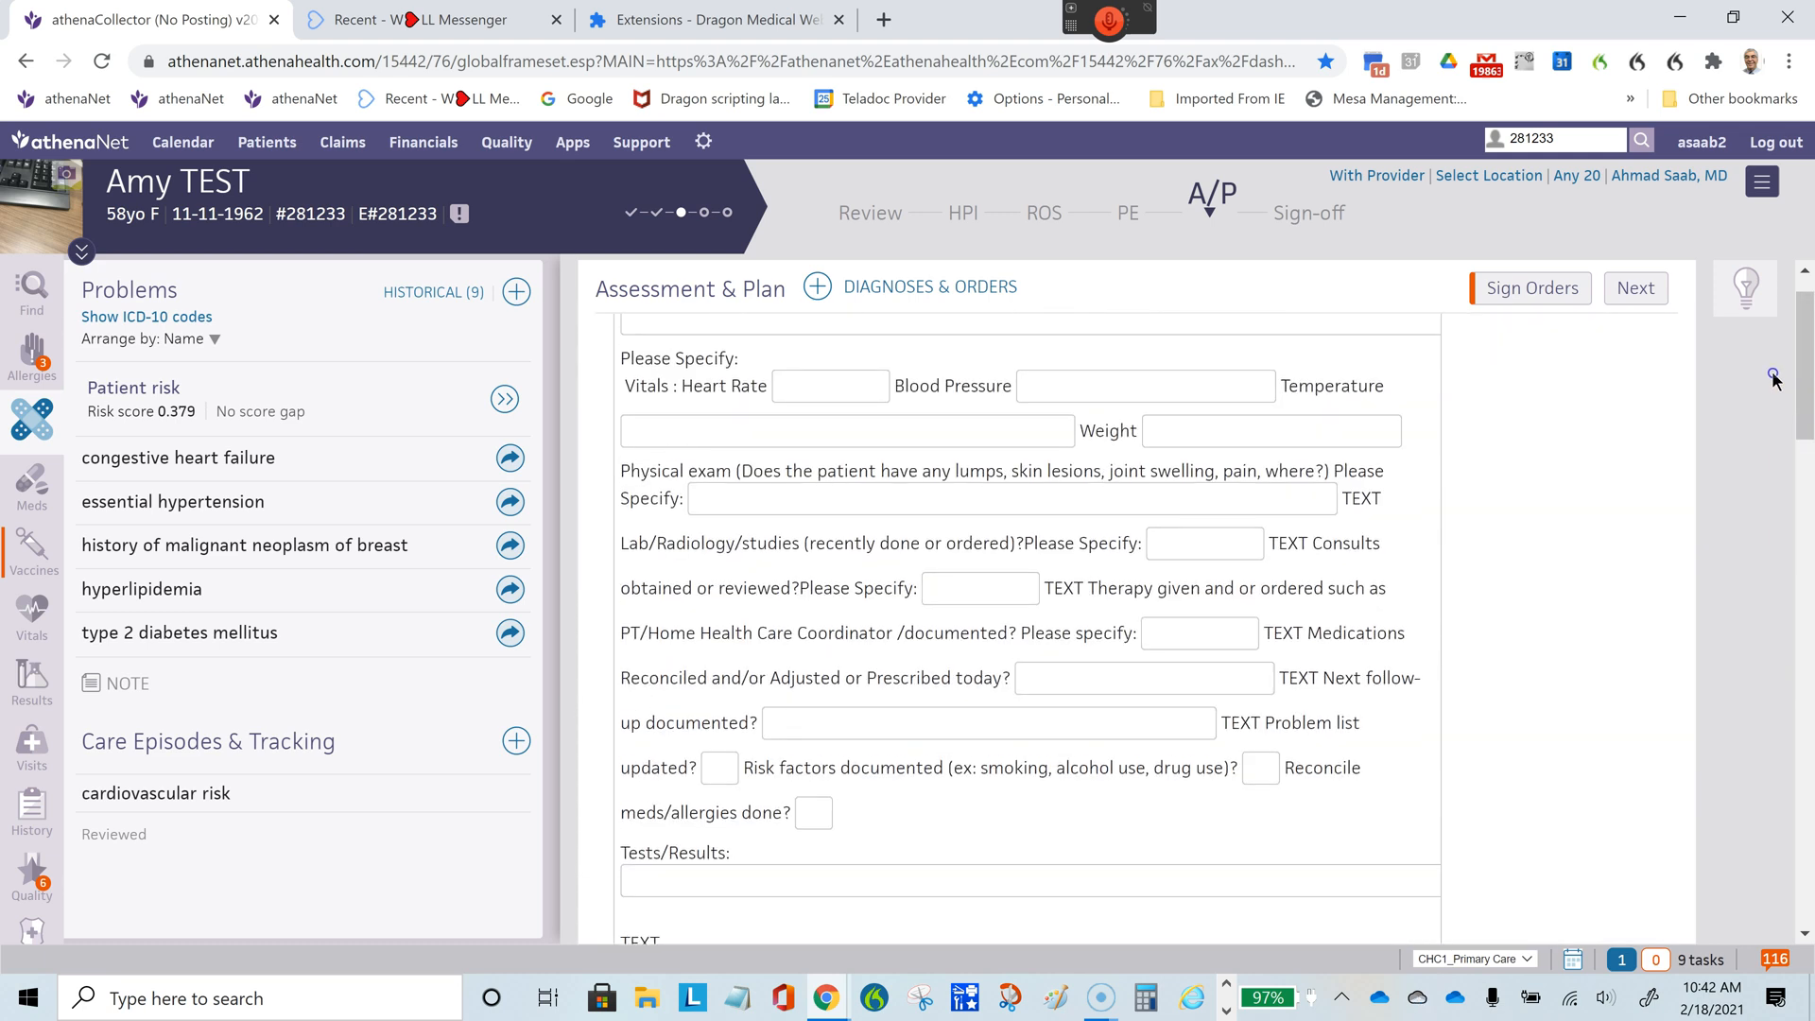
{"action": "scroll", "coordinate": [1778, 500], "scroll_direction": "down", "scroll_amount": 7}
{"action": "scroll", "coordinate": [1778, 501], "scroll_direction": "down", "scroll_amount": 3}
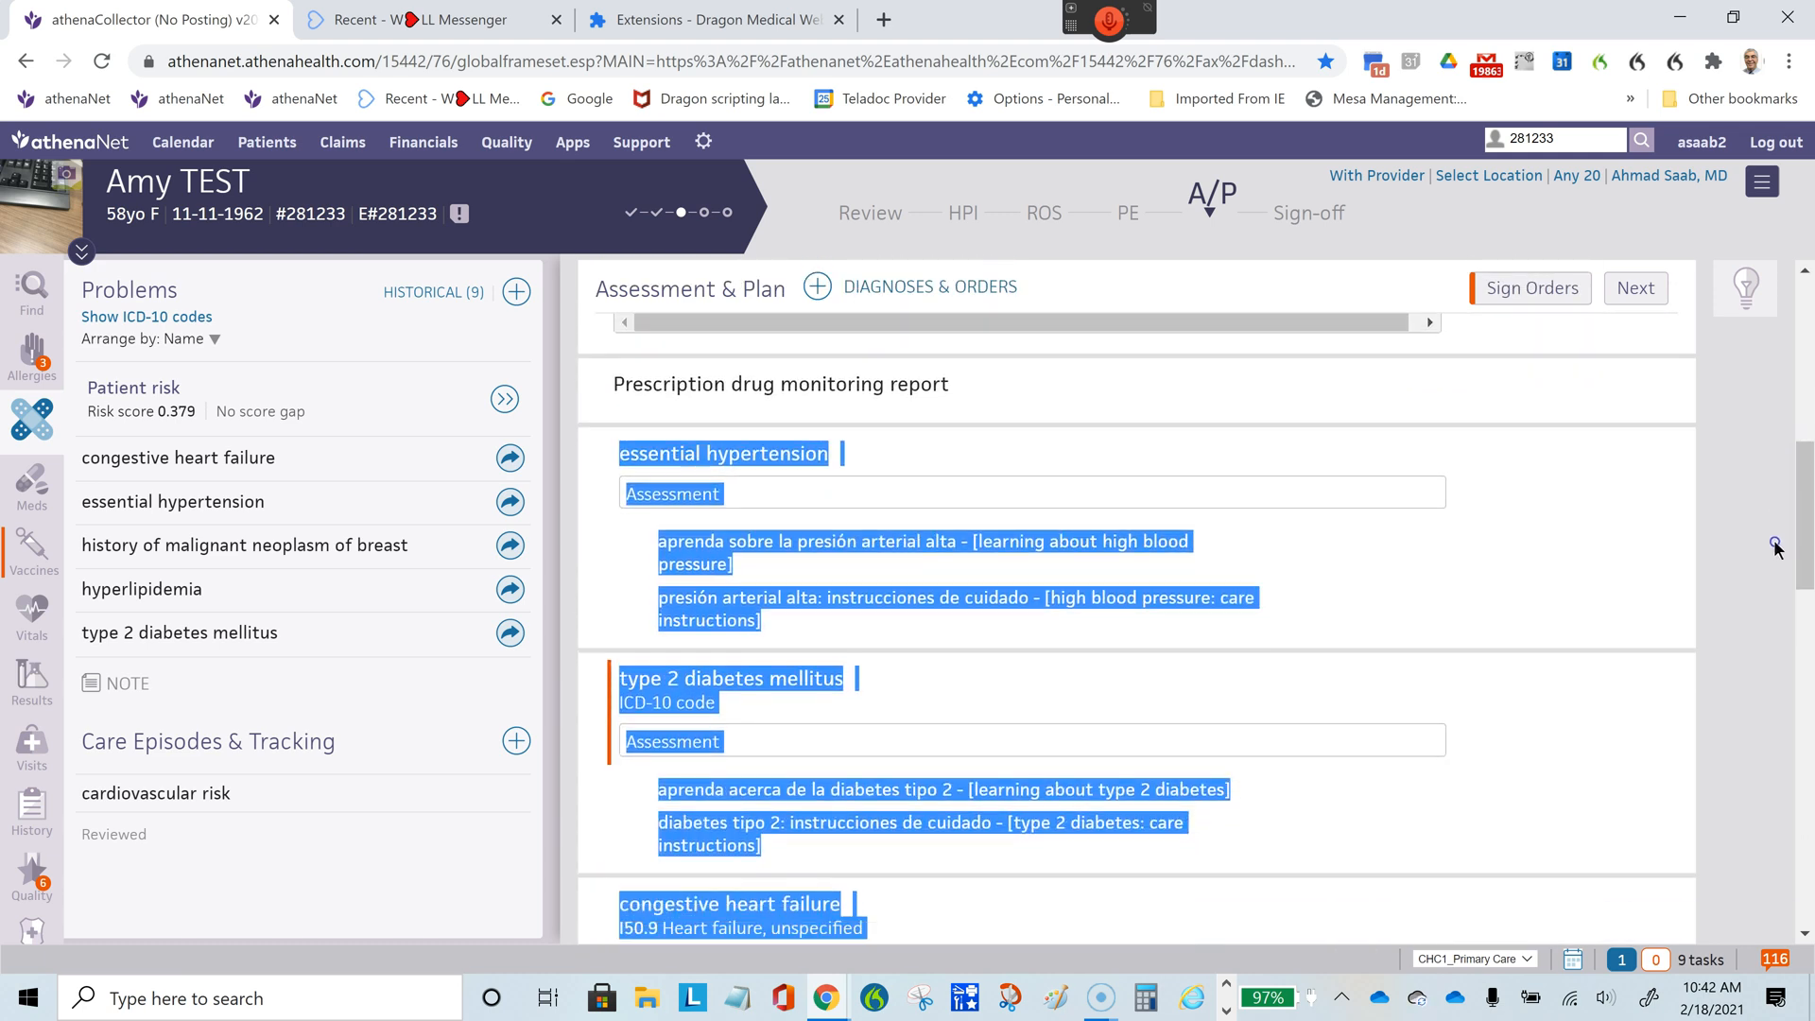
{"action": "scroll", "coordinate": [1775, 553], "scroll_direction": "down", "scroll_amount": 3}
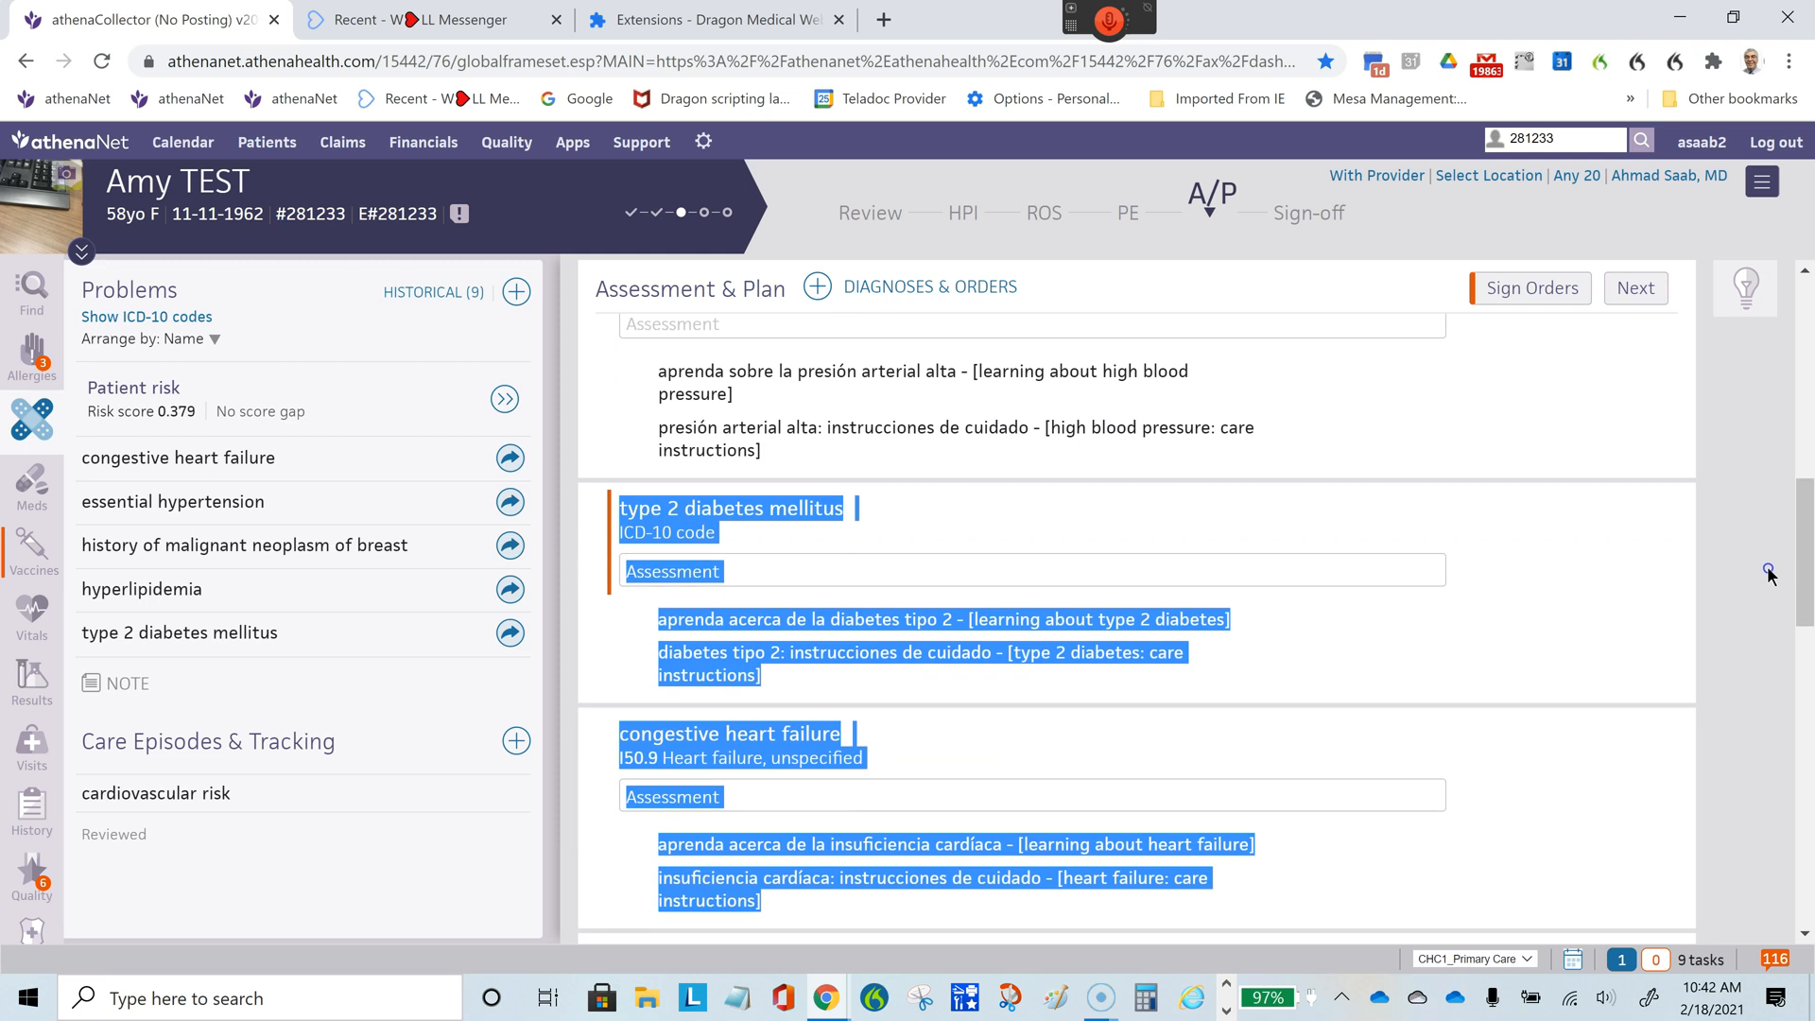
{"action": "scroll", "coordinate": [1764, 597], "scroll_direction": "up", "scroll_amount": 1}
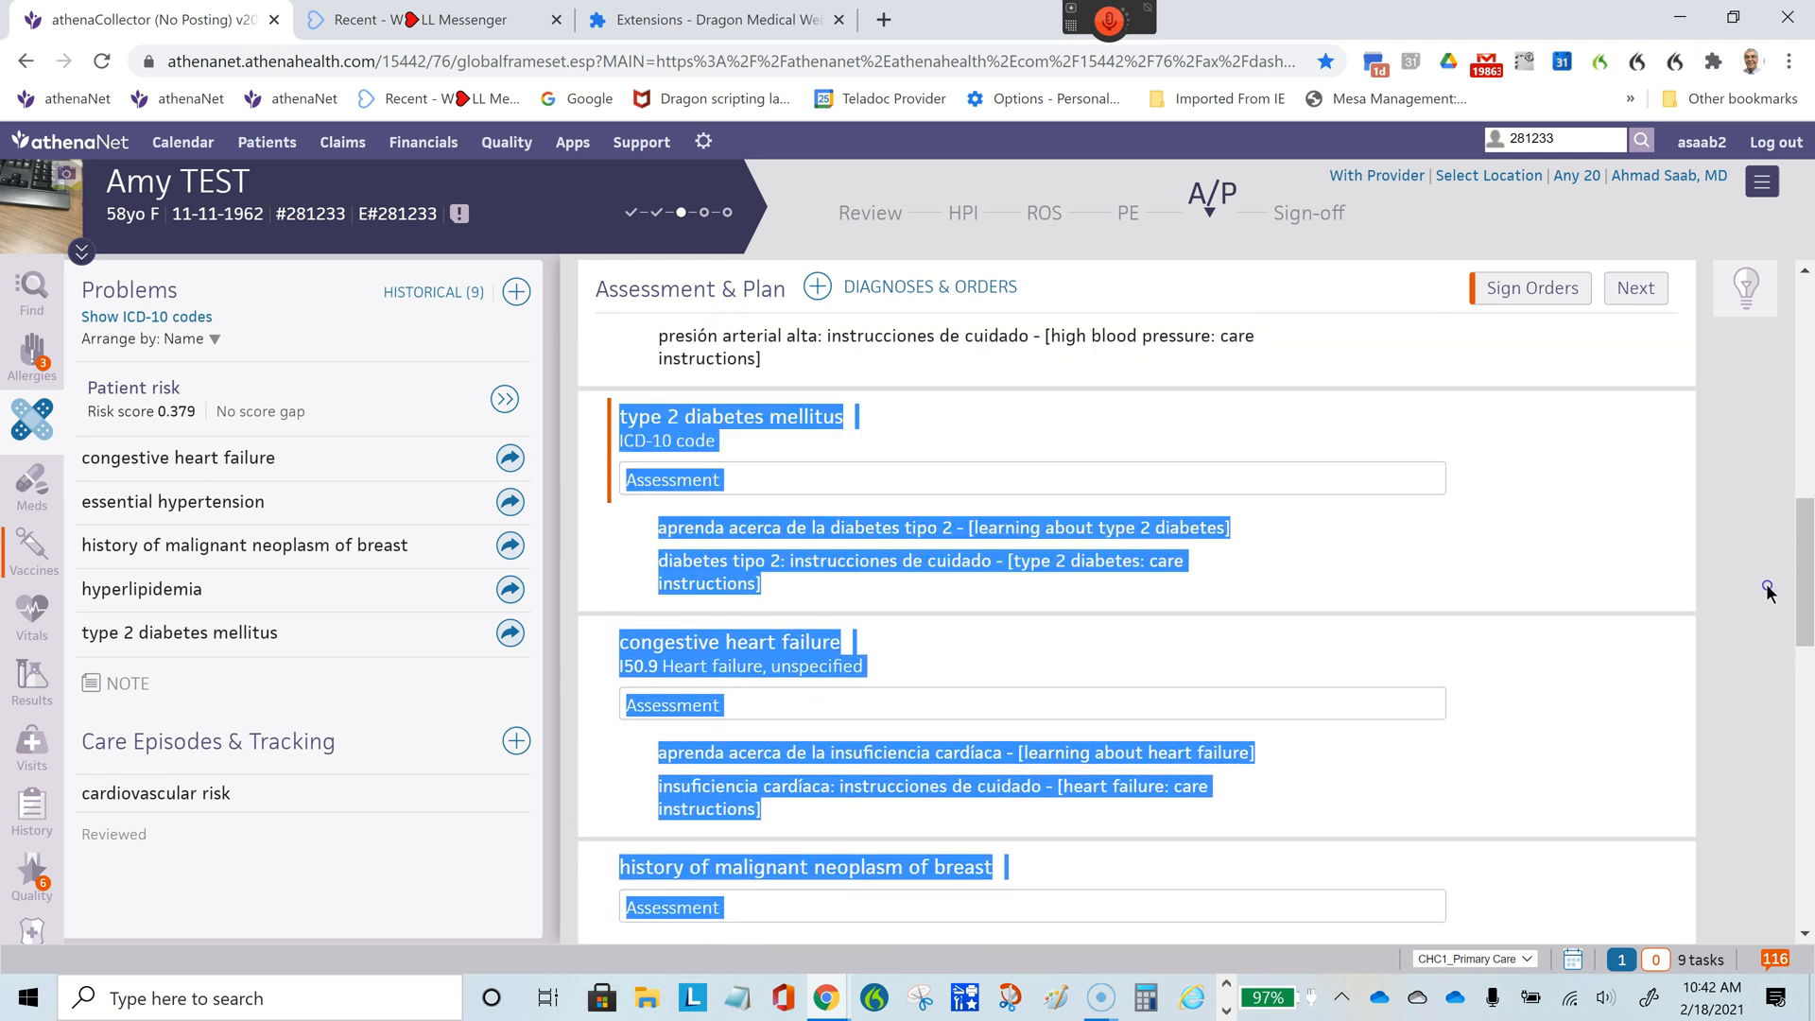
{"action": "left_click", "coordinate": [688, 440]}
{"action": "left_click", "coordinate": [1042, 353]}
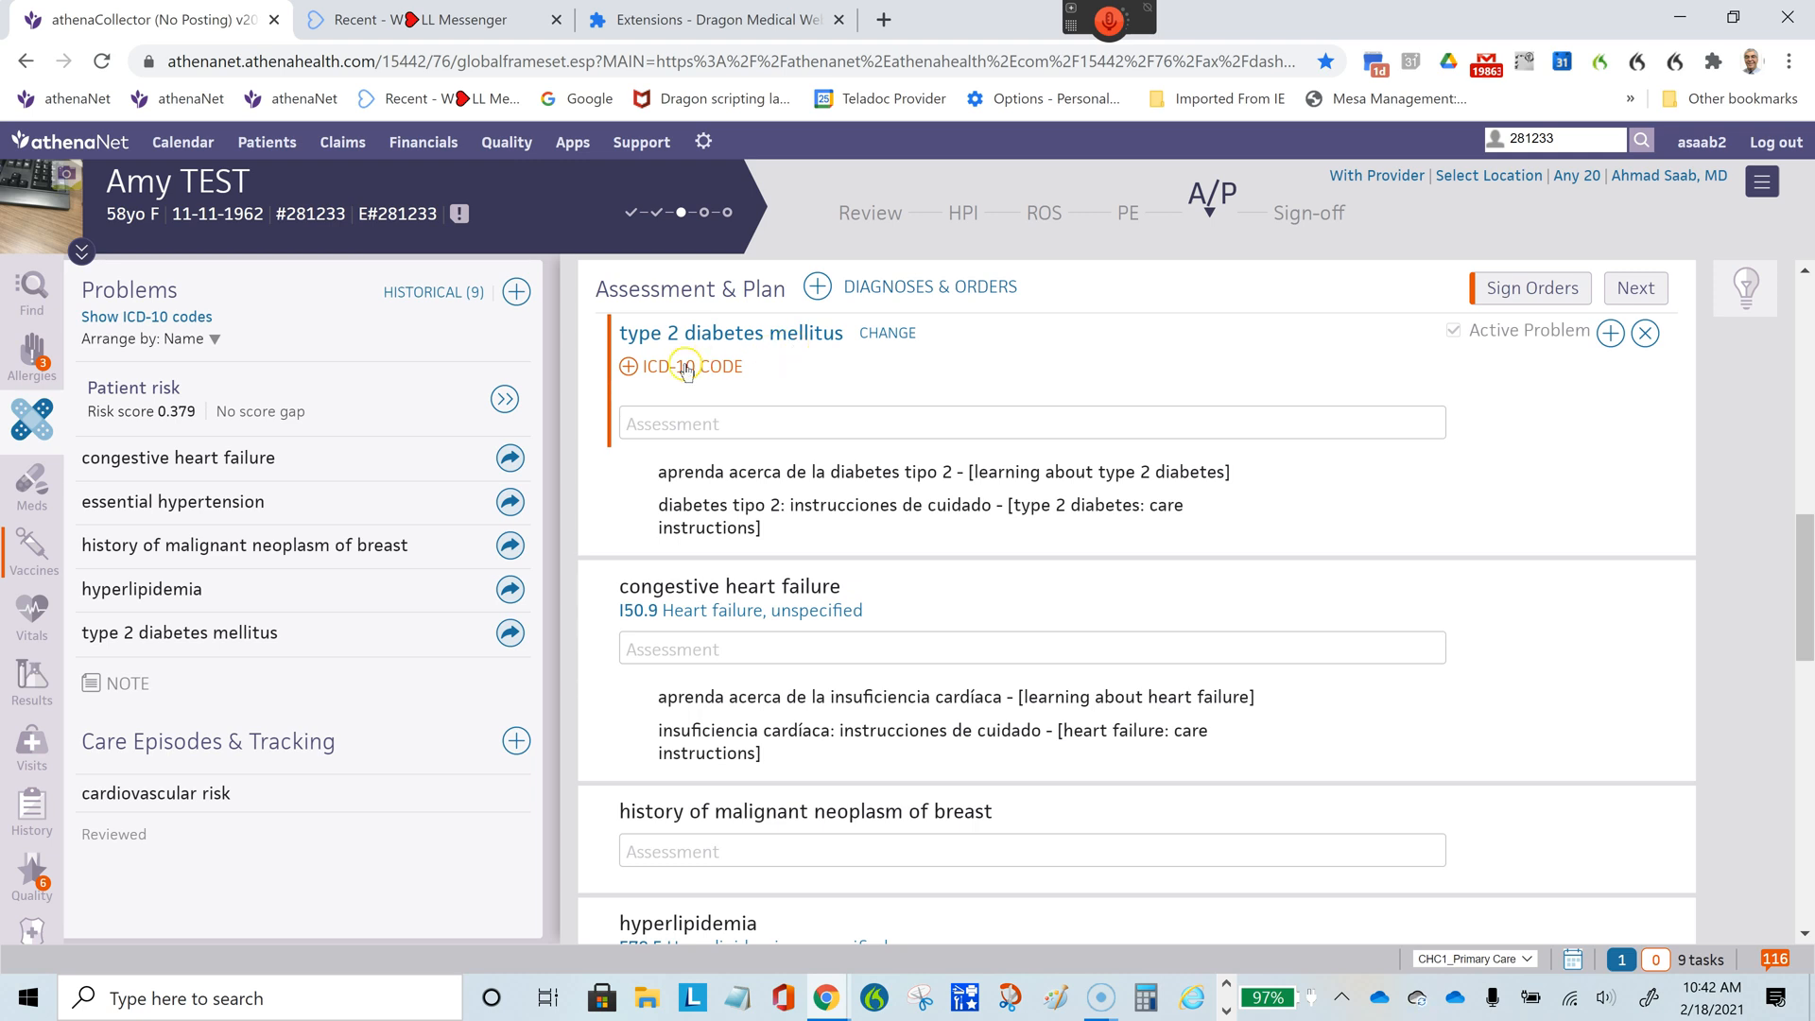
{"action": "left_click", "coordinate": [686, 369]}
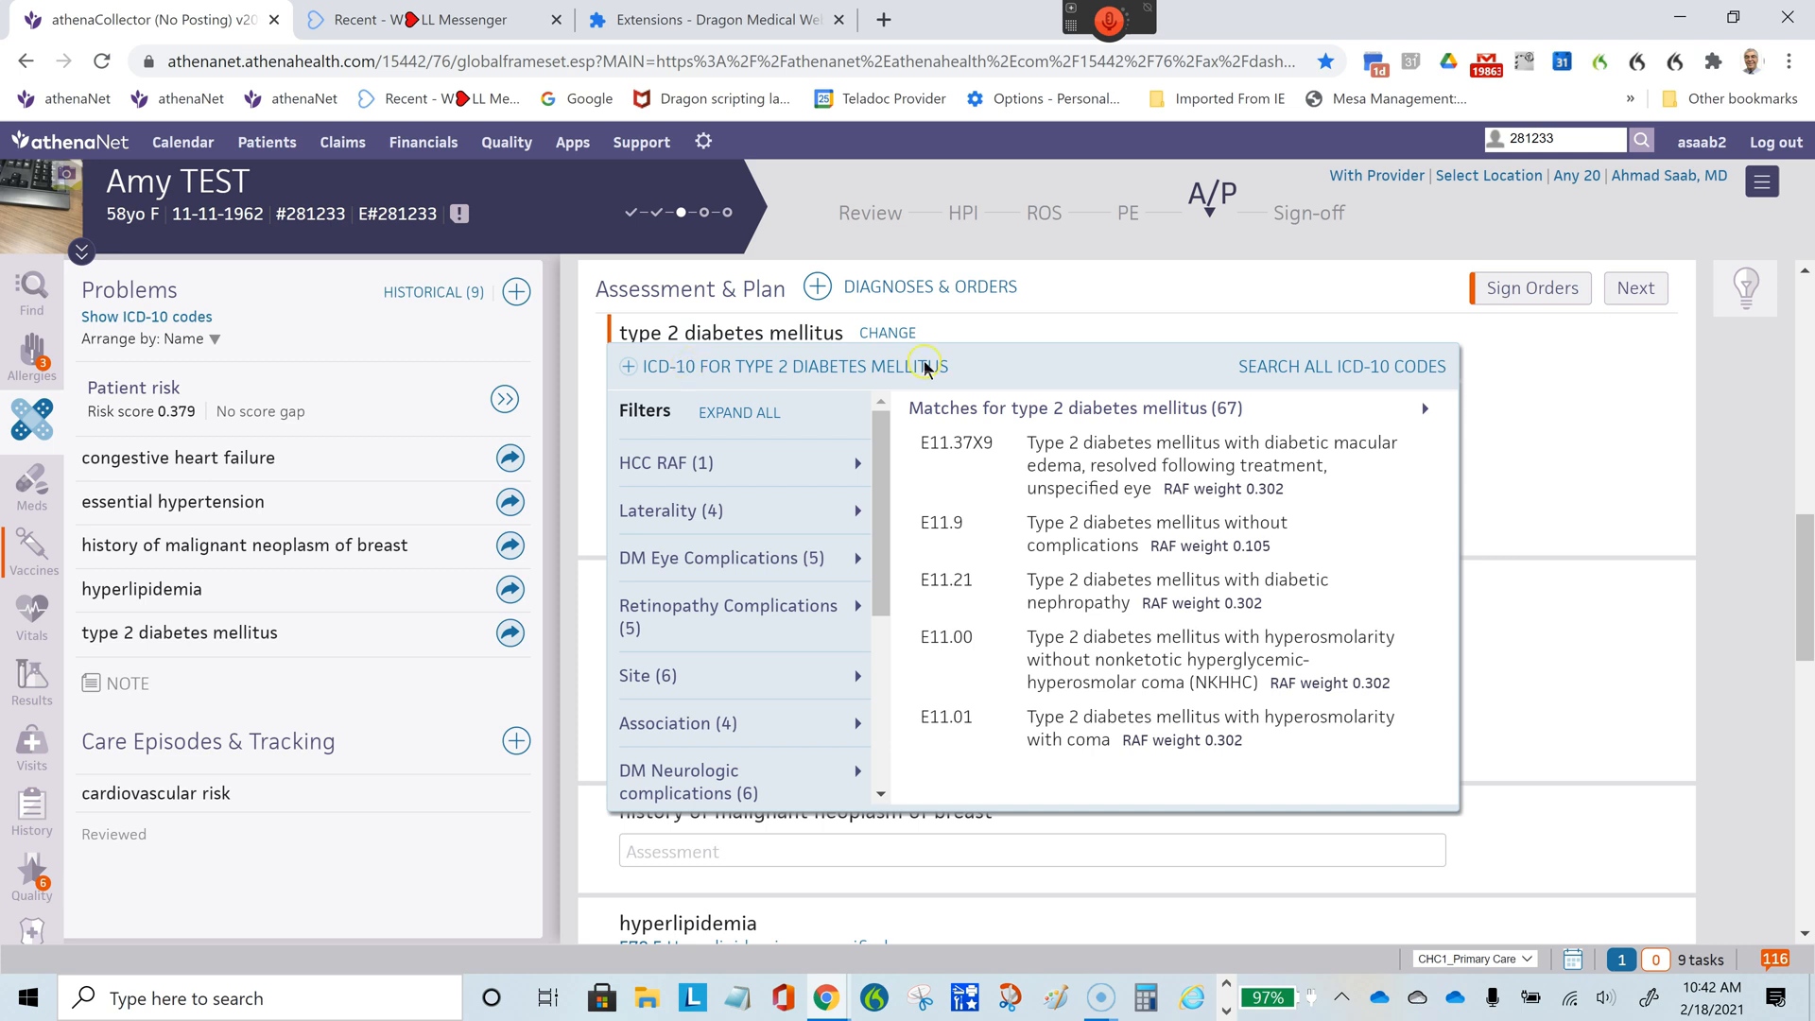
{"action": "left_click", "coordinate": [1124, 286]}
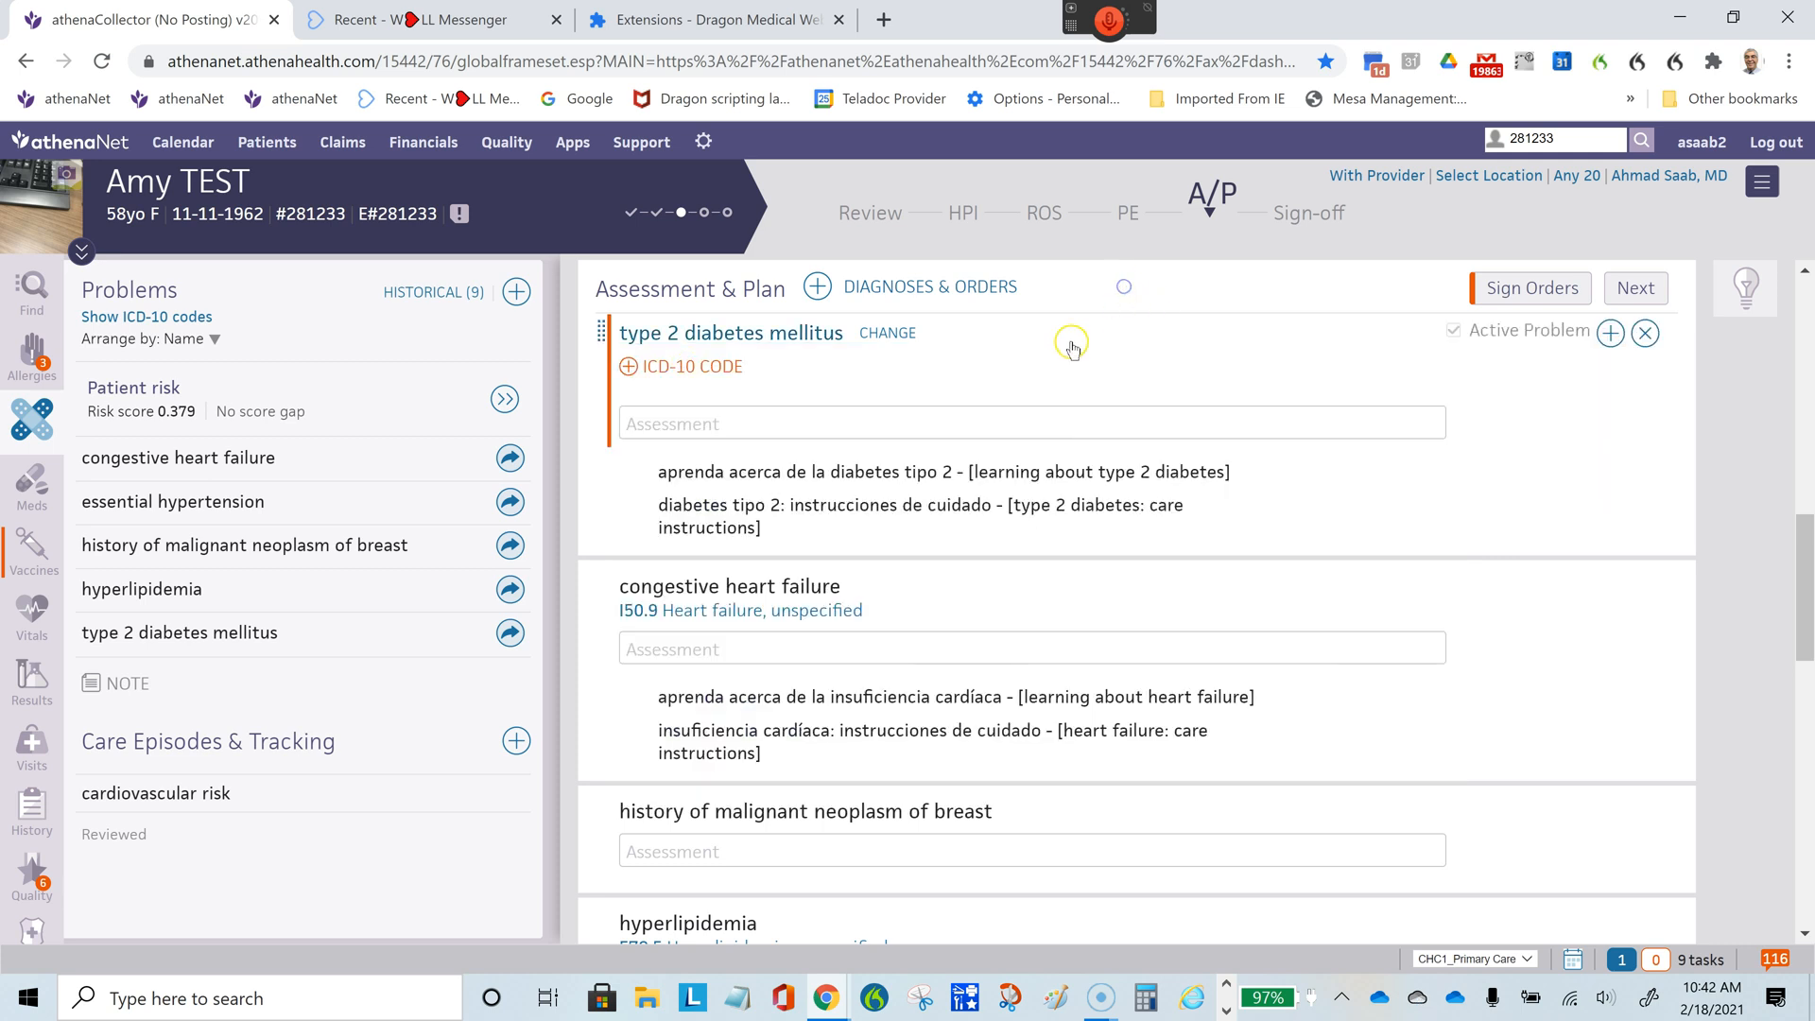
- Find the order set "AS DM Labs" with the search text "as dm lab" and add it to the Assessment & Plan
{"action": "left_click", "coordinate": [818, 291]}
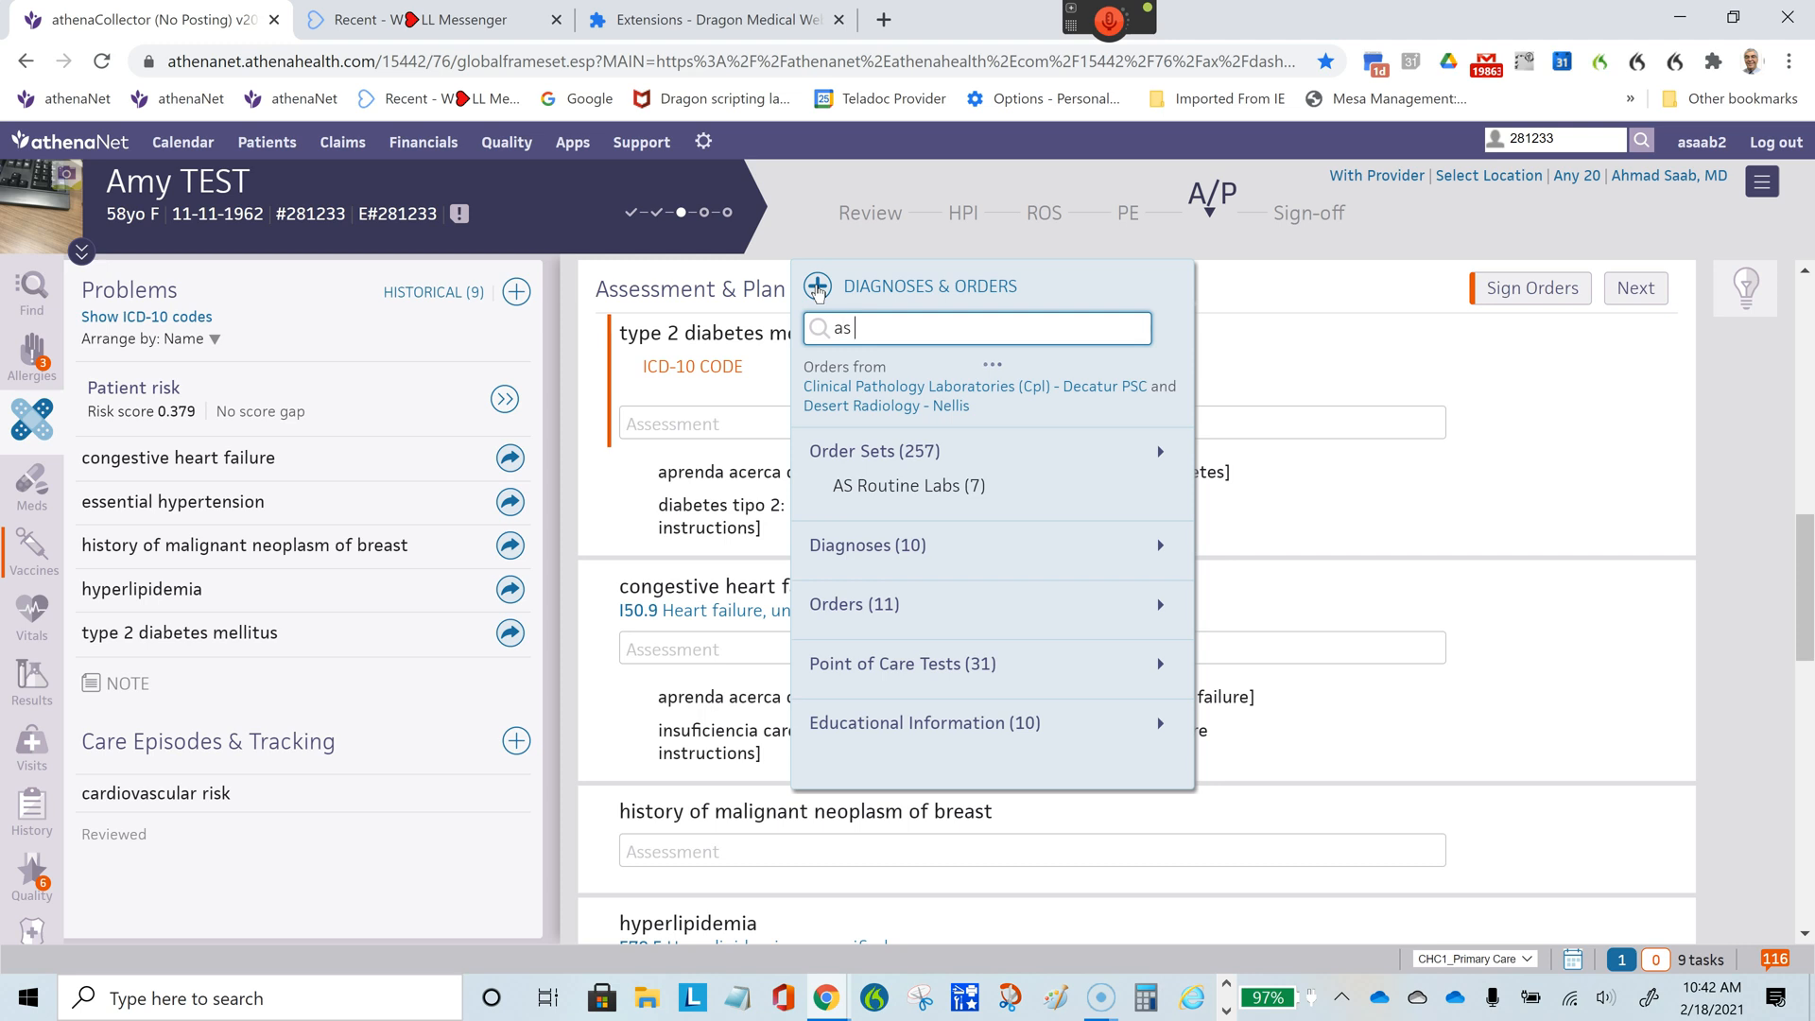
{"action": "type", "text": "as dm "}
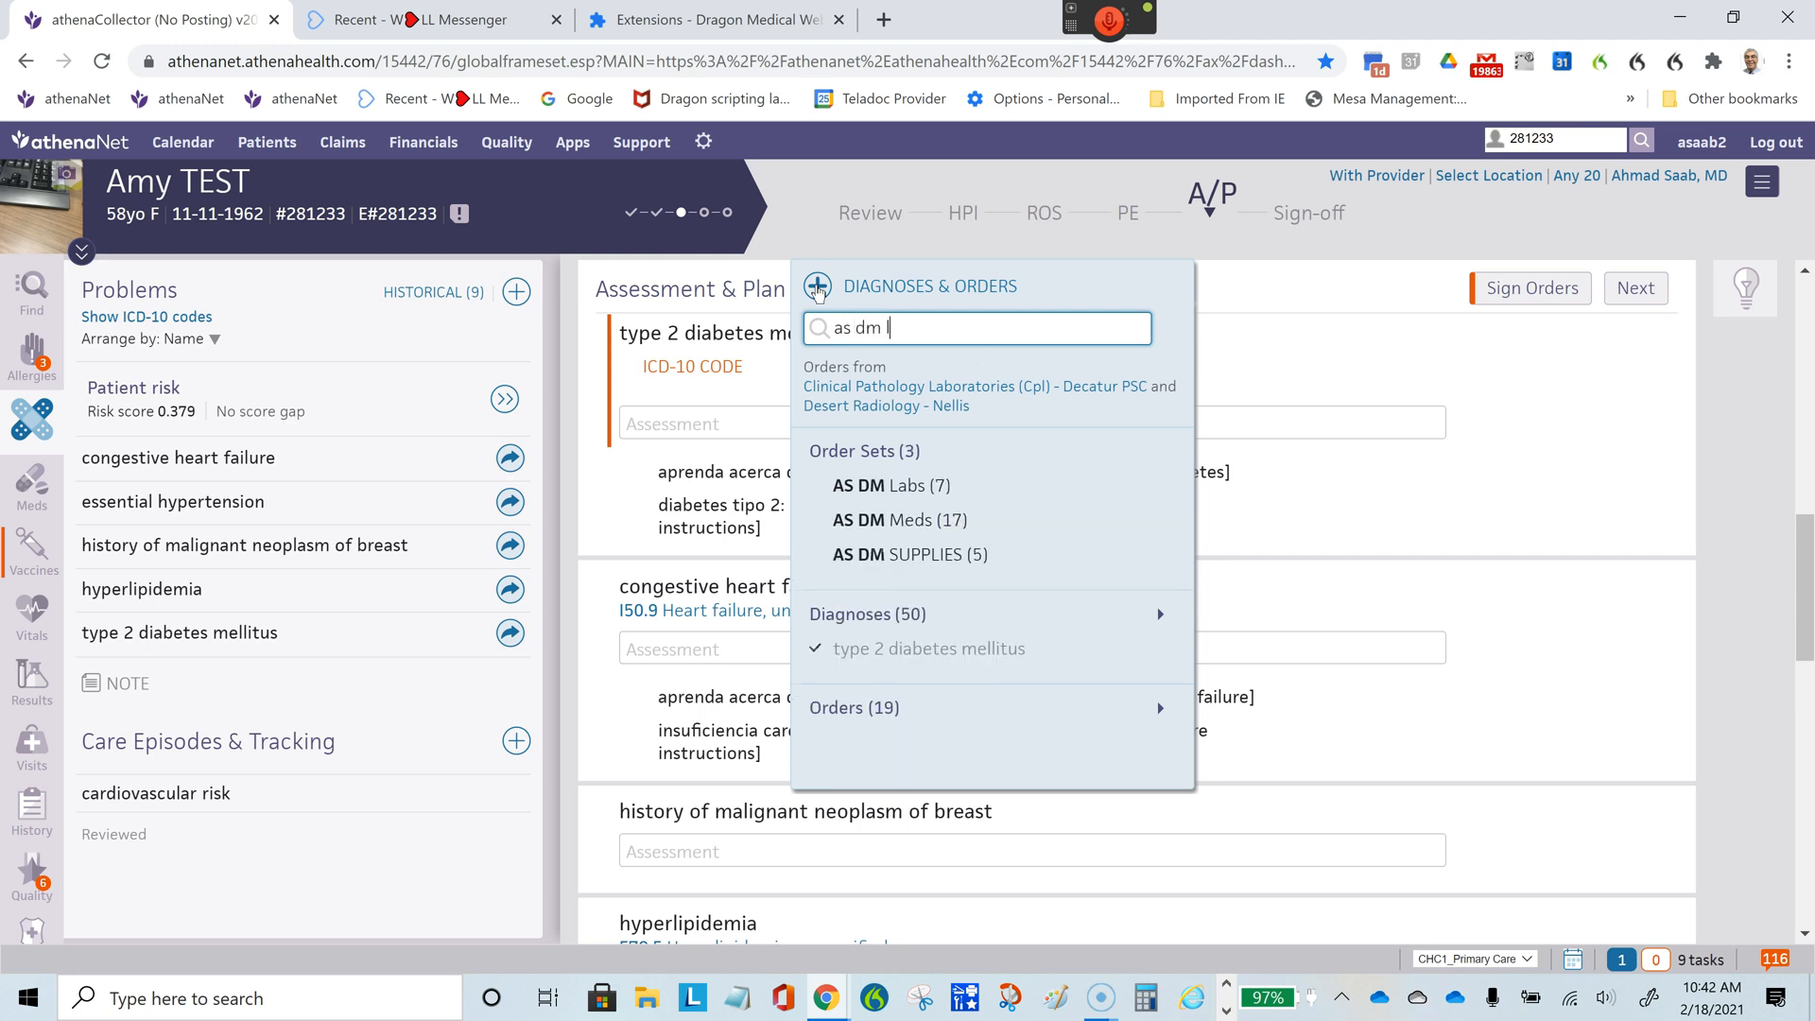
{"action": "type", "text": "lab"}
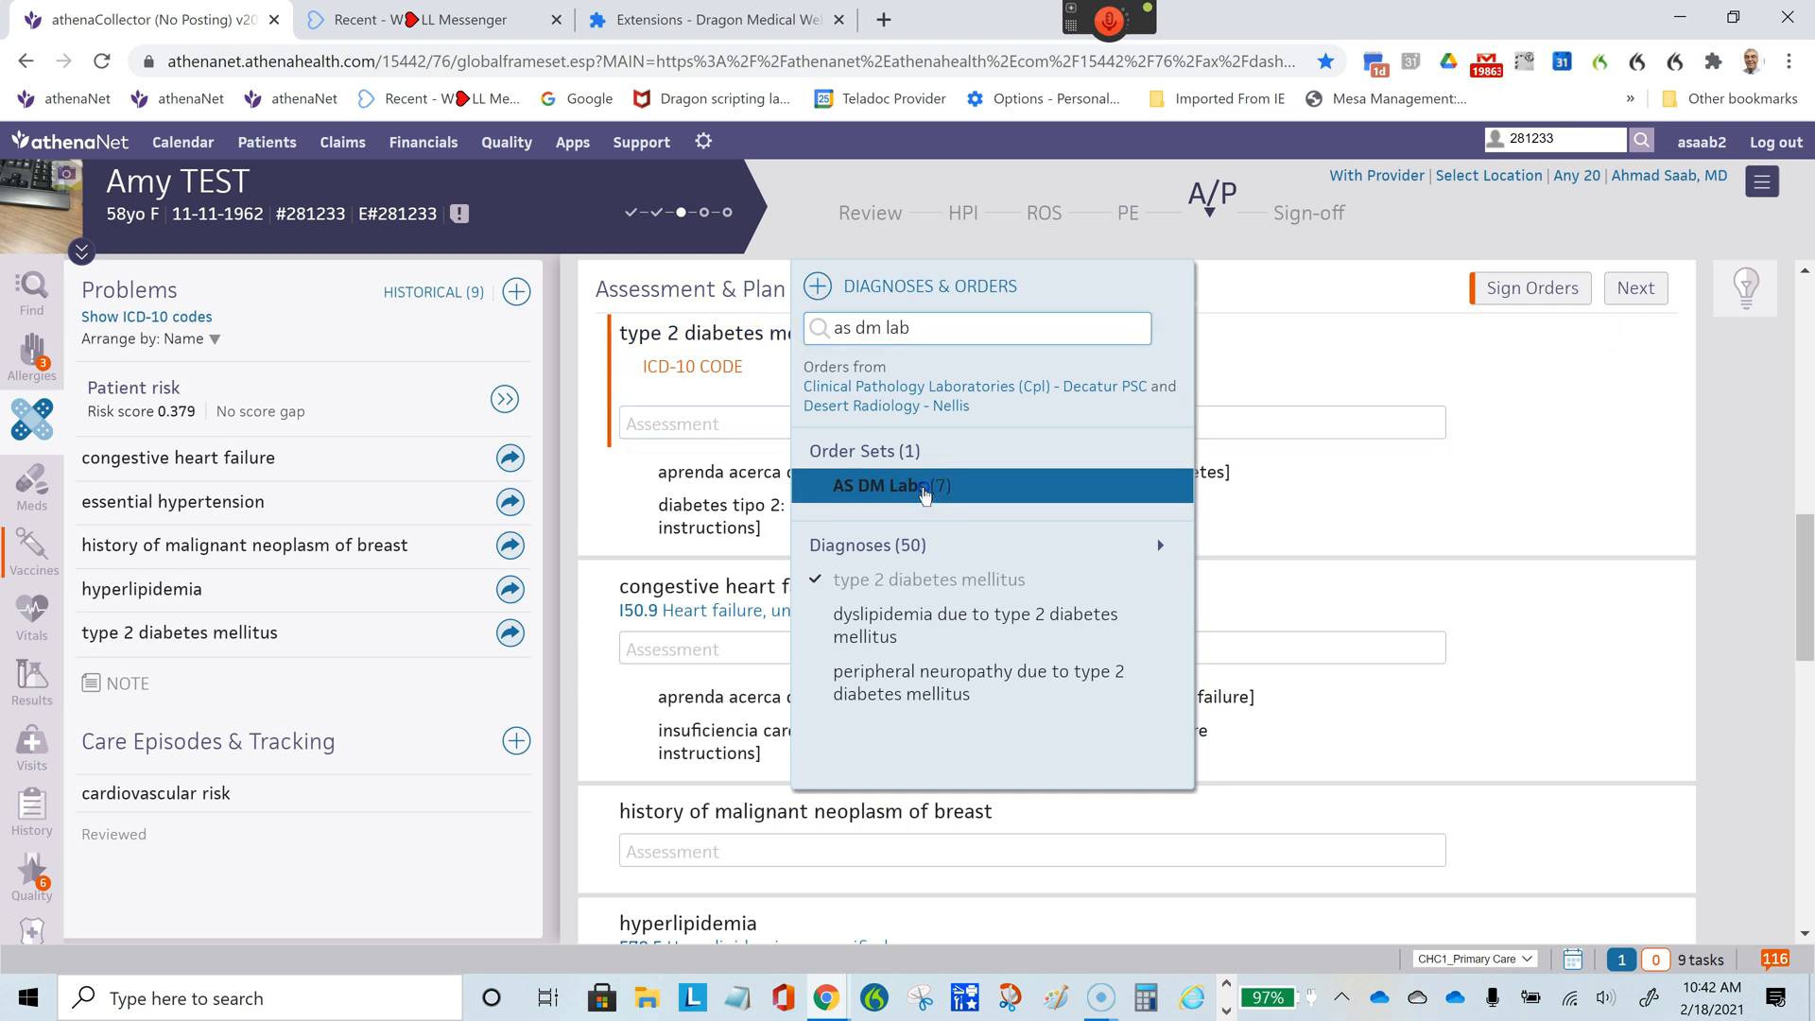
{"action": "left_click", "coordinate": [922, 488]}
{"action": "left_click_drag", "start_coordinate": [1803, 525], "coordinate": [1805, 704]}
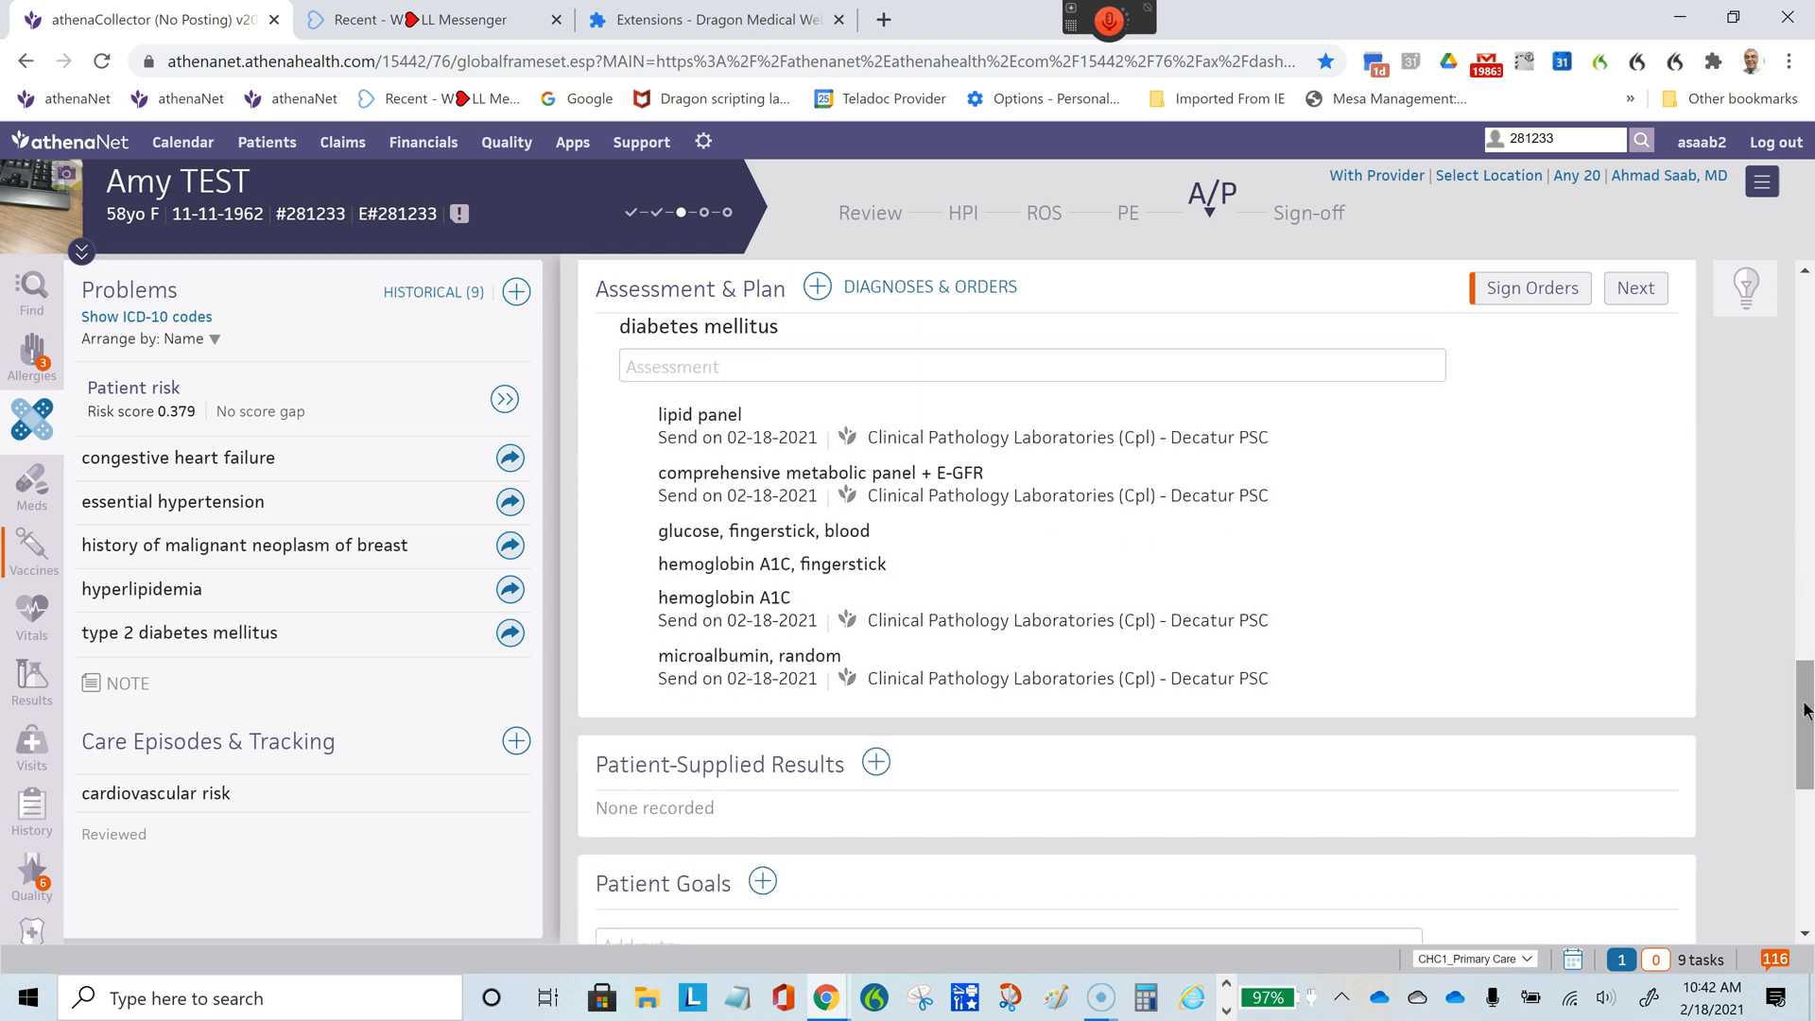
{"action": "left_click_drag", "start_coordinate": [1803, 701], "coordinate": [1813, 308]}
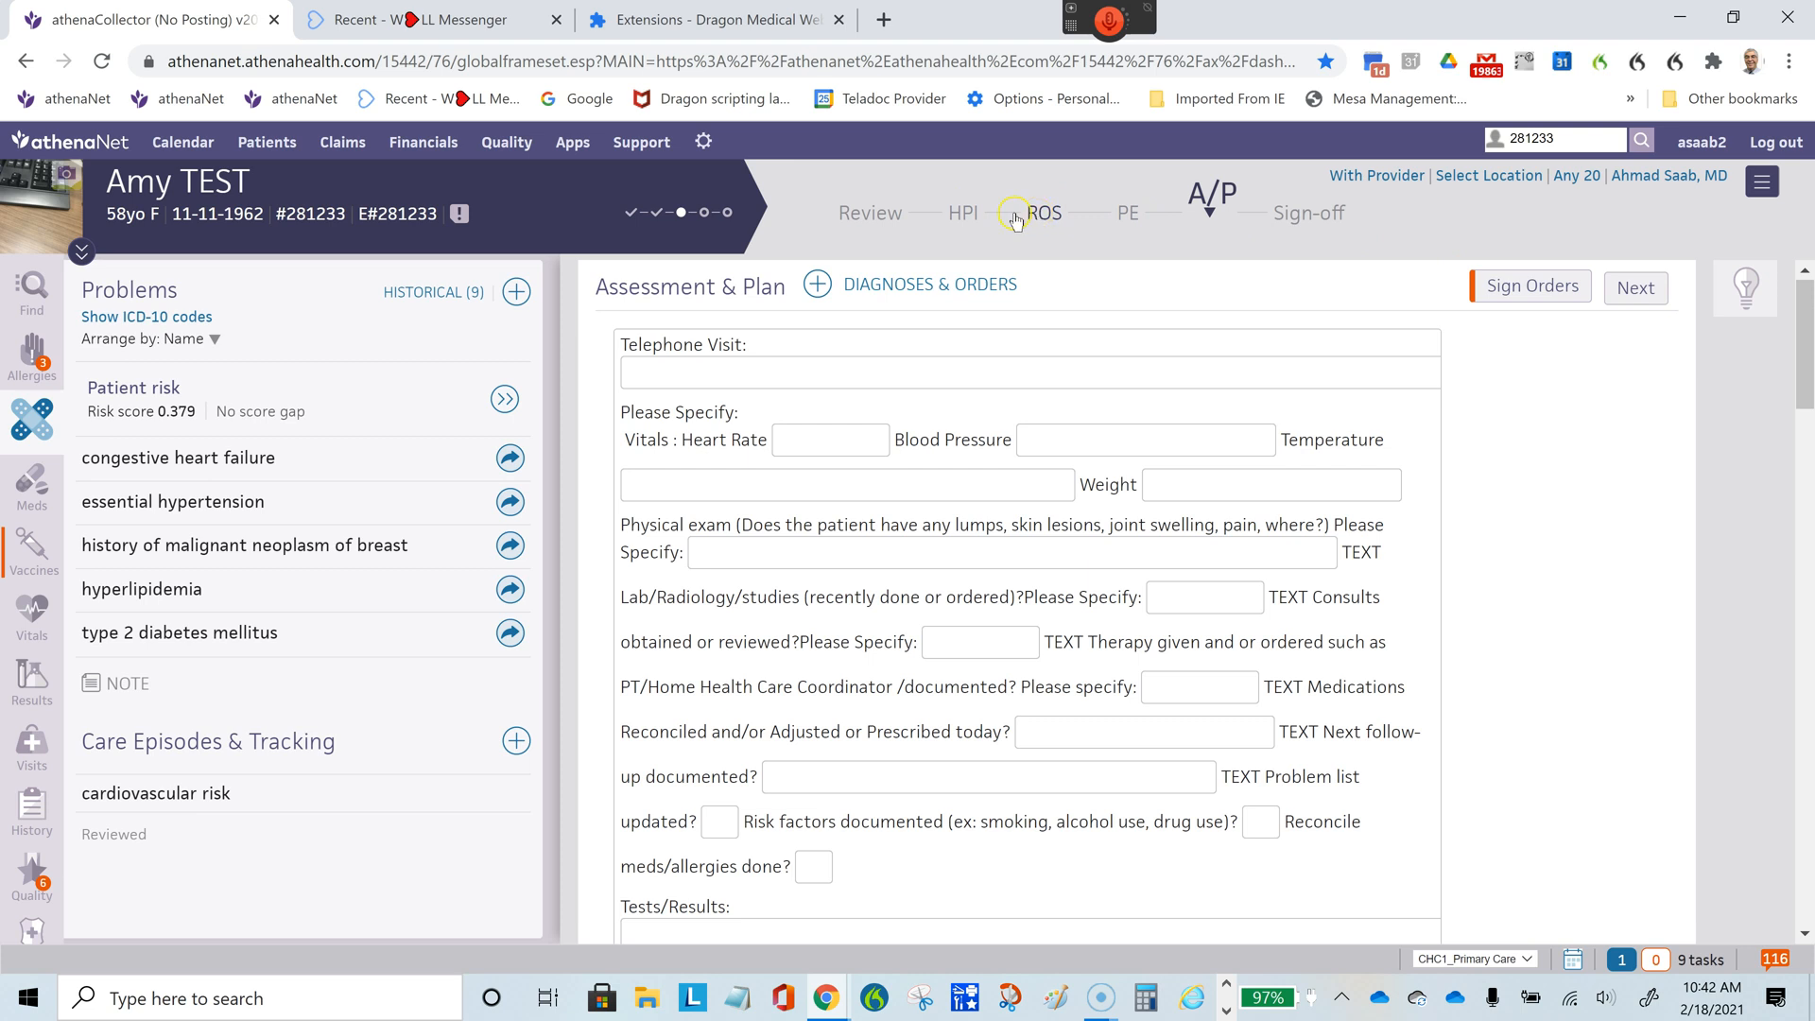
{"action": "left_click", "coordinate": [964, 207]}
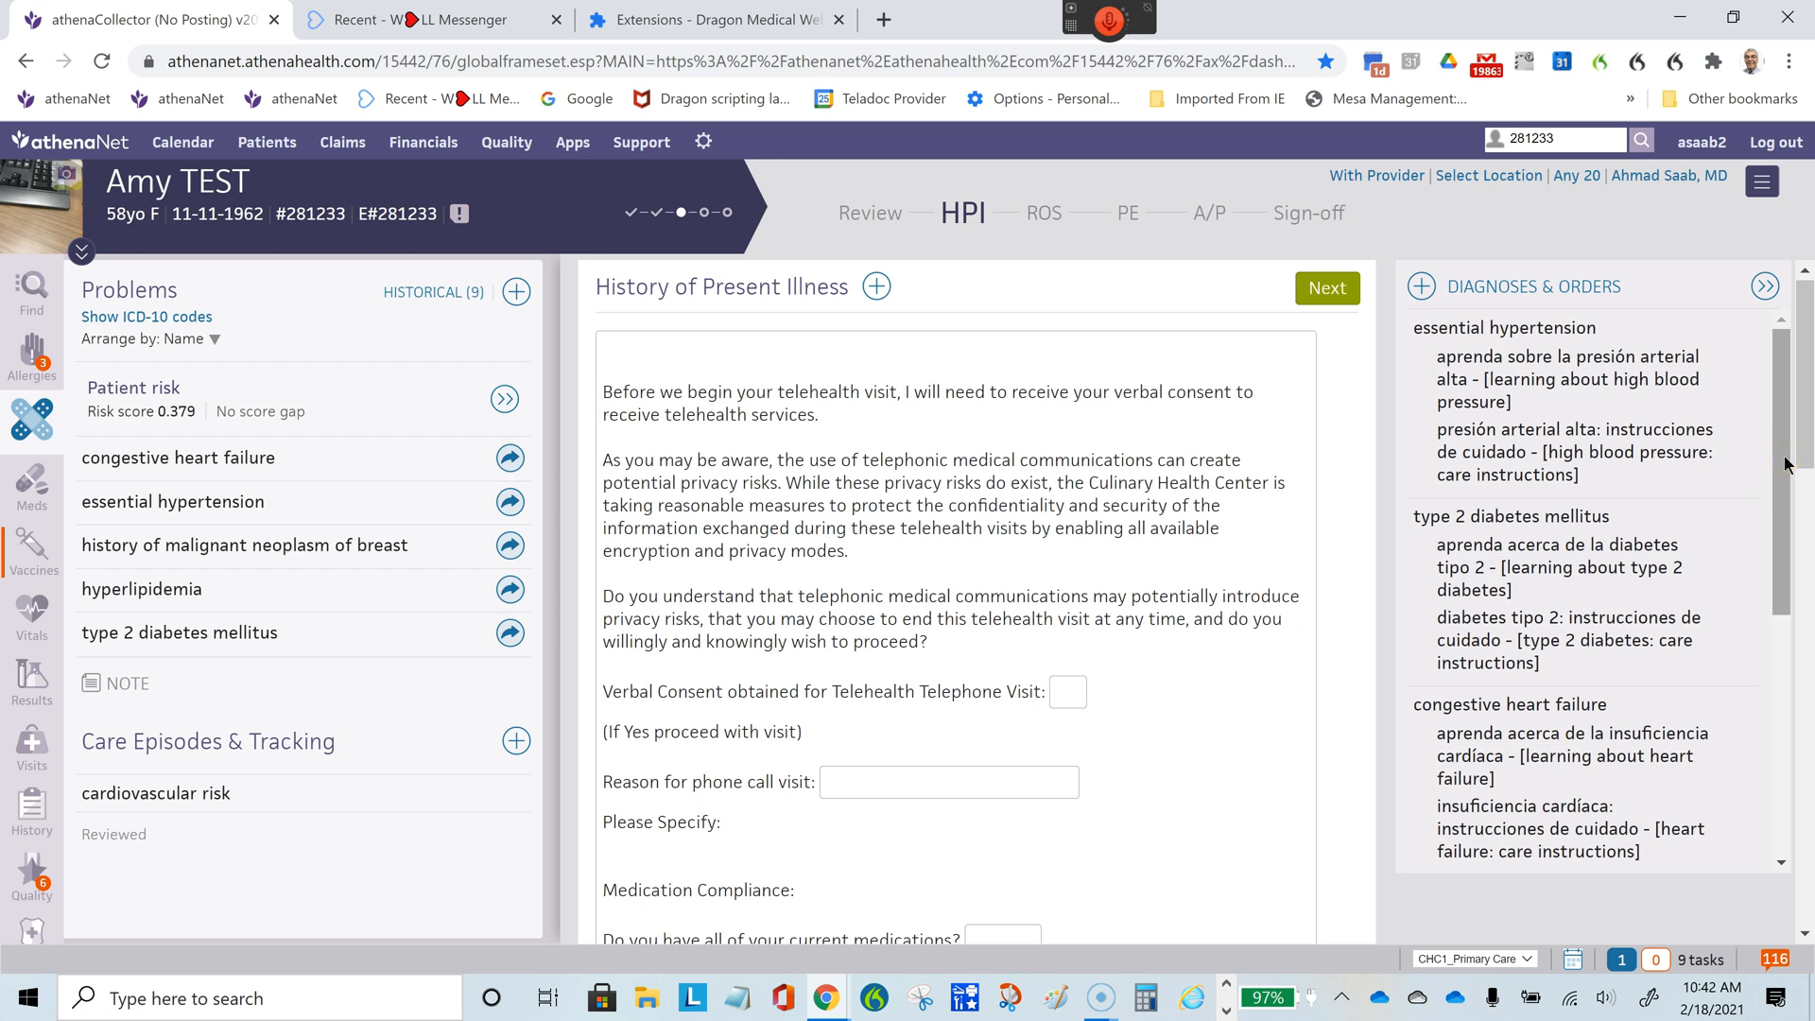
{"action": "scroll", "coordinate": [1805, 461], "scroll_direction": "down", "scroll_amount": 1}
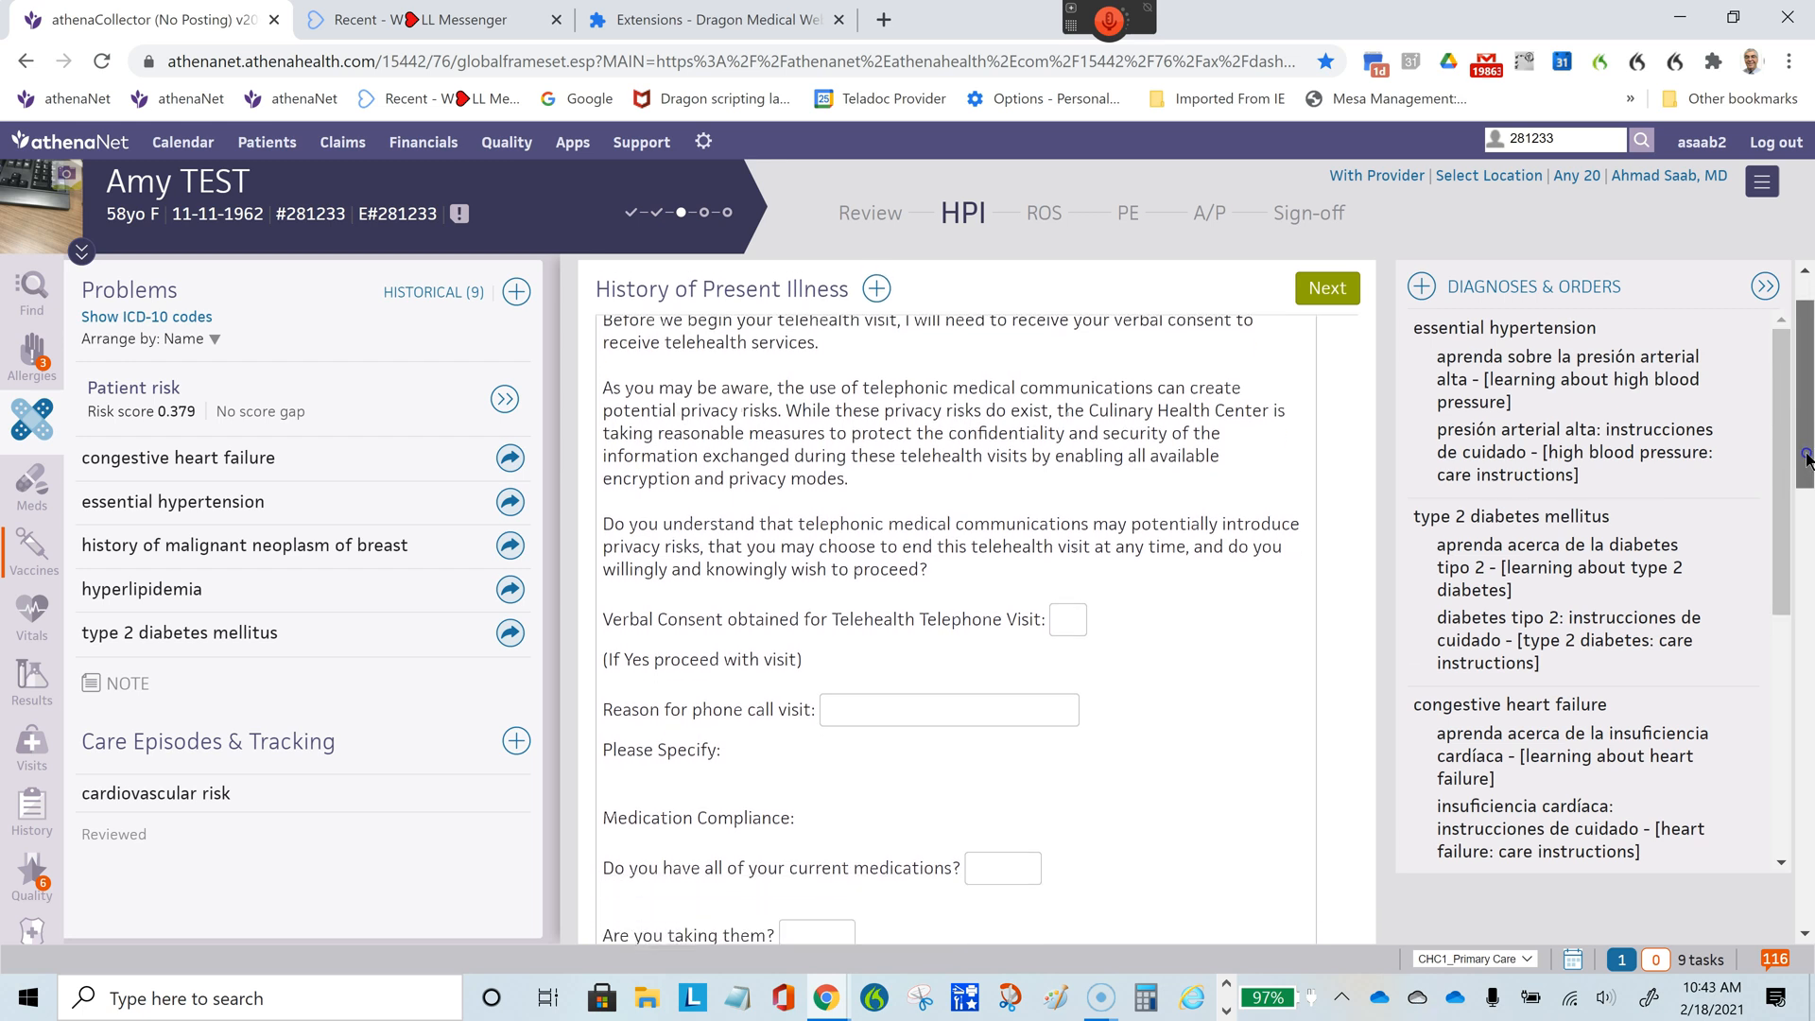
{"action": "scroll", "coordinate": [1806, 461], "scroll_direction": "down", "scroll_amount": 4}
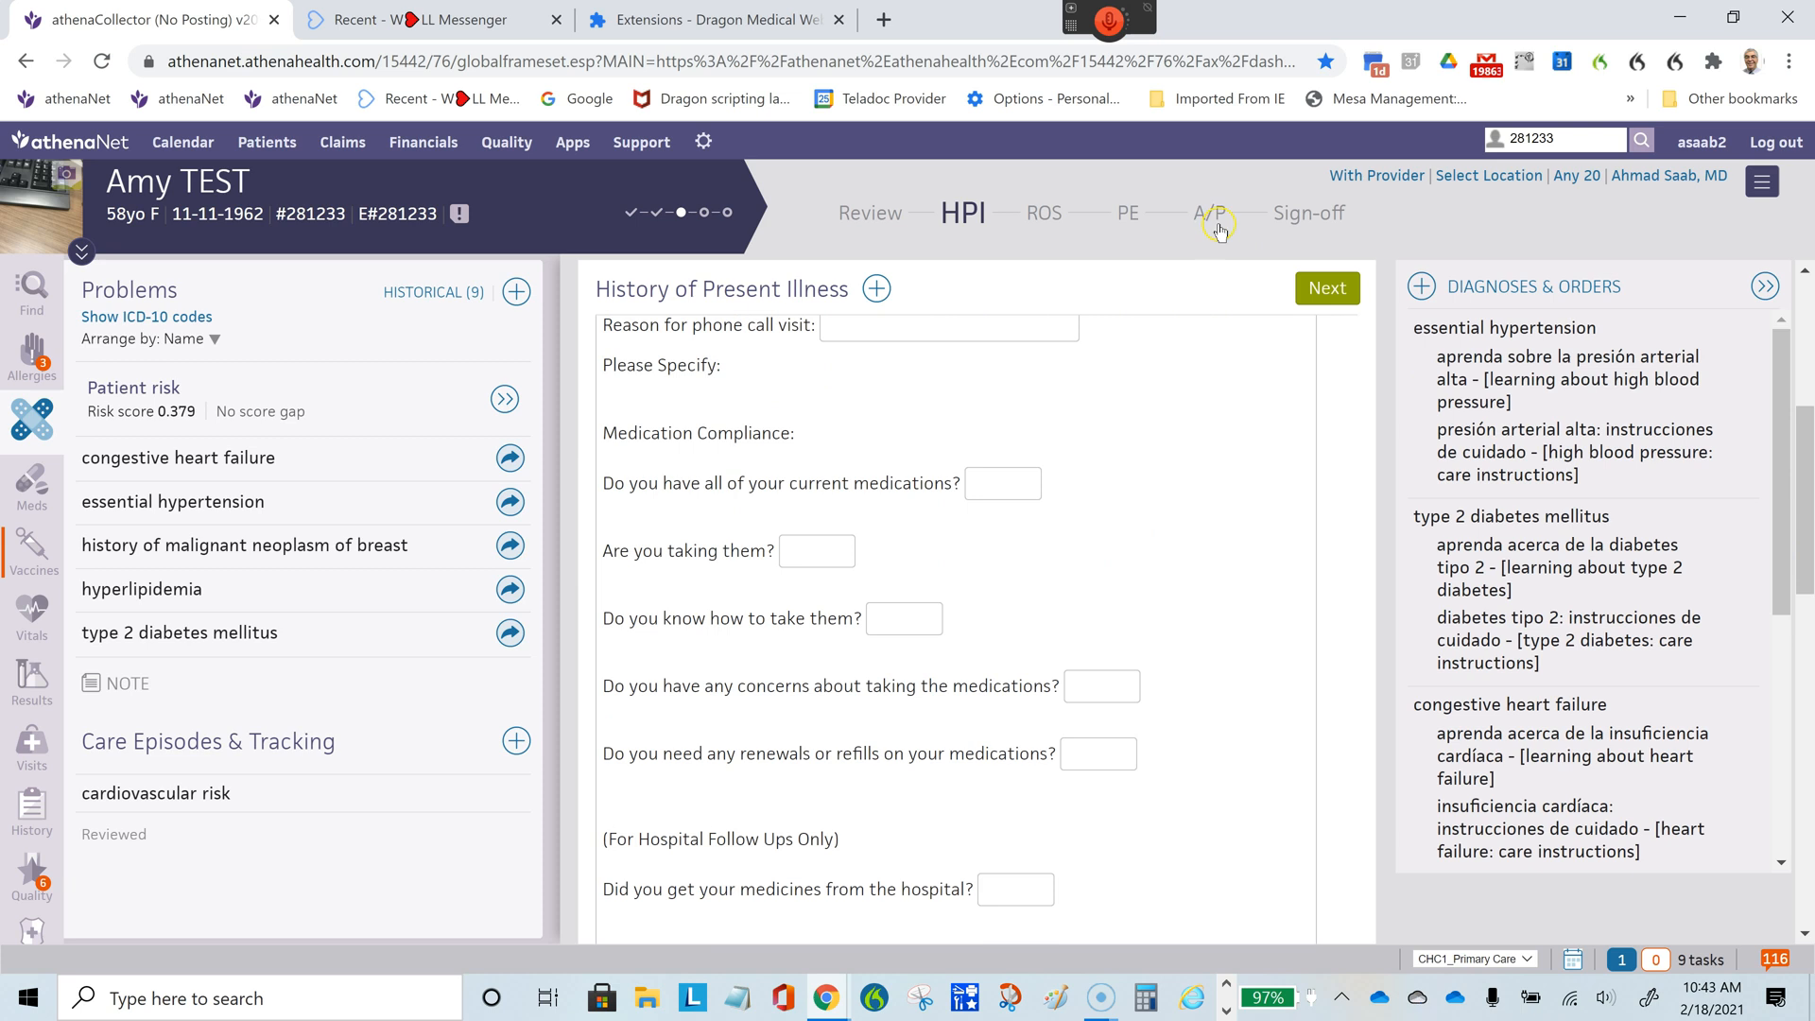
- Assign ICD-10 code E11.9, Type 2 diabetes mellitus without complications, to the type 2 diabetes mellitus diagnosis in the Assessment & Plan
{"action": "left_click", "coordinate": [1218, 227]}
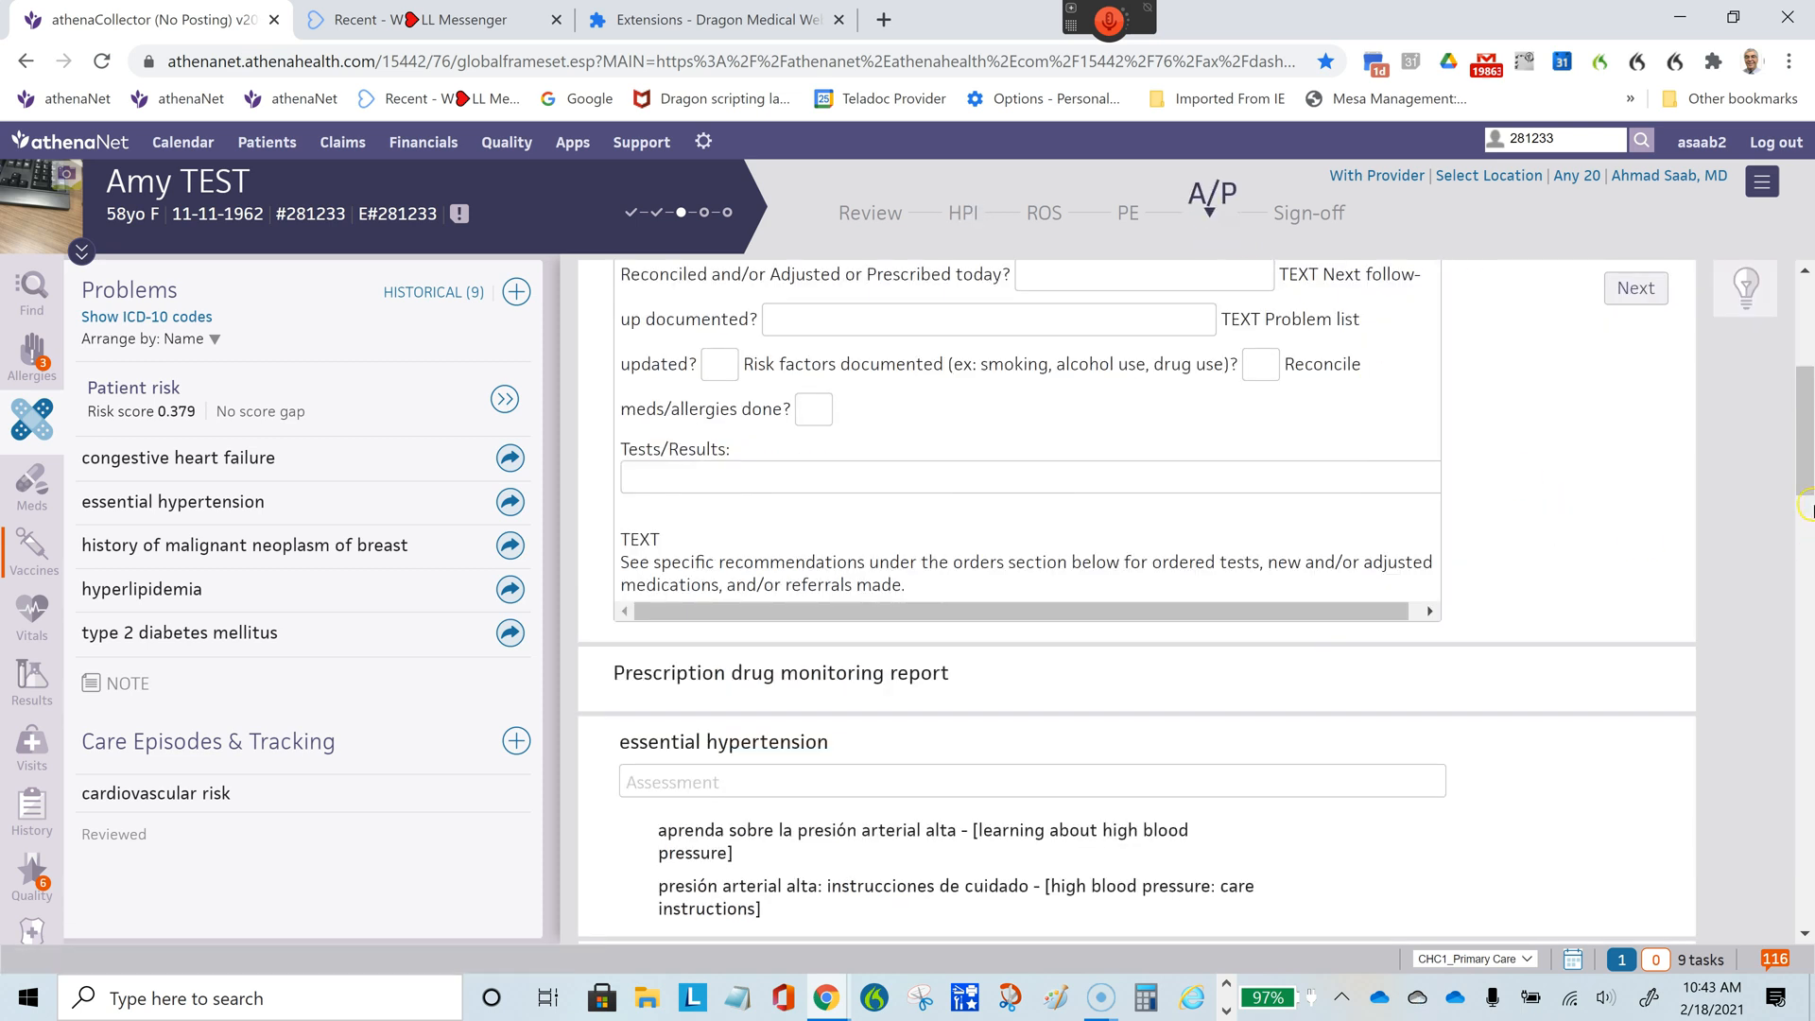
{"action": "left_click_drag", "start_coordinate": [1805, 484], "coordinate": [1800, 562]}
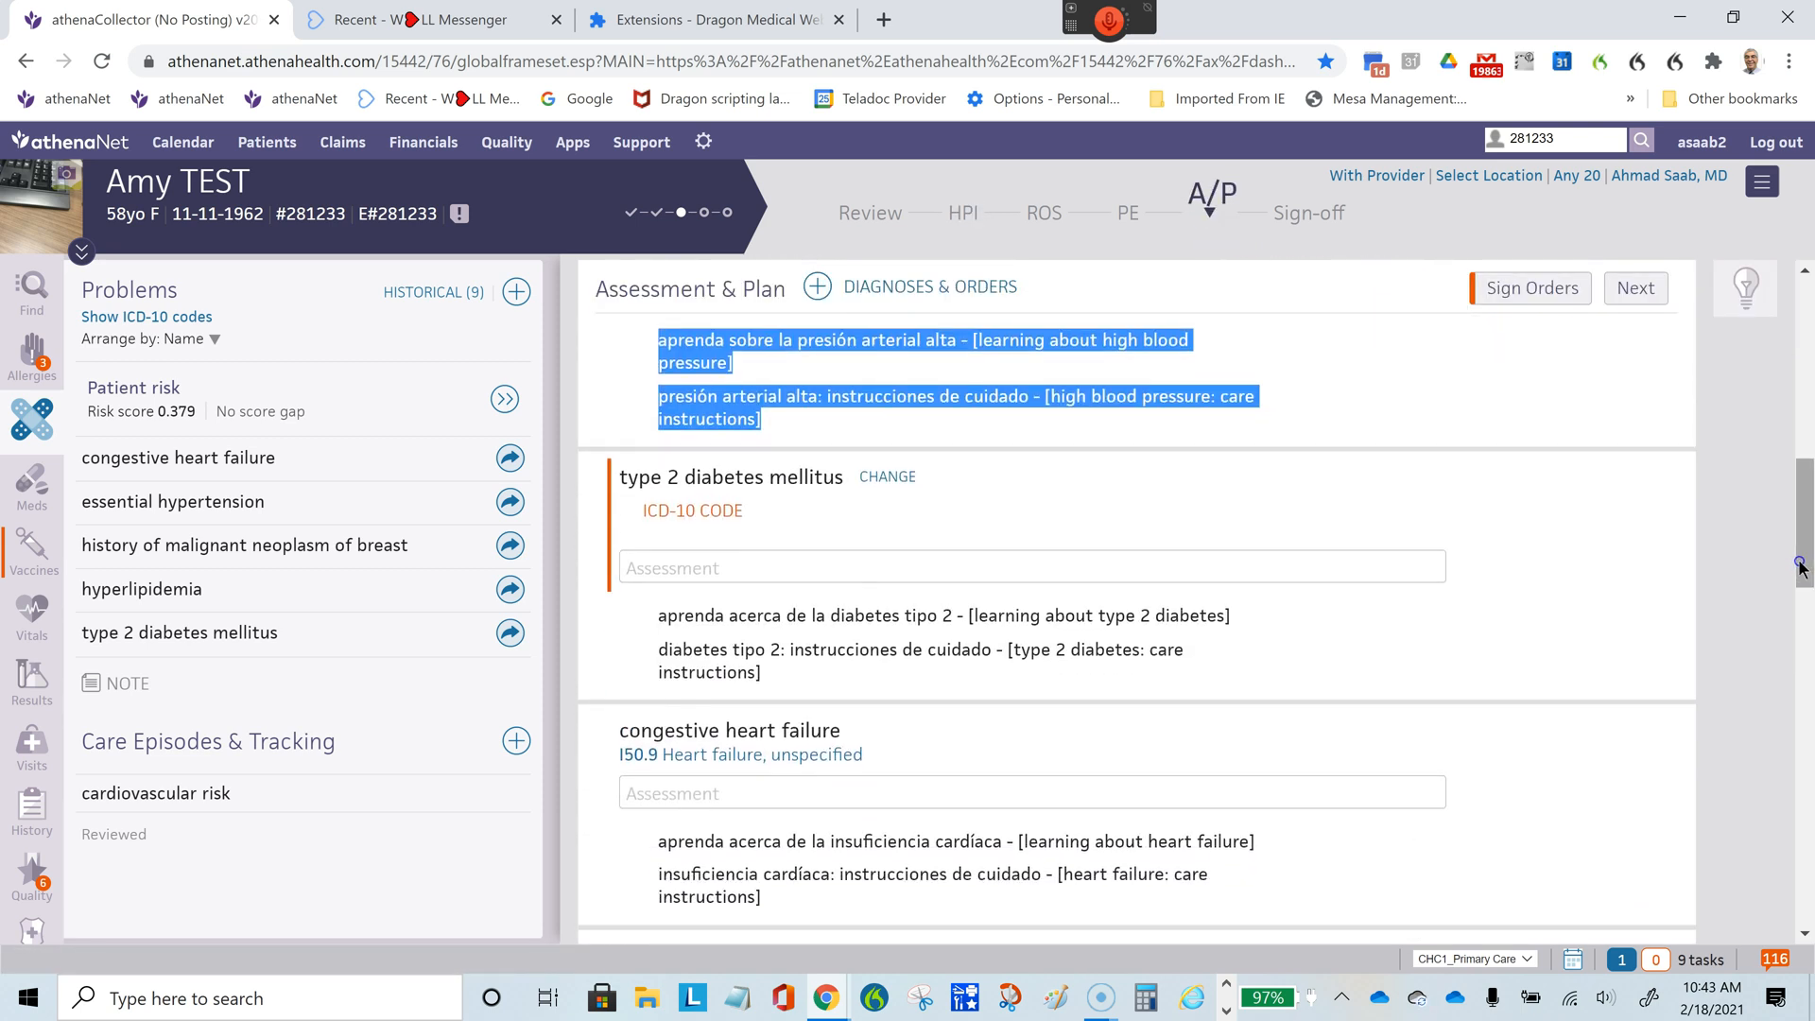
{"action": "left_click", "coordinate": [701, 513]}
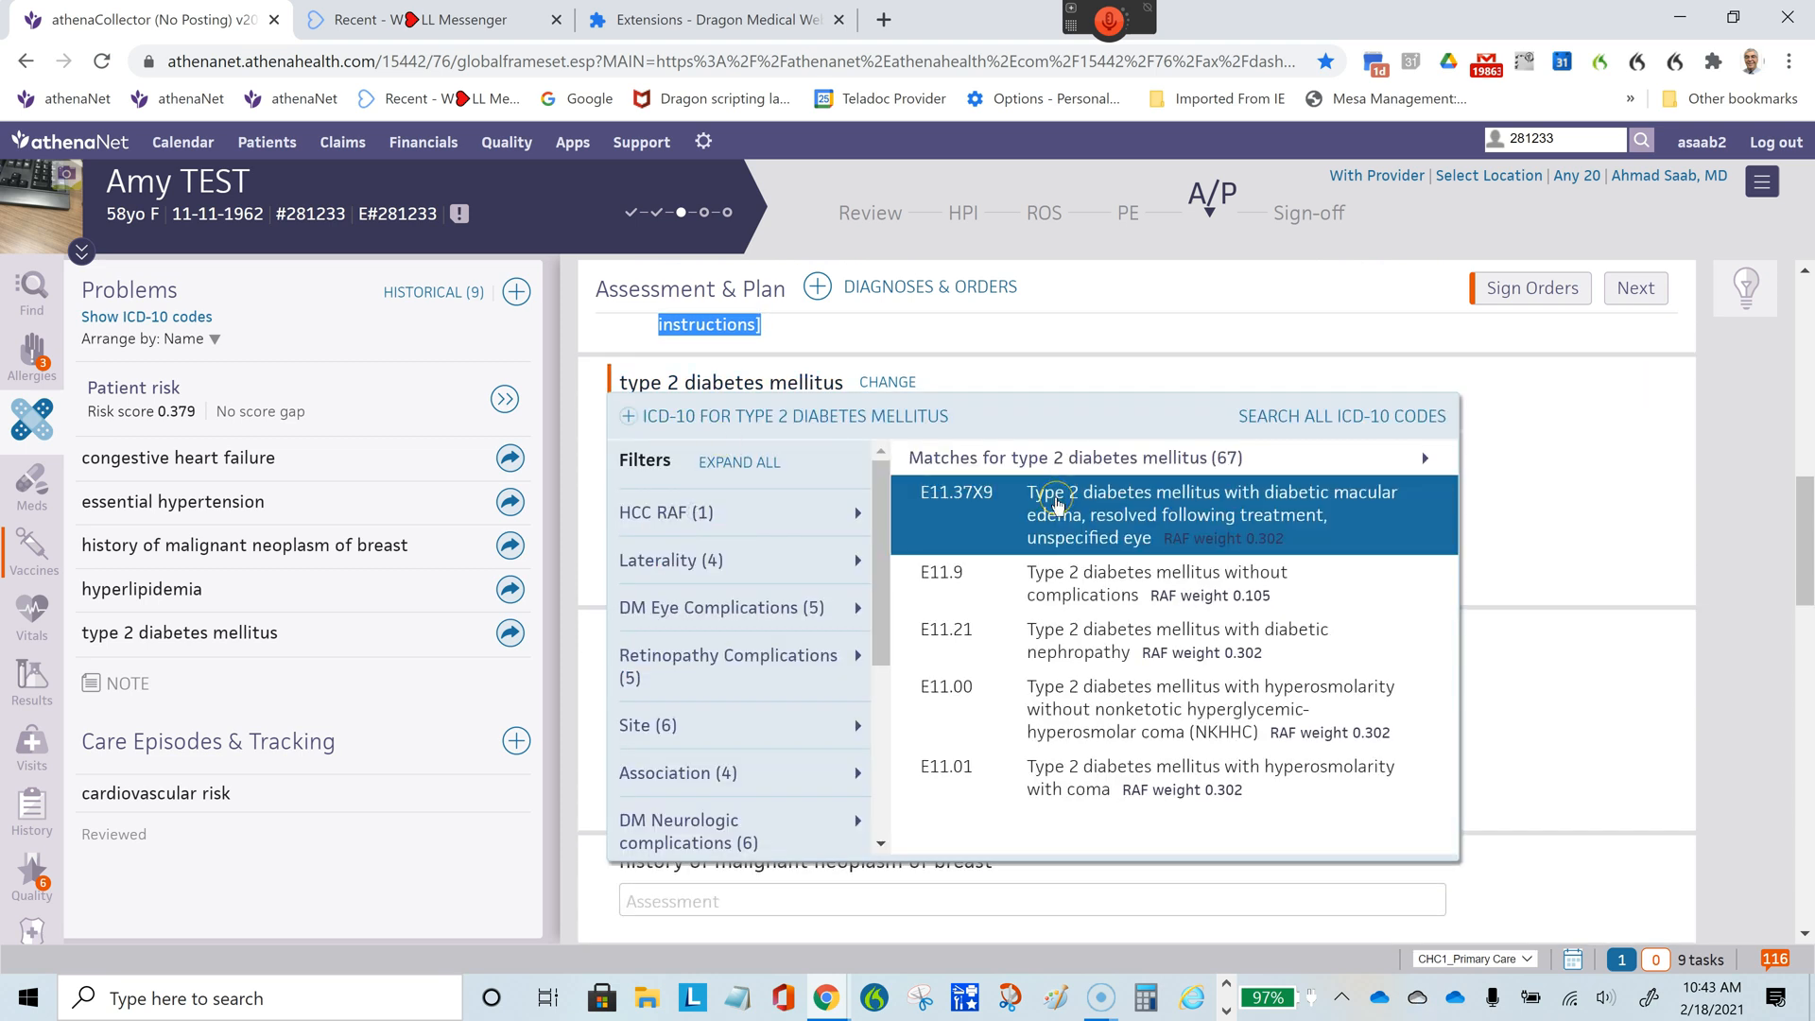
{"action": "left_click", "coordinate": [1085, 588]}
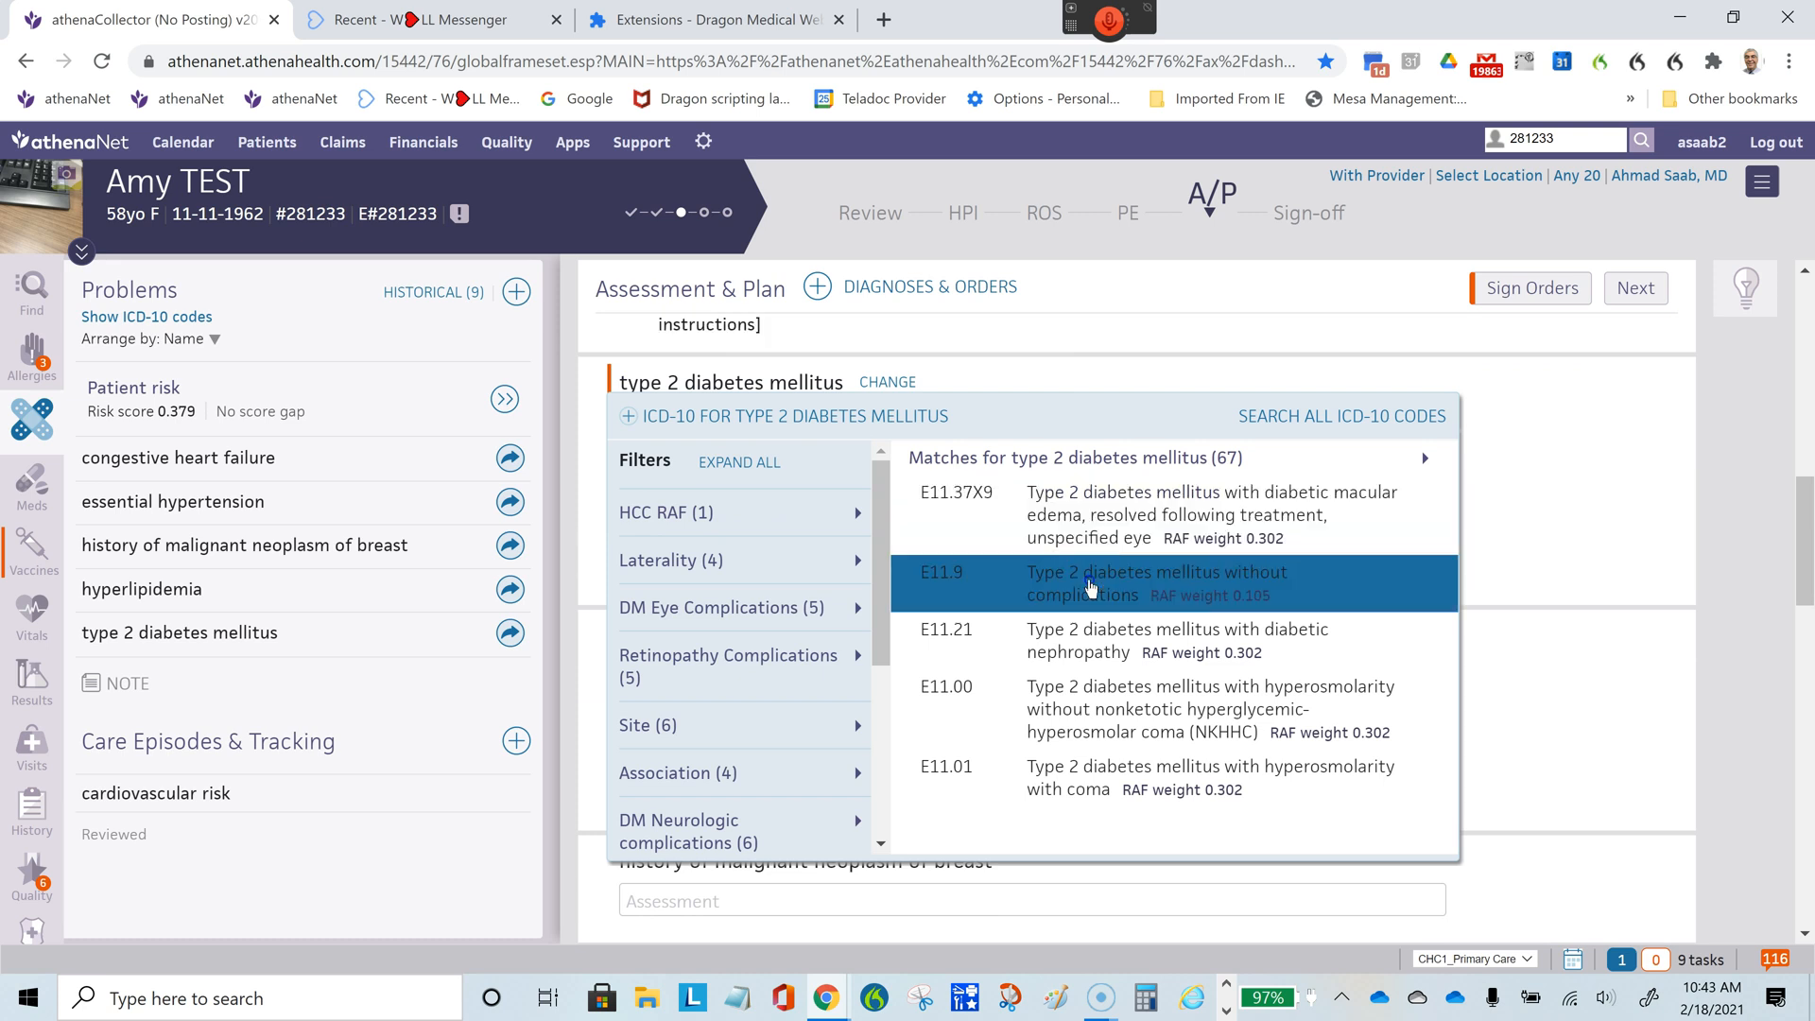
{"action": "left_click", "coordinate": [1087, 588]}
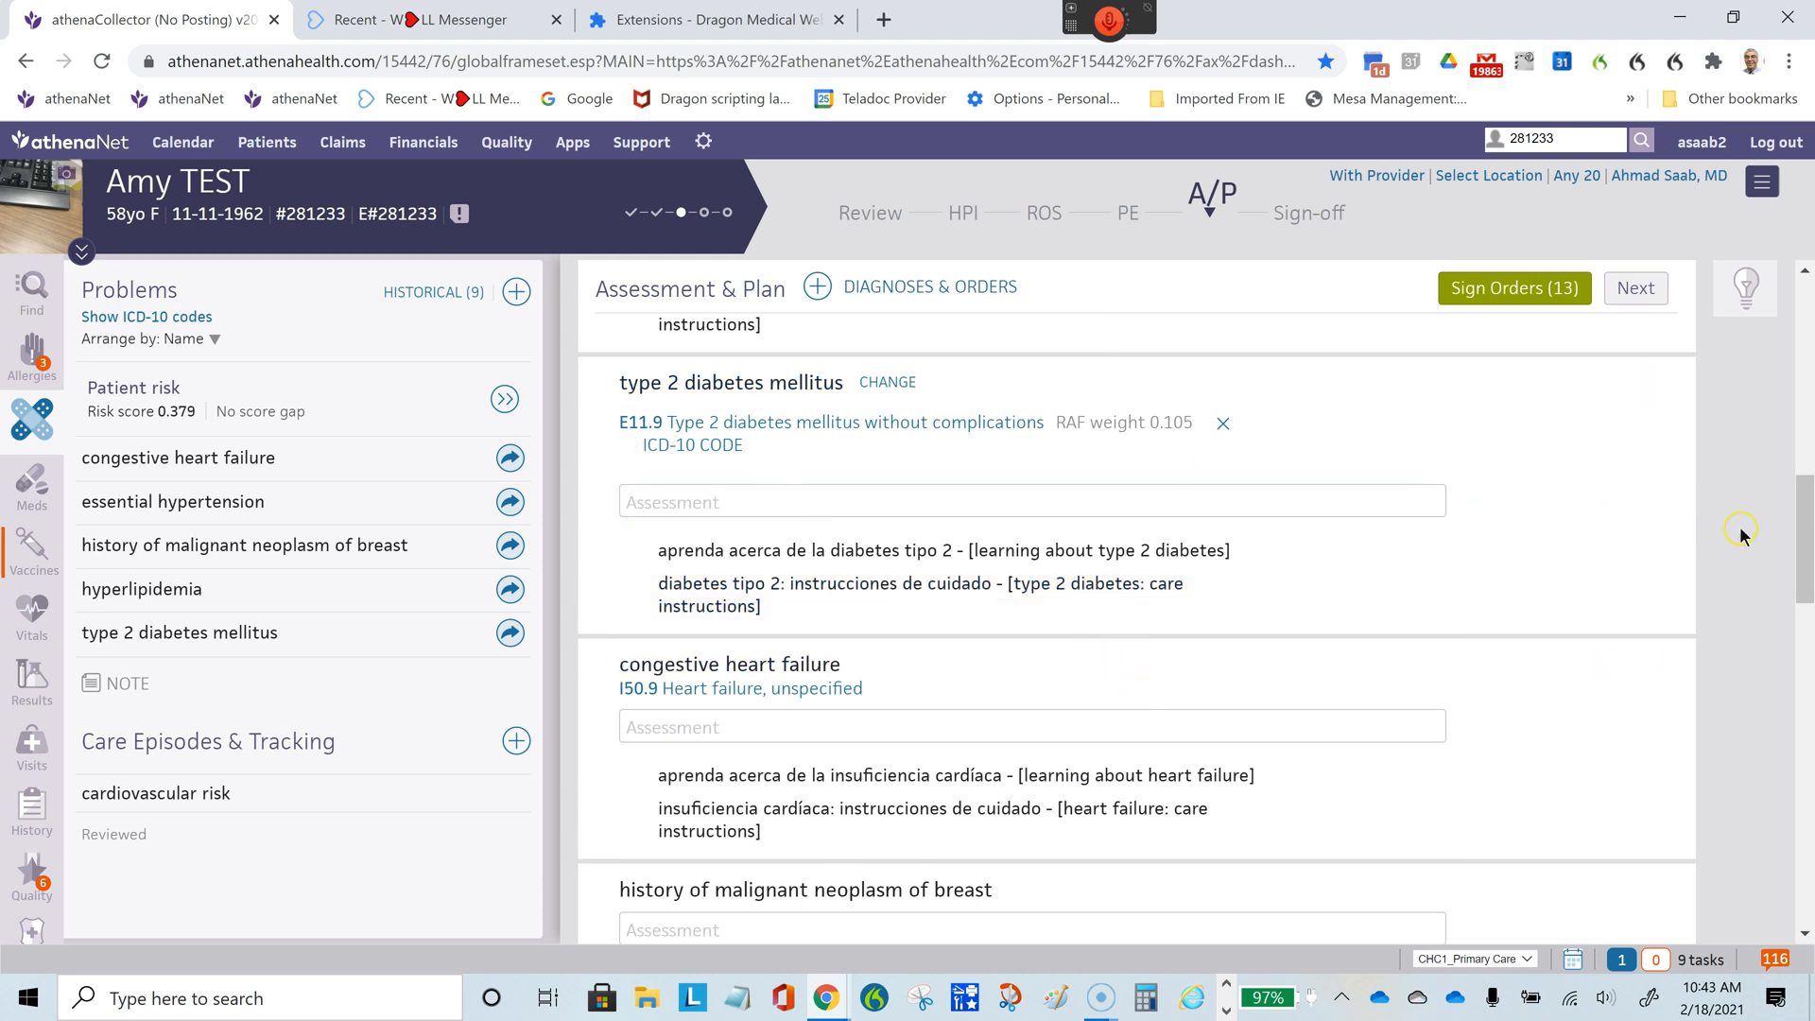
- Inspect the diabetes mellitus entry with the lab orders, and remove the separate type 2 diabetes mellitus diagnosis from the encounter in the HPI section
{"action": "left_click_drag", "start_coordinate": [1803, 518], "coordinate": [1809, 702]}
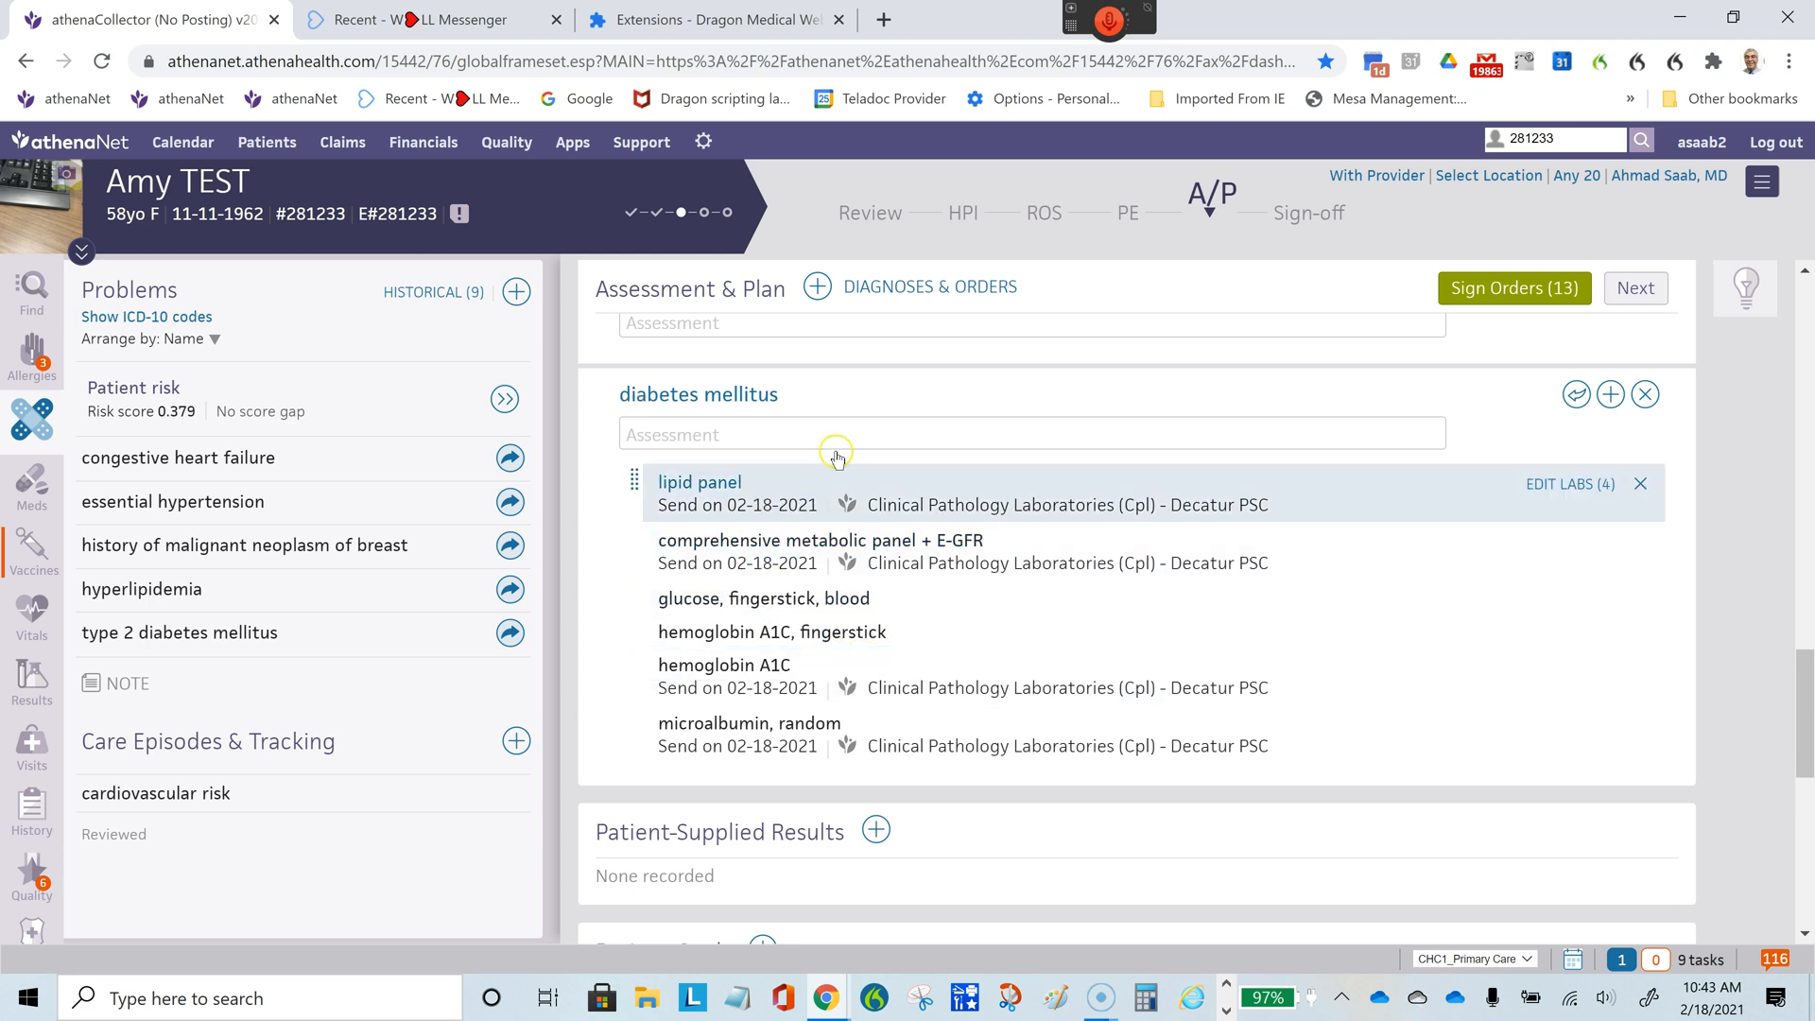
{"action": "left_click", "coordinate": [709, 395]}
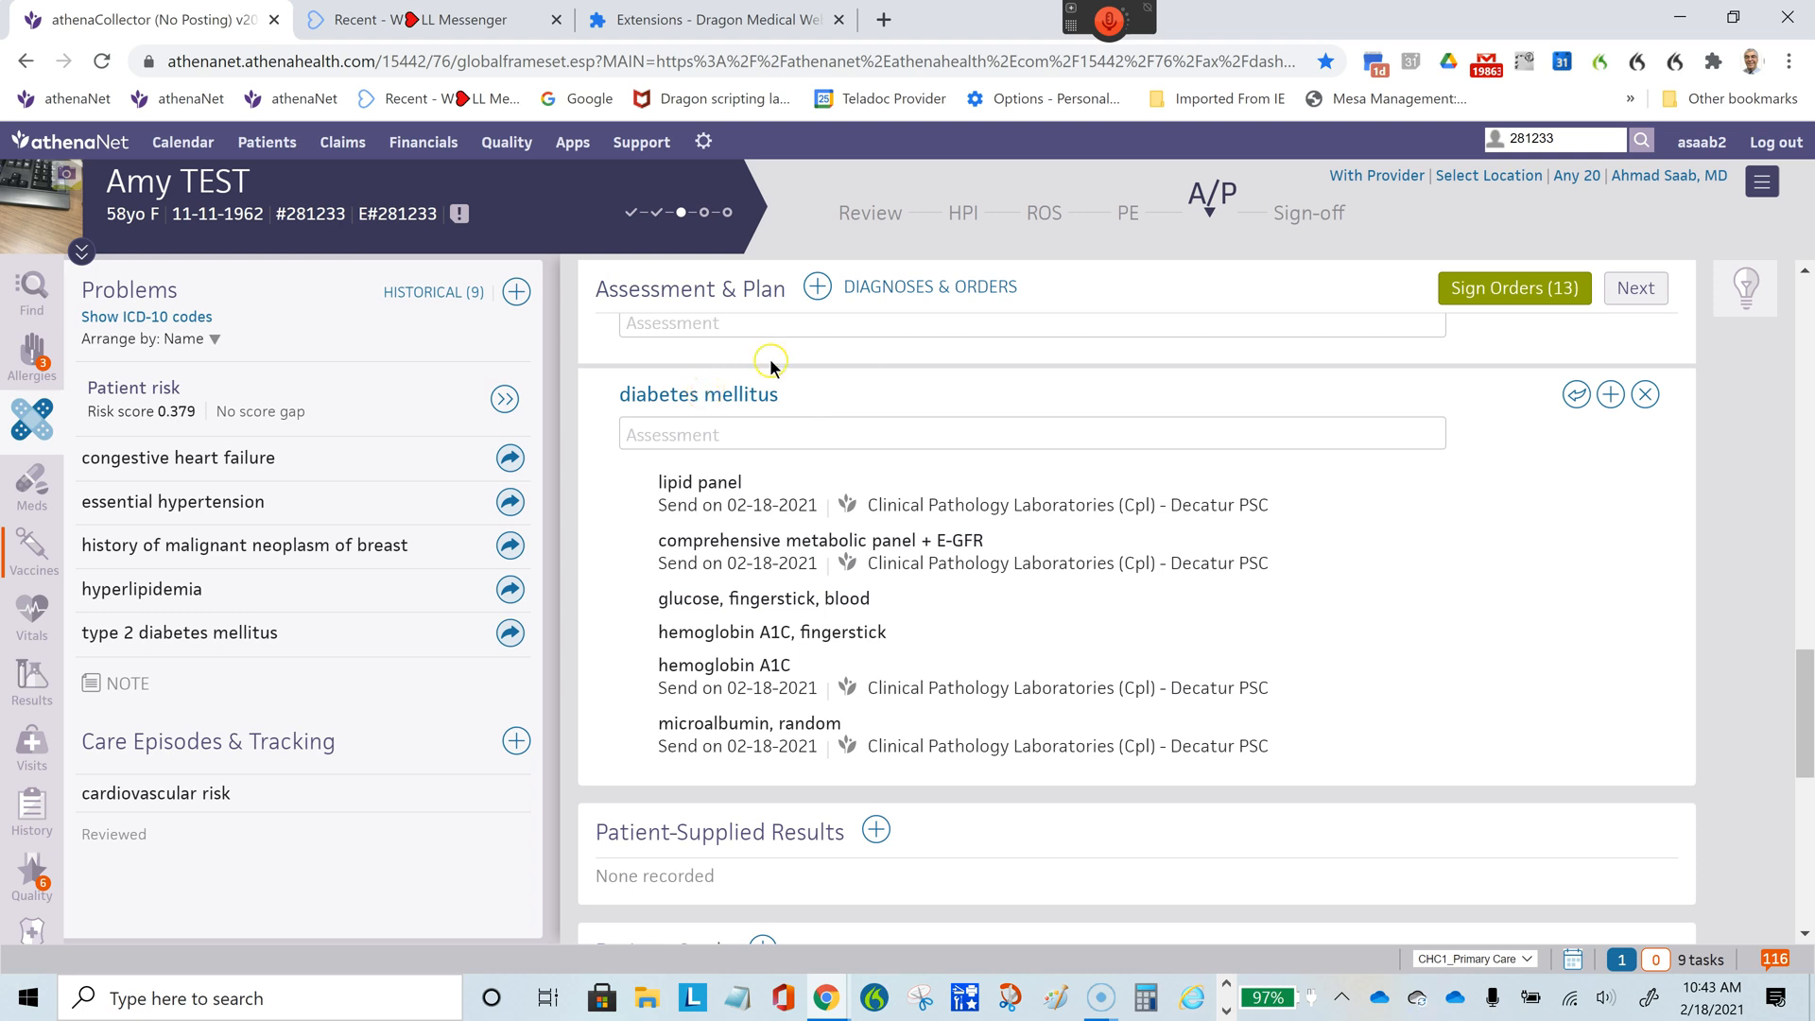
{"action": "left_click", "coordinate": [697, 403]}
{"action": "left_click", "coordinate": [1039, 265]}
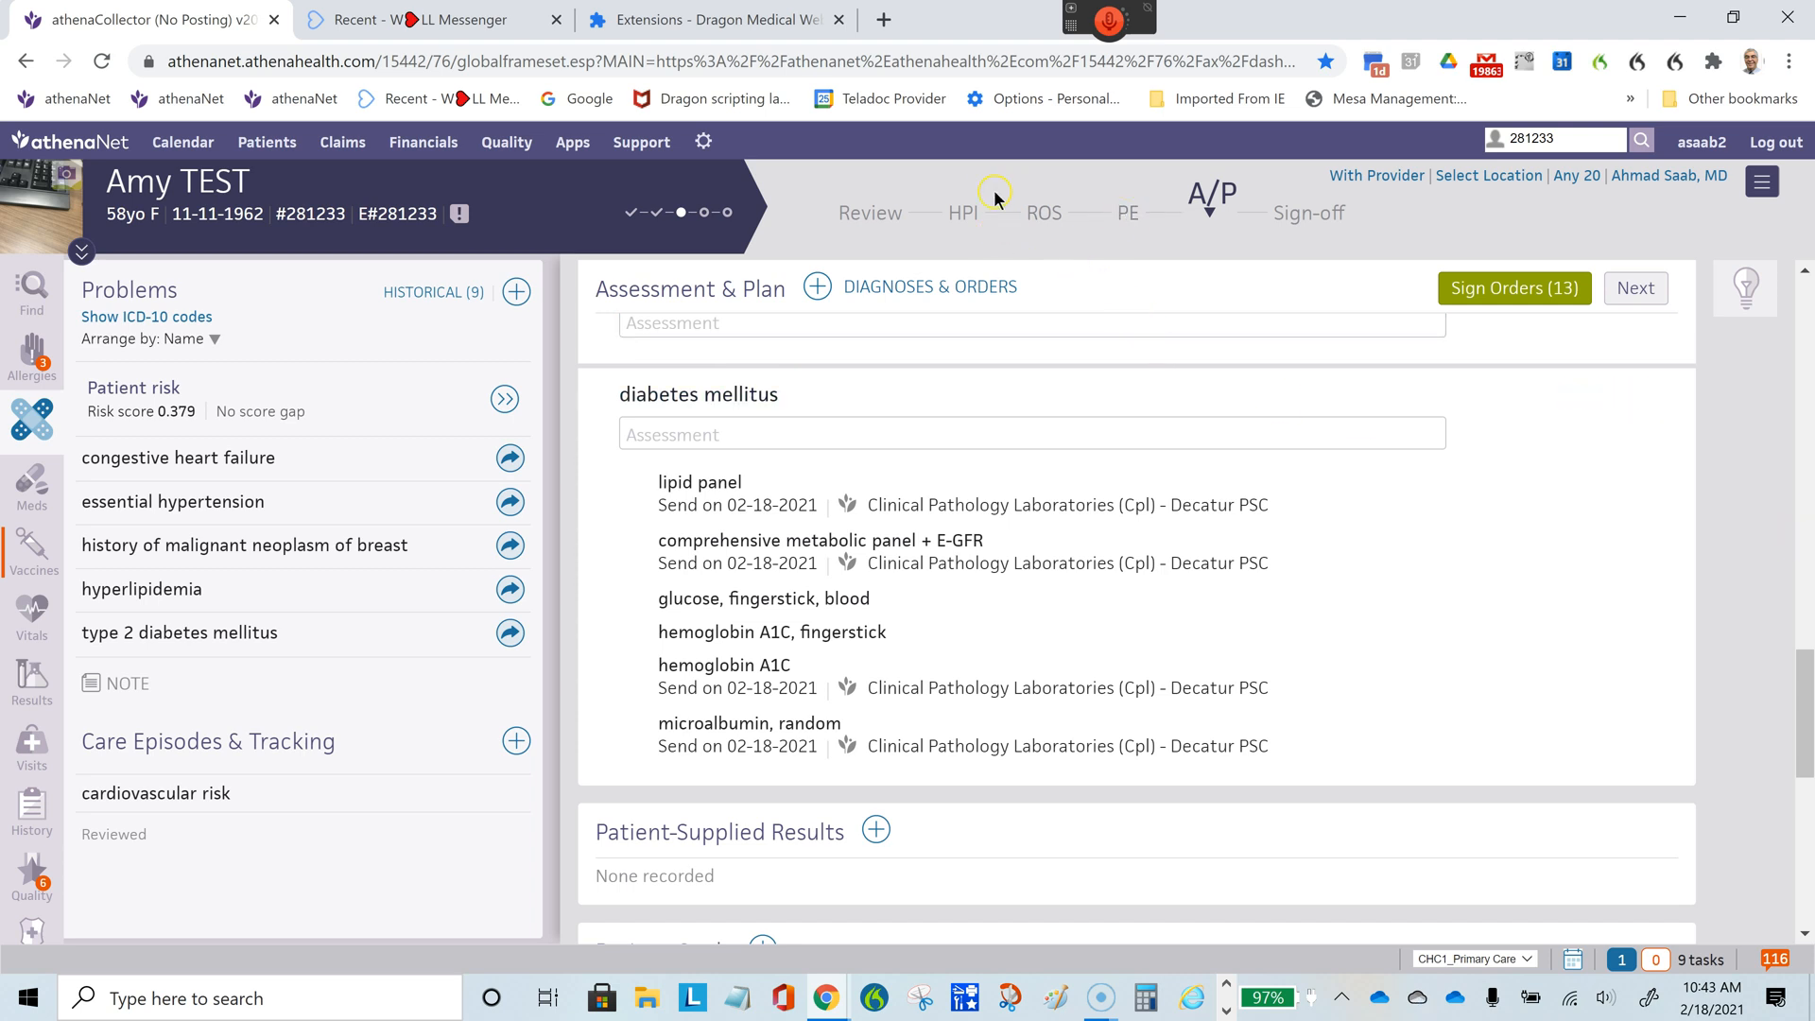
{"action": "left_click", "coordinate": [964, 214]}
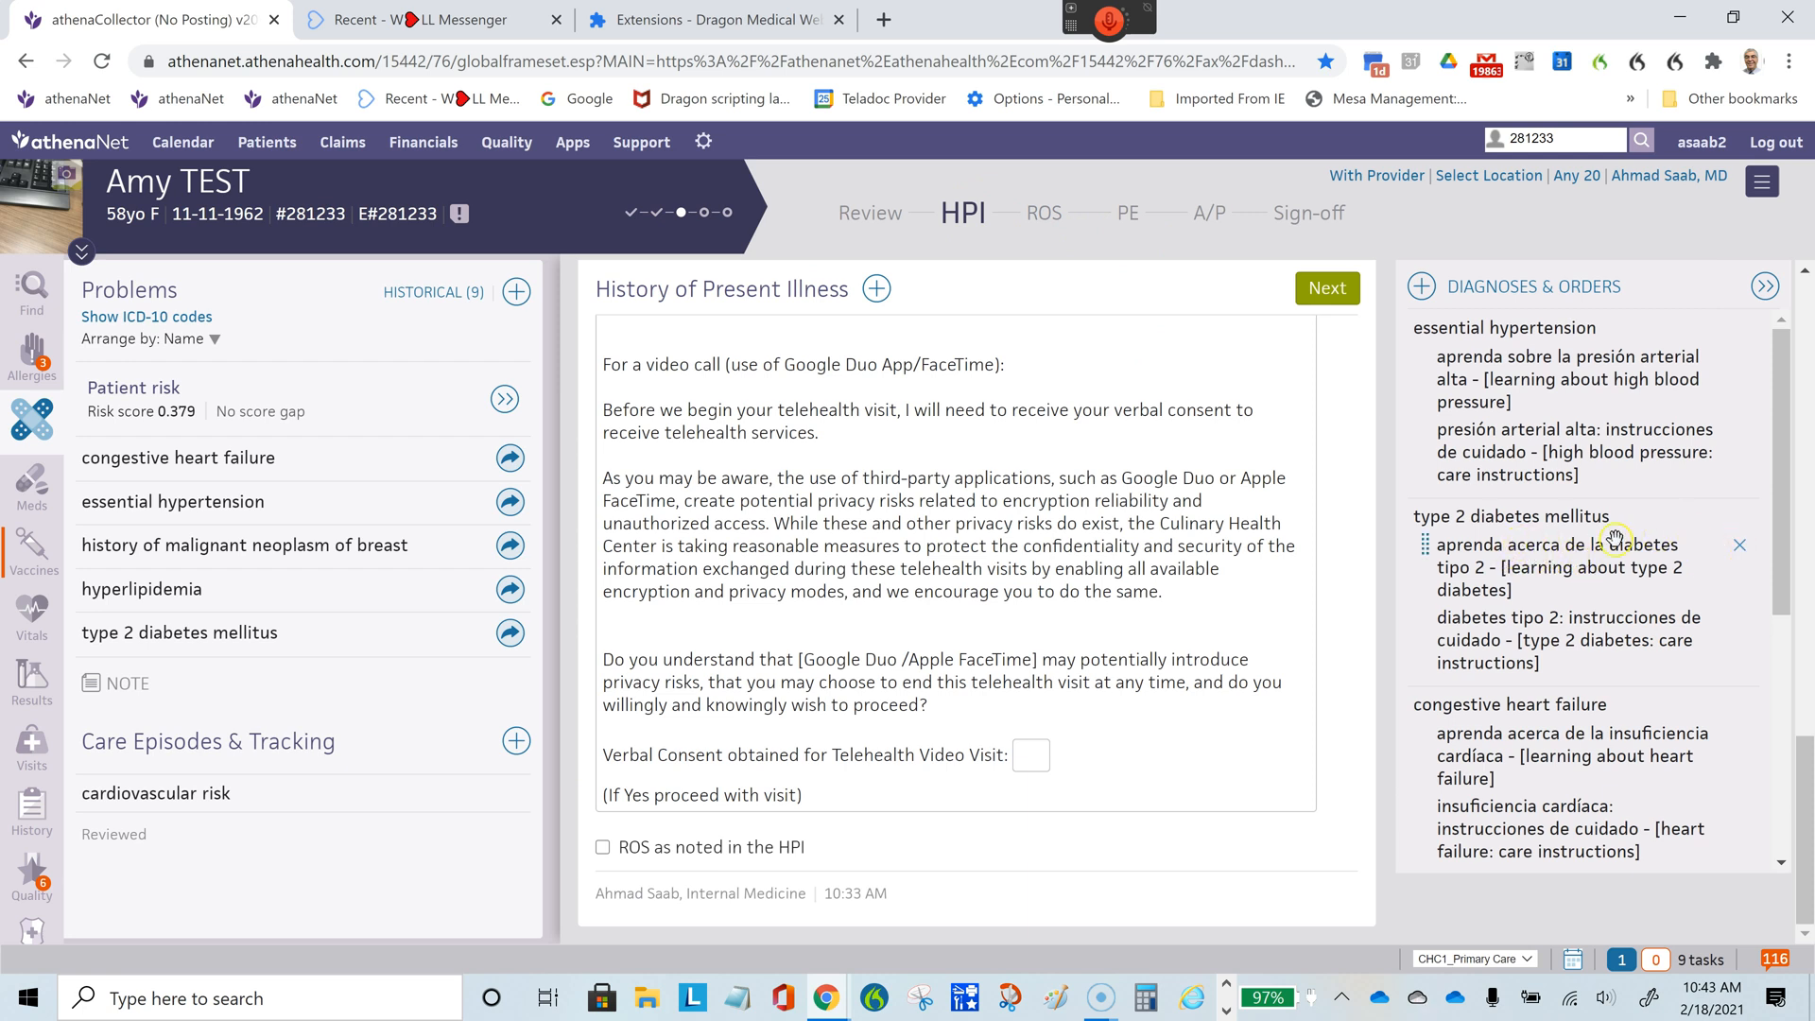
{"action": "left_click", "coordinate": [1740, 517]}
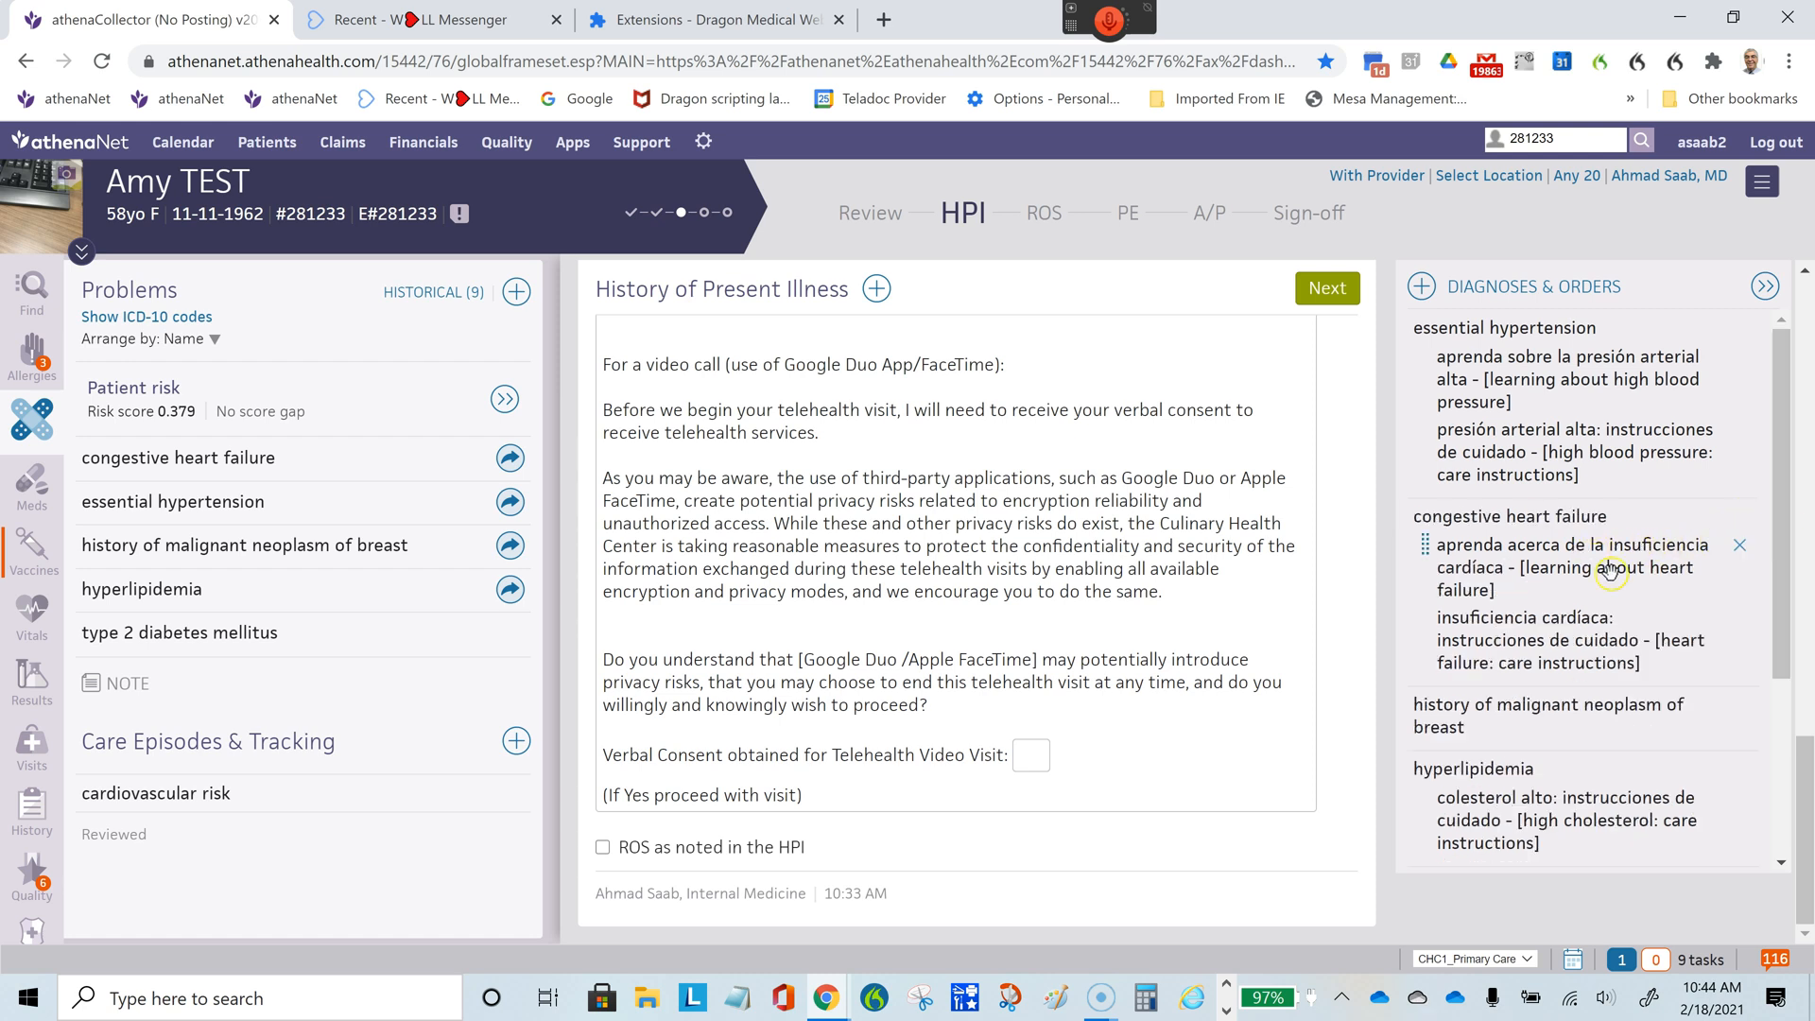
- Move diabetes mellitus with its lab orders directly below essential hypertension and check its place in the Assessment & Plan
{"action": "left_click_drag", "start_coordinate": [1784, 514], "coordinate": [1766, 766]}
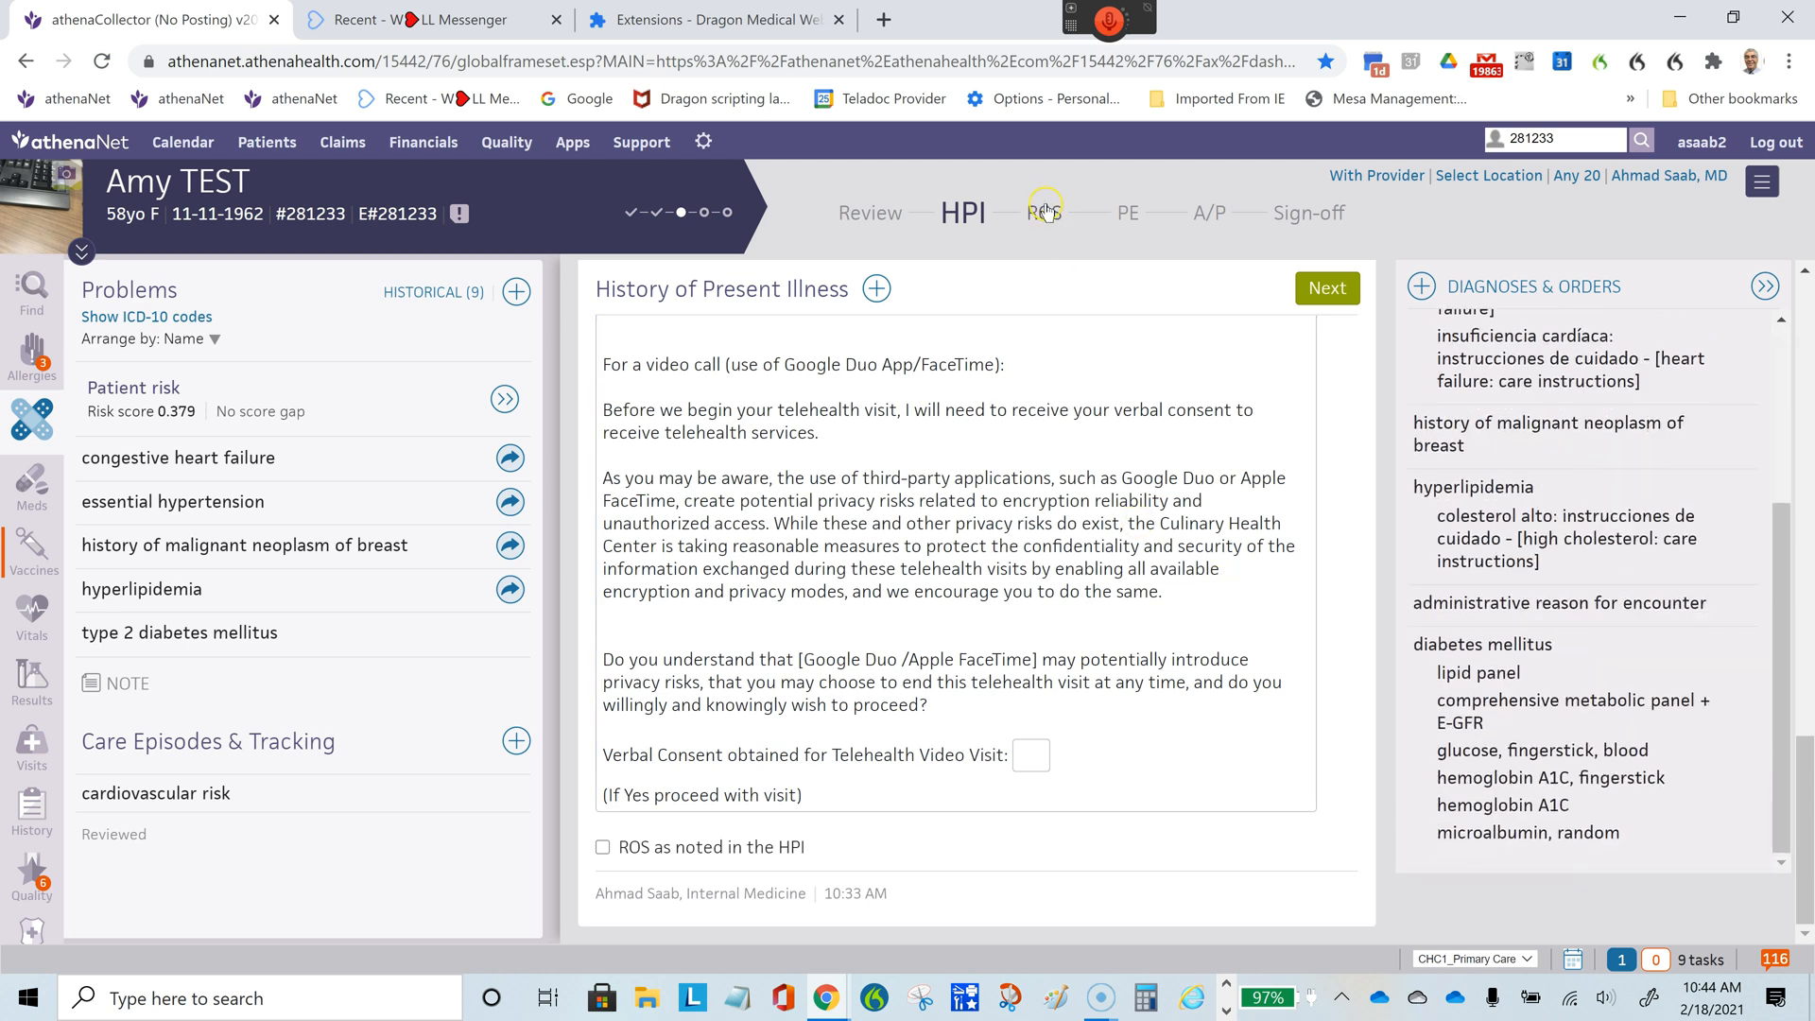
{"action": "left_click_drag", "start_coordinate": [1470, 647], "coordinate": [1411, 511]}
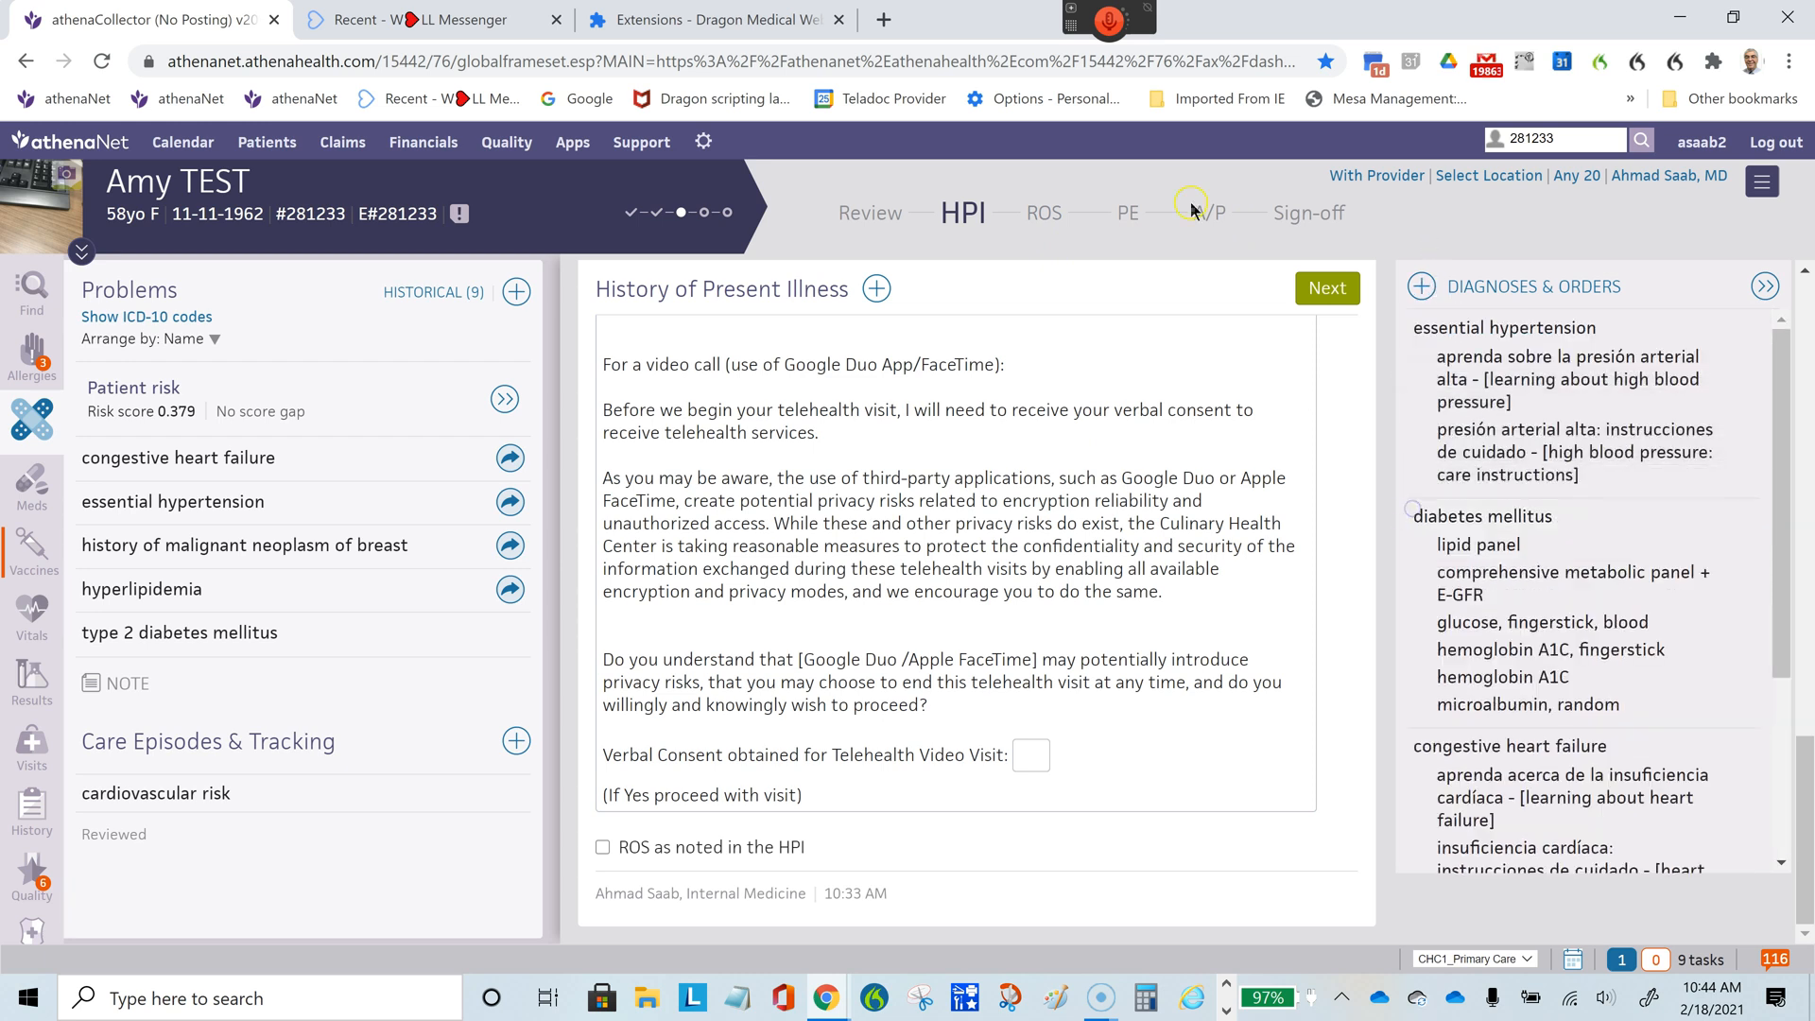
{"action": "left_click", "coordinate": [1210, 215]}
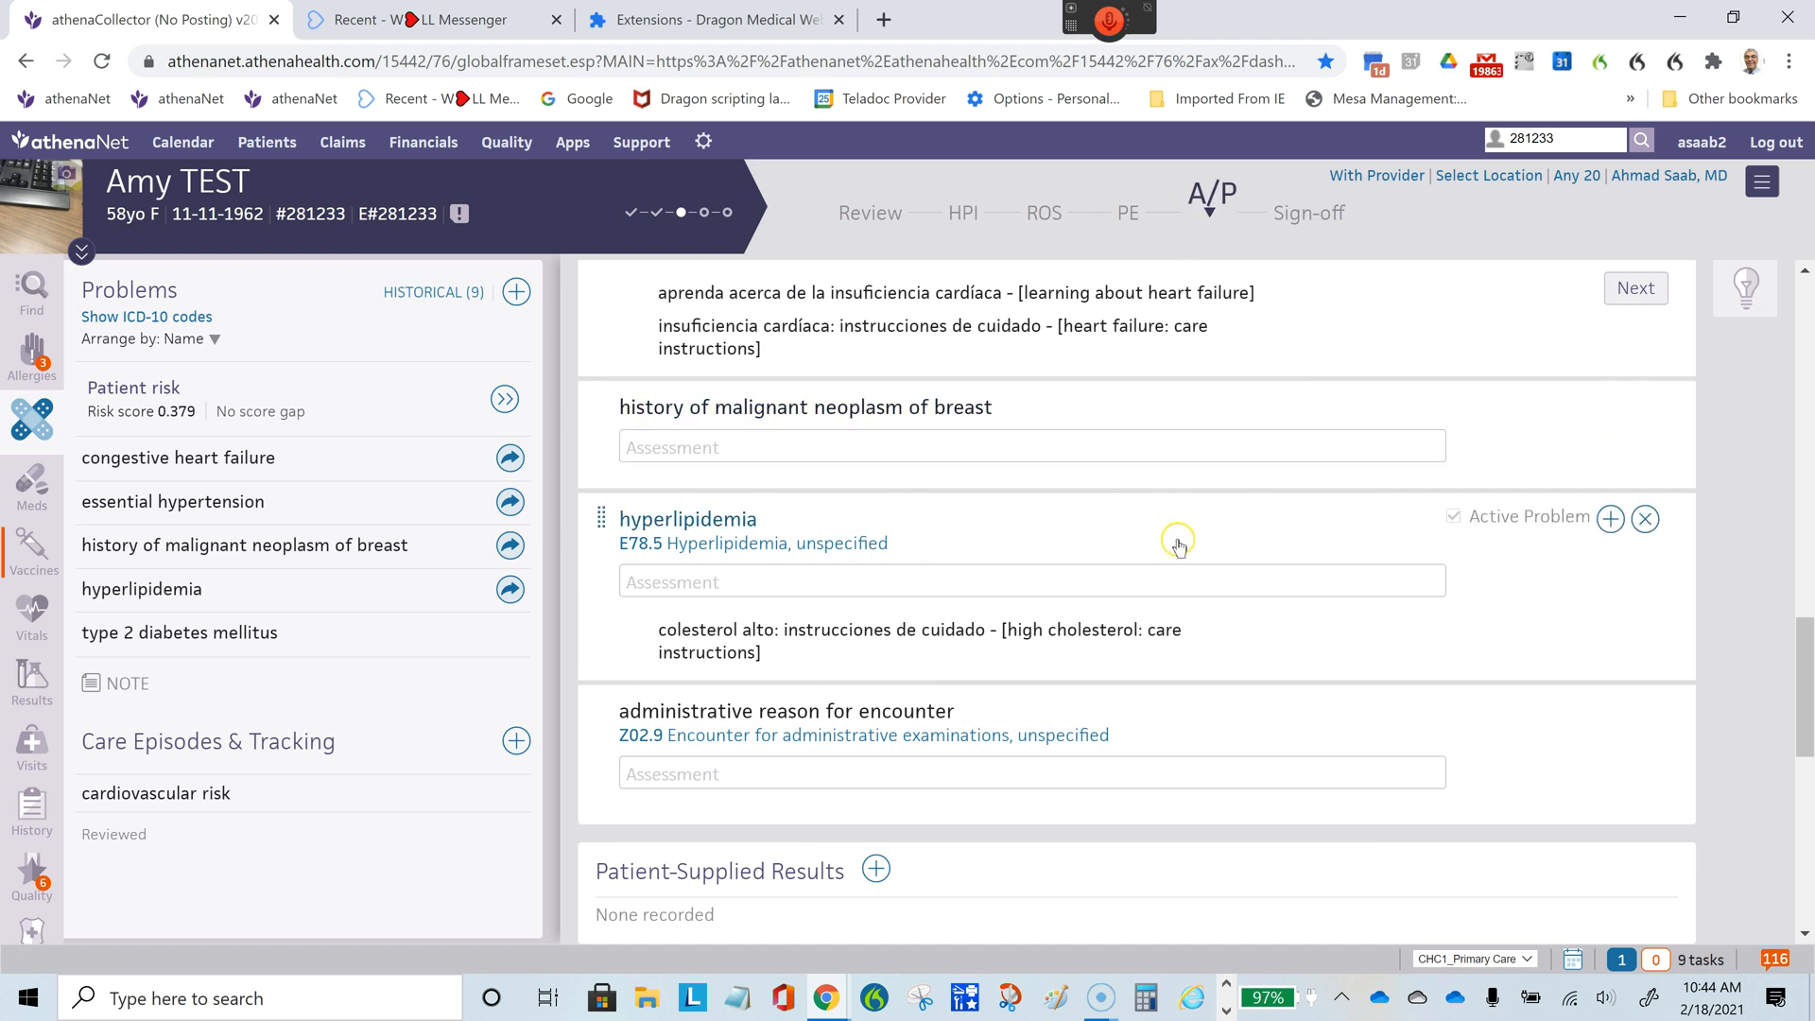
{"action": "left_click_drag", "start_coordinate": [1806, 718], "coordinate": [1767, 553]}
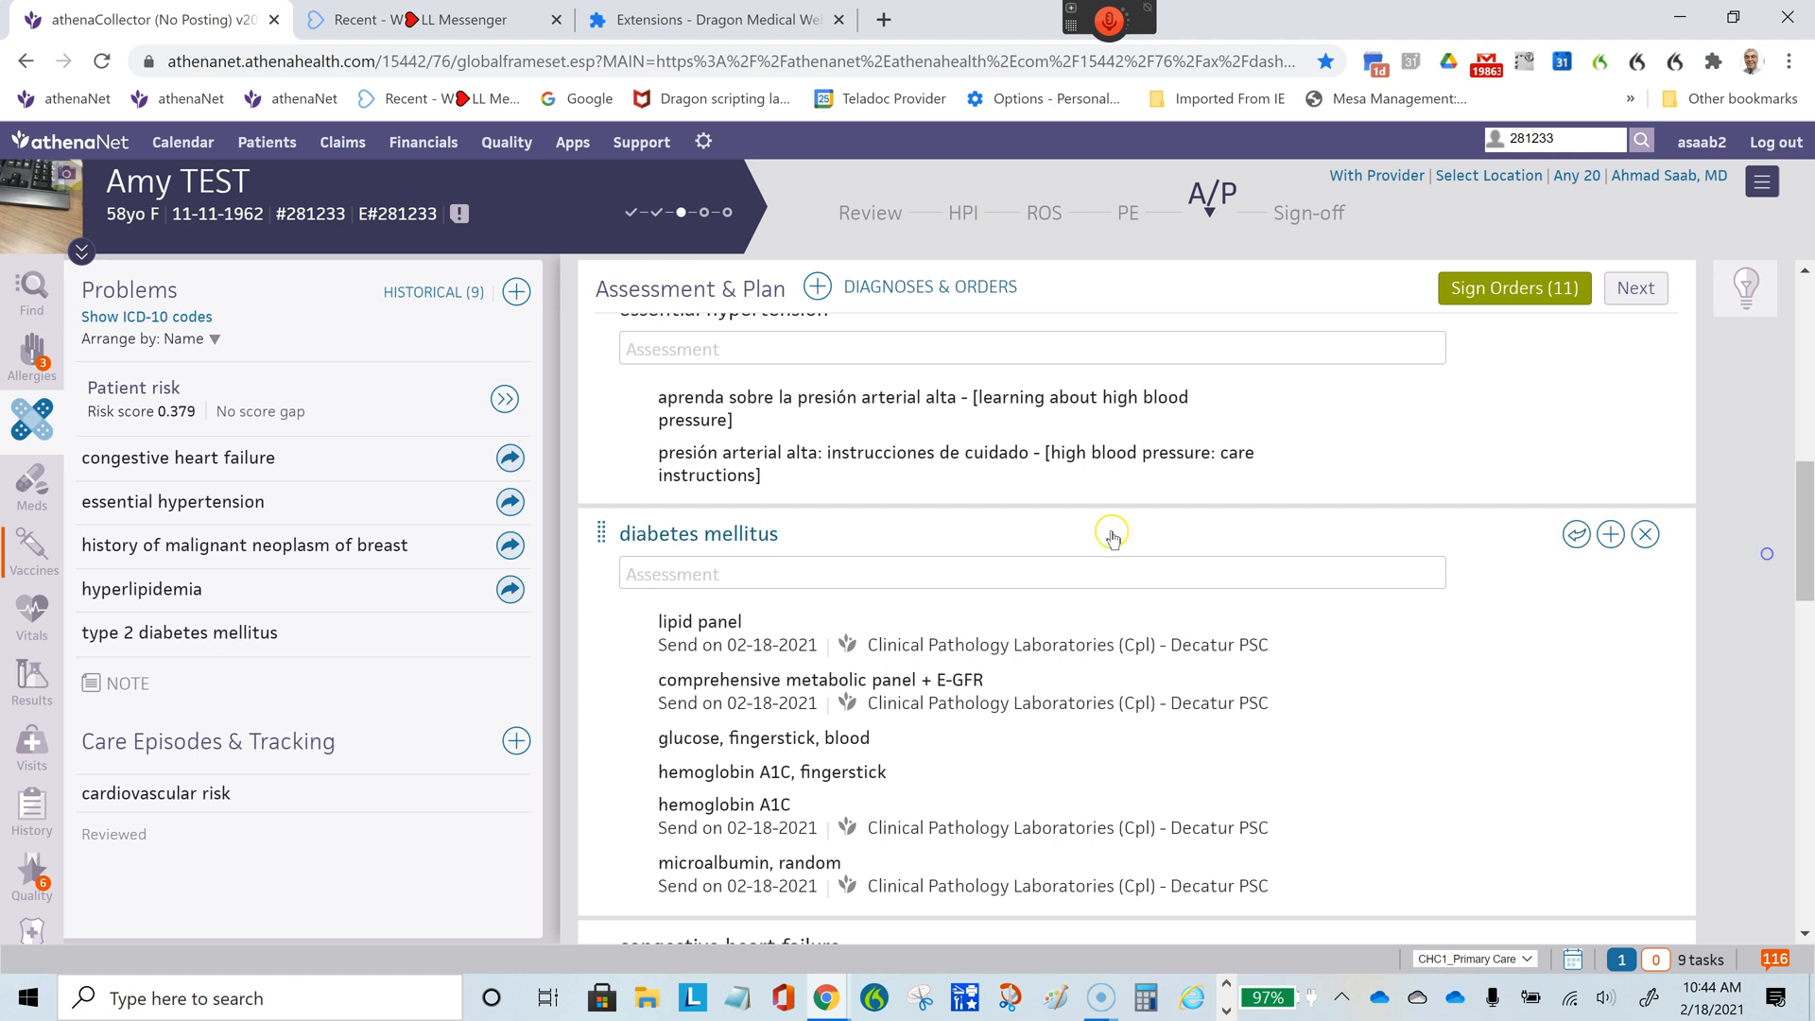
- Remove code E11.9 from the diabetes mellitus diagnosis and open its ICD-10 code choices
{"action": "left_click", "coordinate": [693, 533]}
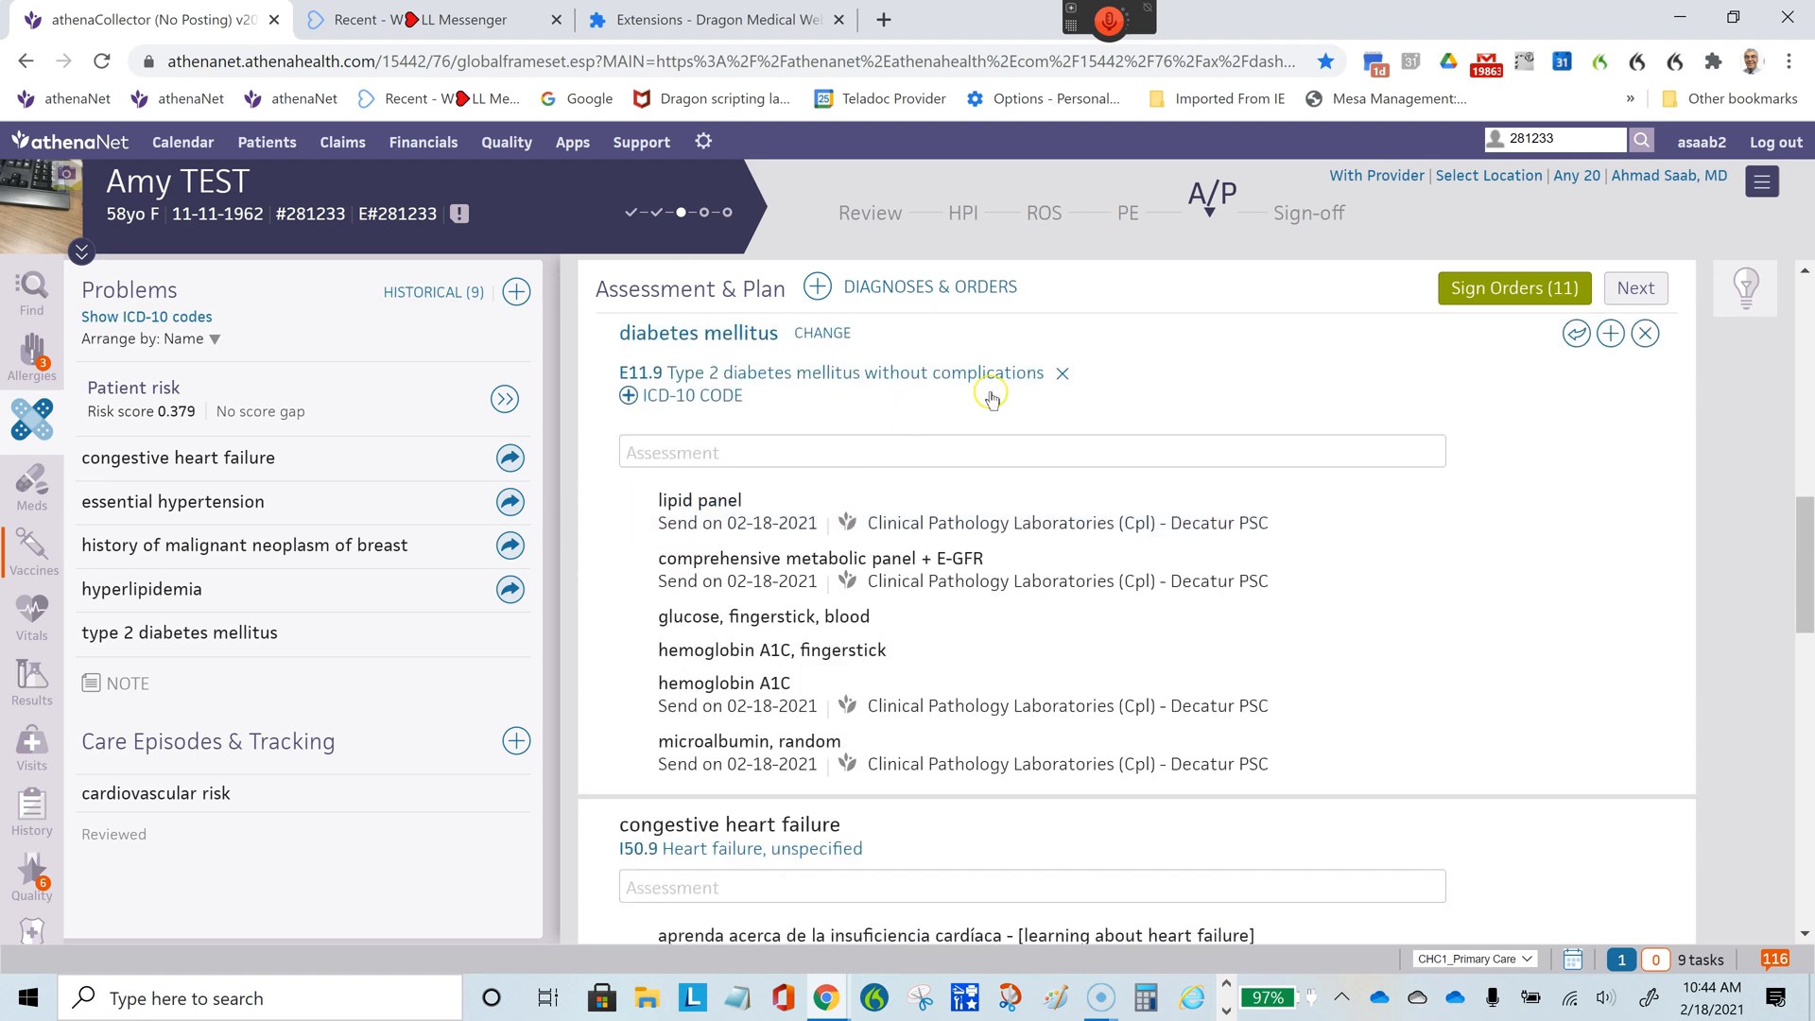
{"action": "left_click", "coordinate": [1062, 376]}
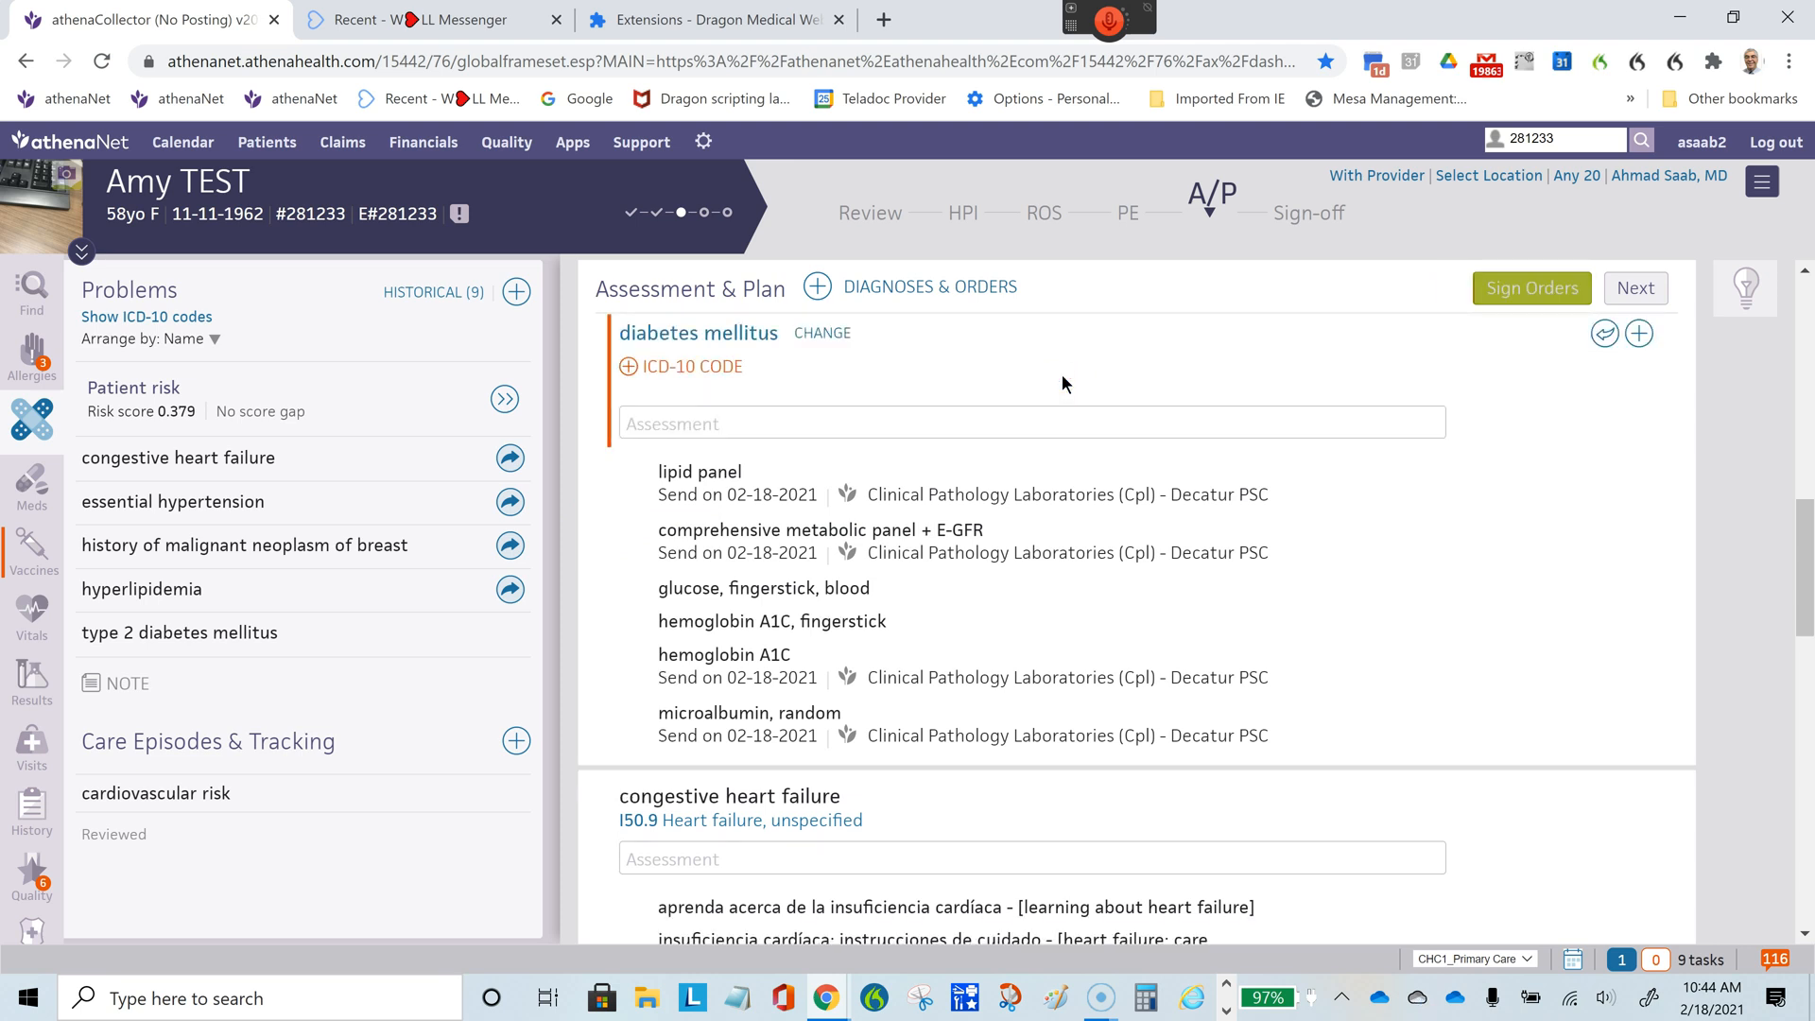
{"action": "left_click", "coordinate": [697, 367]}
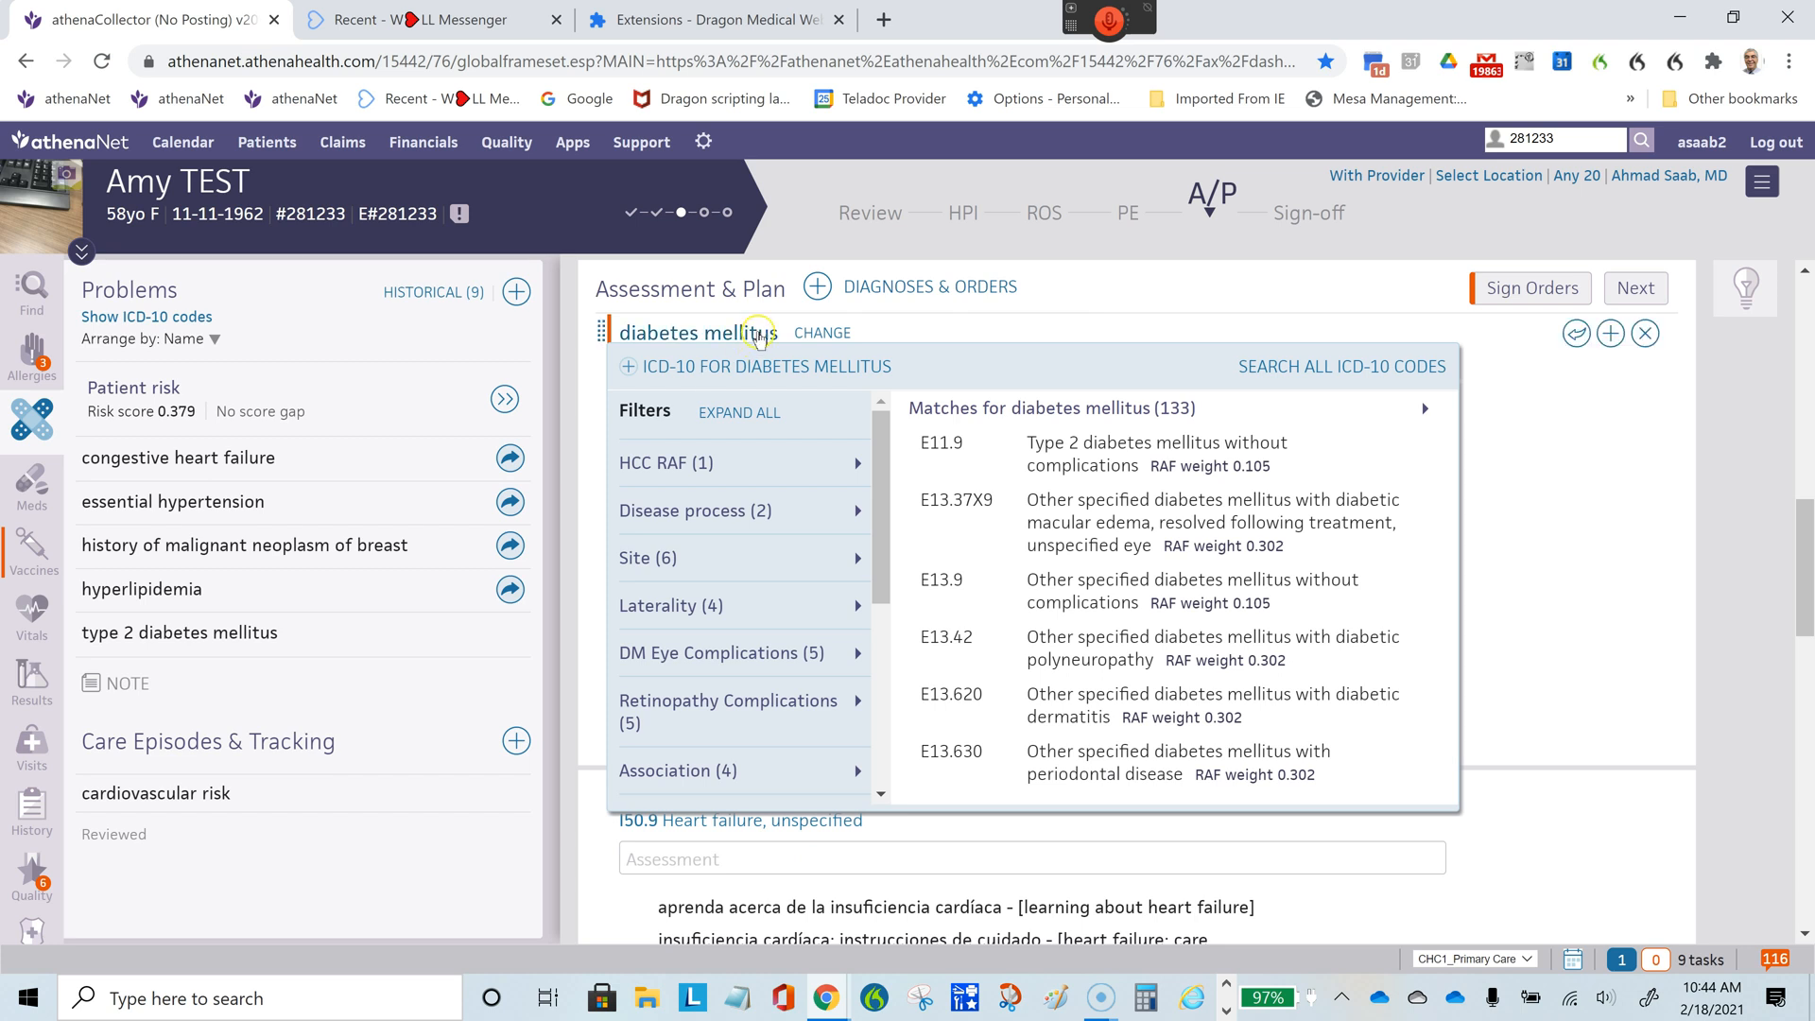
{"action": "left_click", "coordinate": [761, 369]}
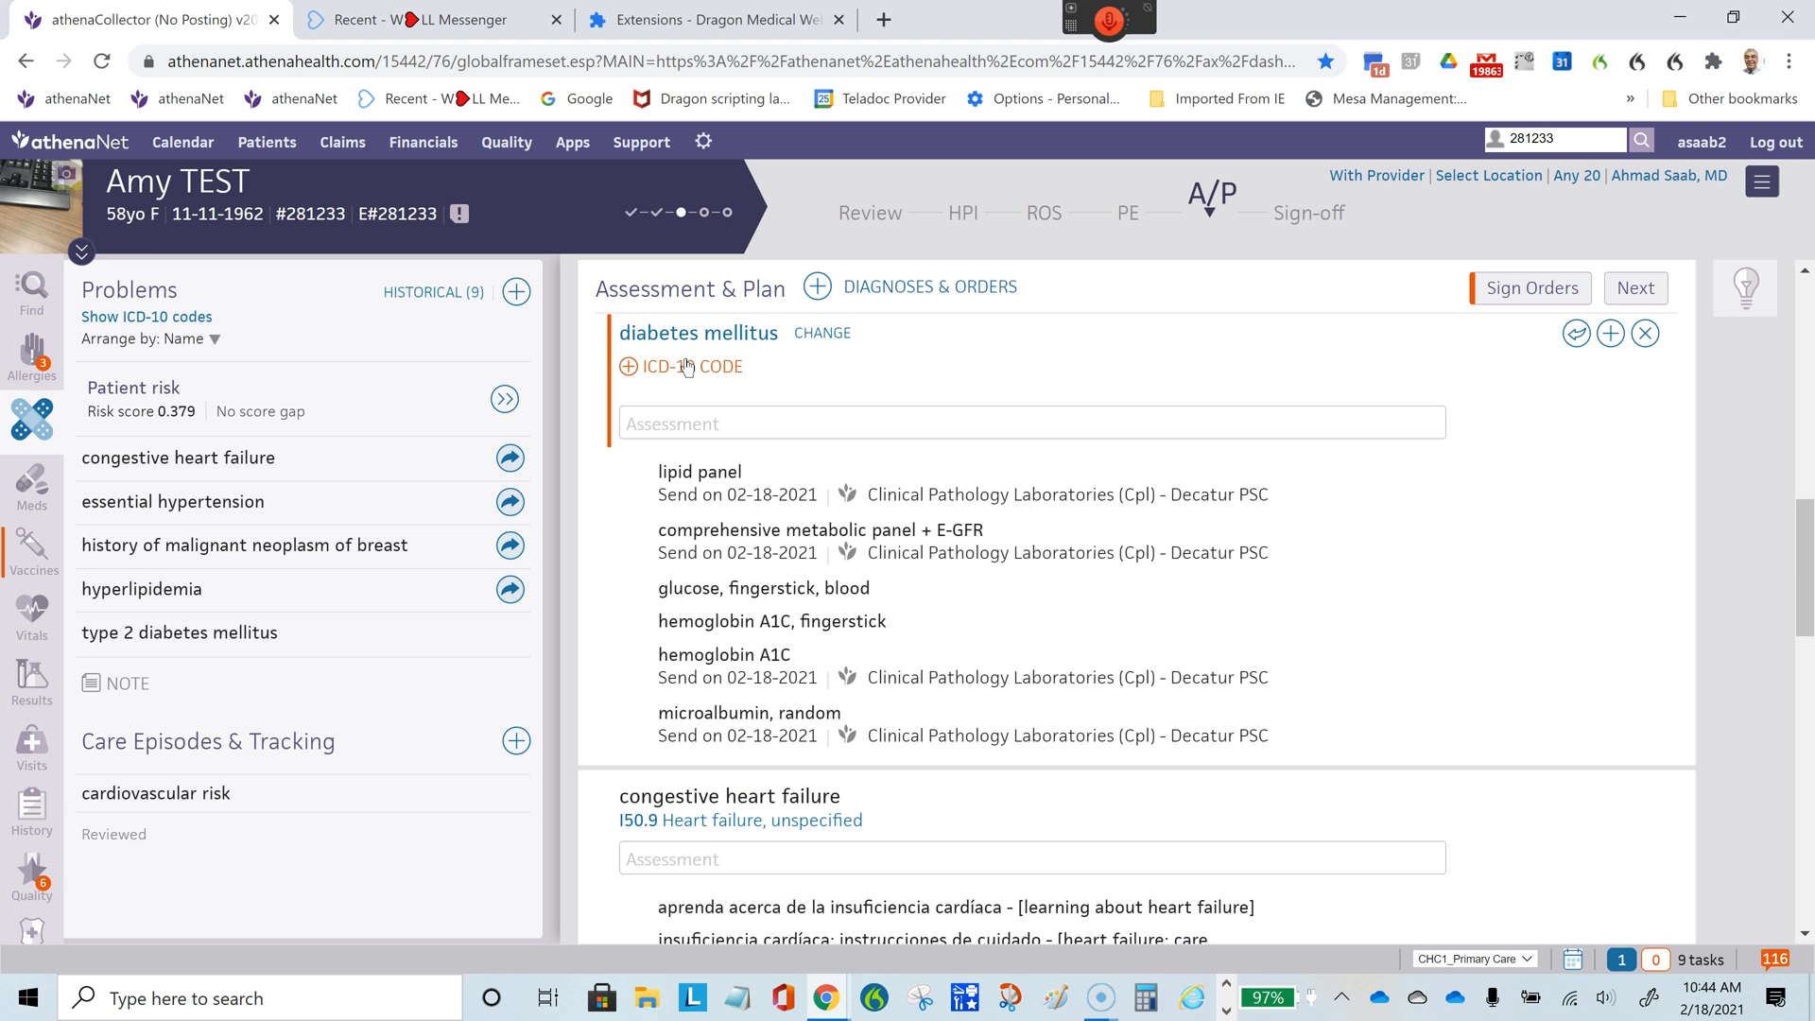
{"action": "left_click", "coordinate": [687, 367]}
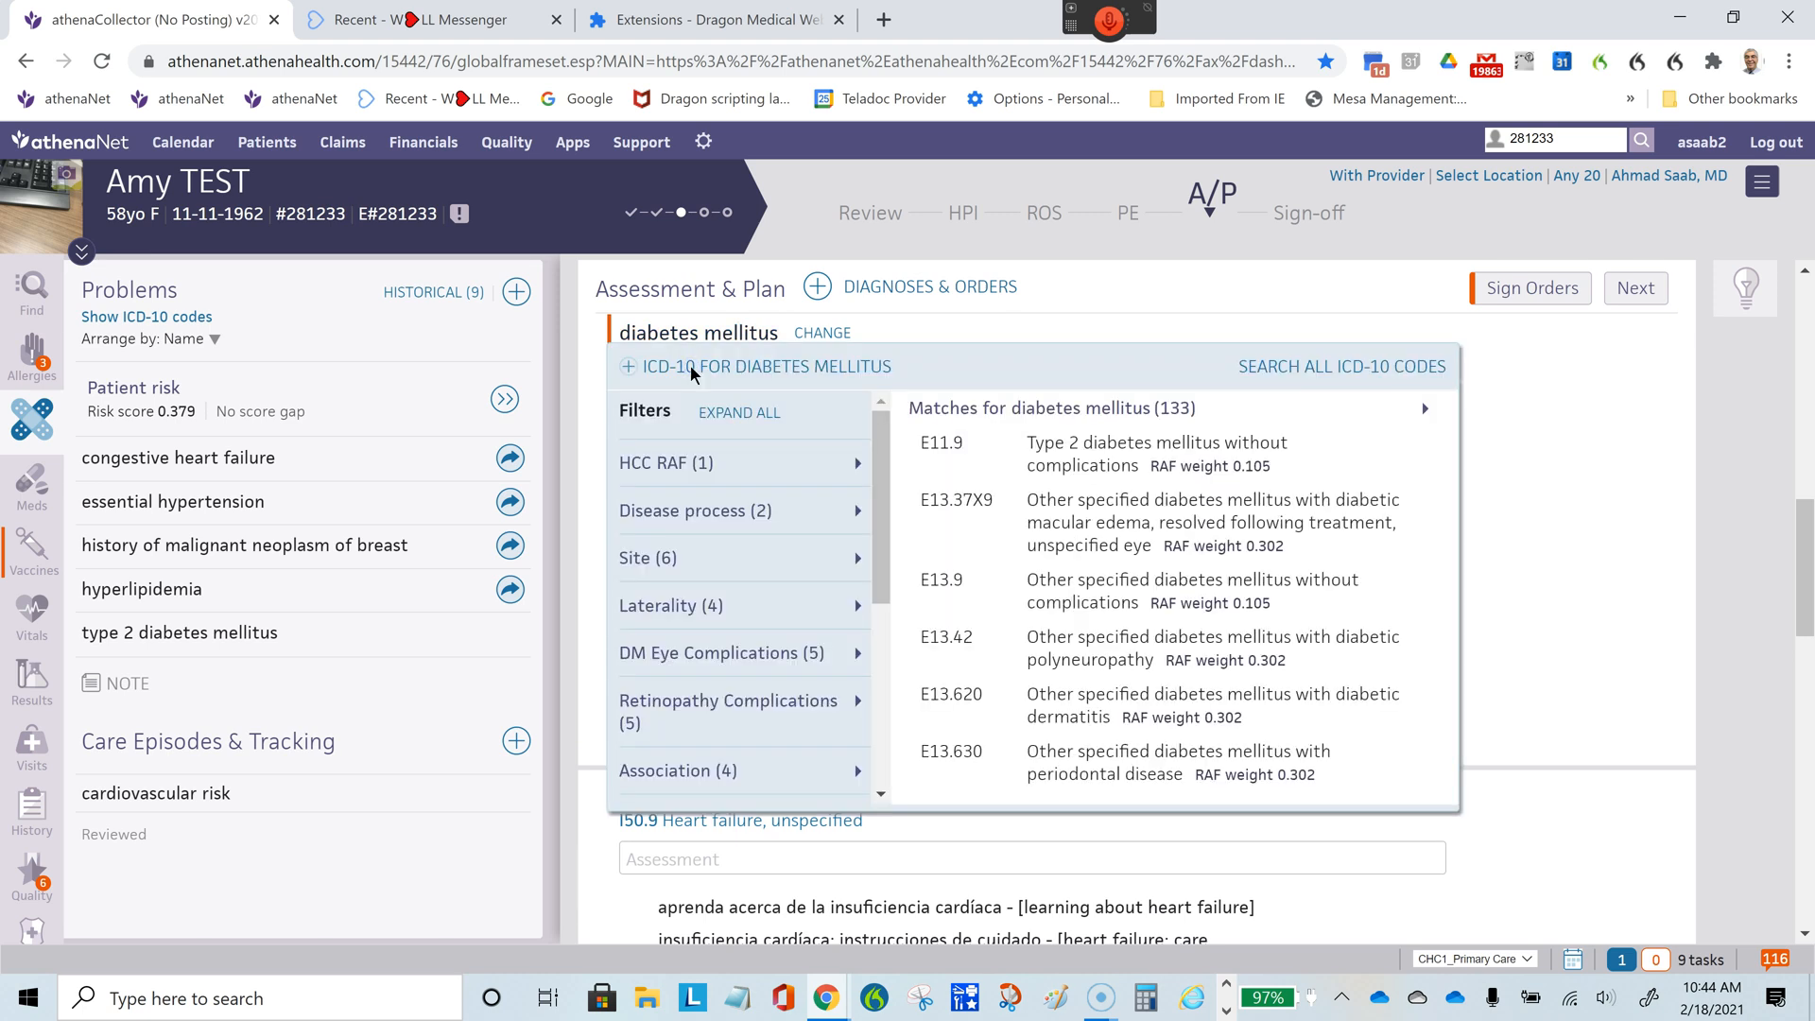
- Search all ICD-10 codes for "dia kid 3" and assign E11.22, Type 2 diabetes mellitus with diabetic chronic kidney disease, to diabetes mellitus
{"action": "left_click", "coordinate": [1291, 368]}
{"action": "left_click", "coordinate": [1186, 400]}
{"action": "type", "text": "dia"}
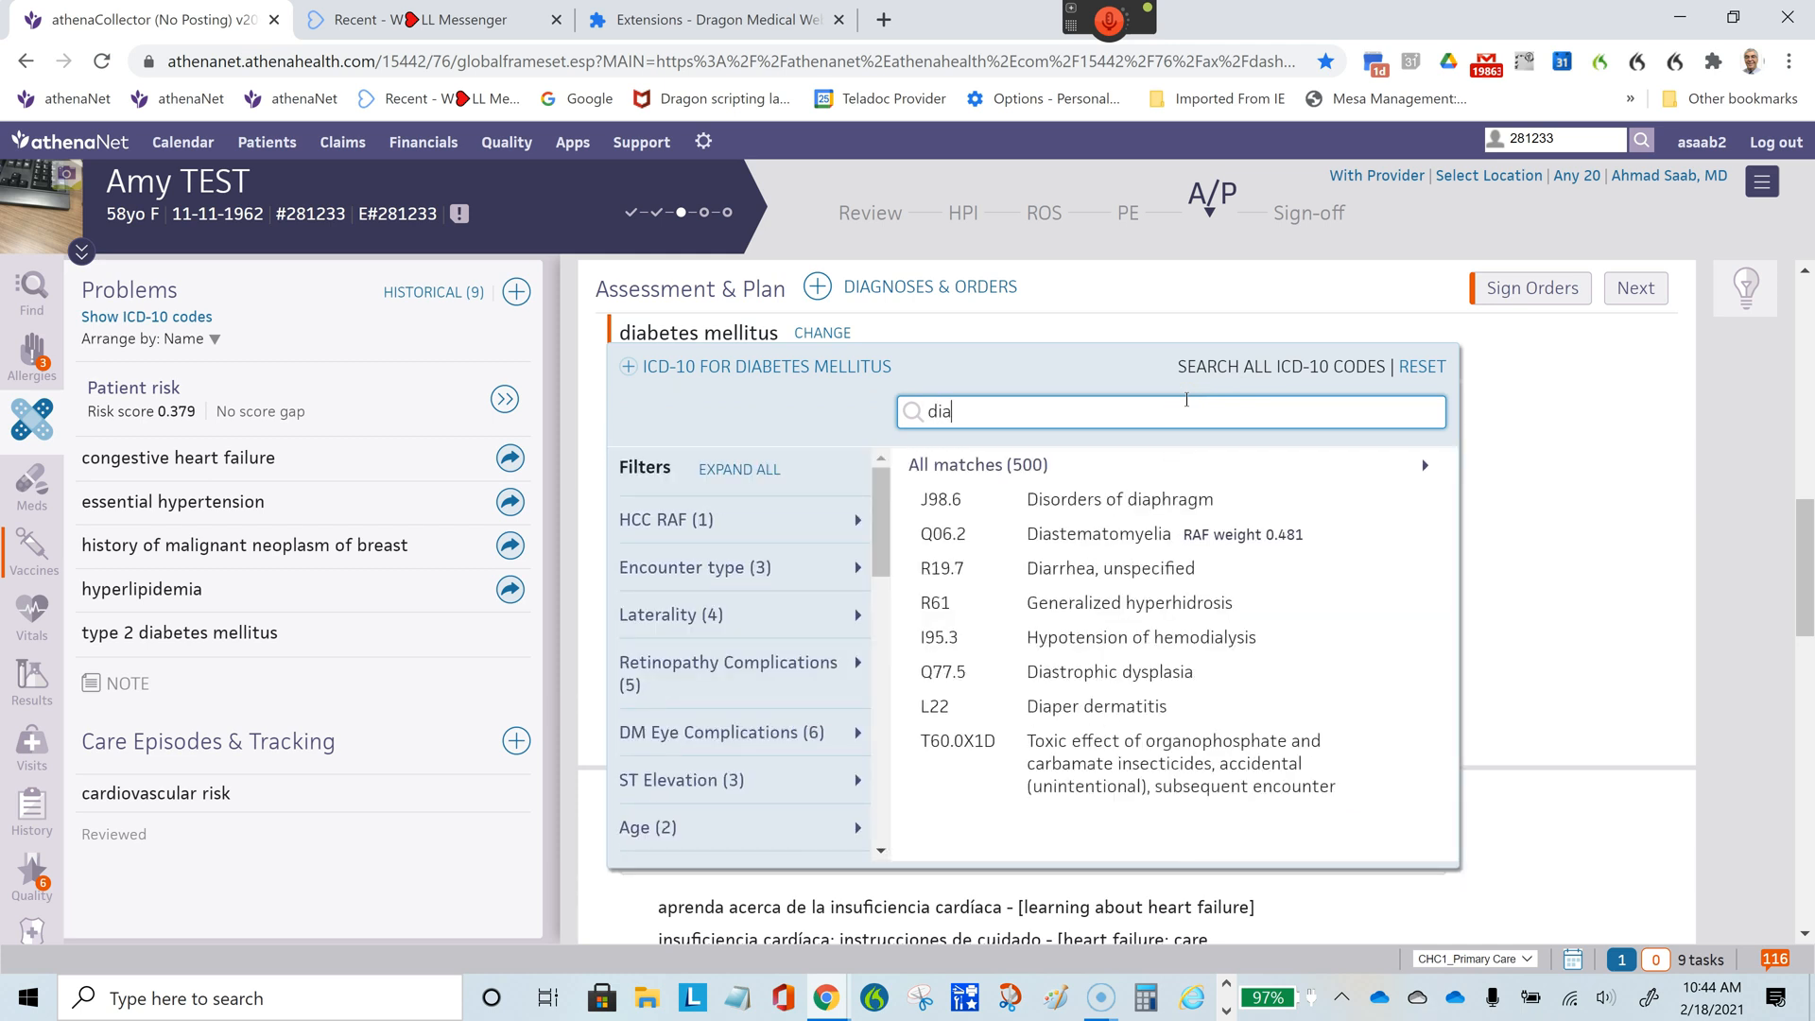
{"action": "type", "text": " kid"}
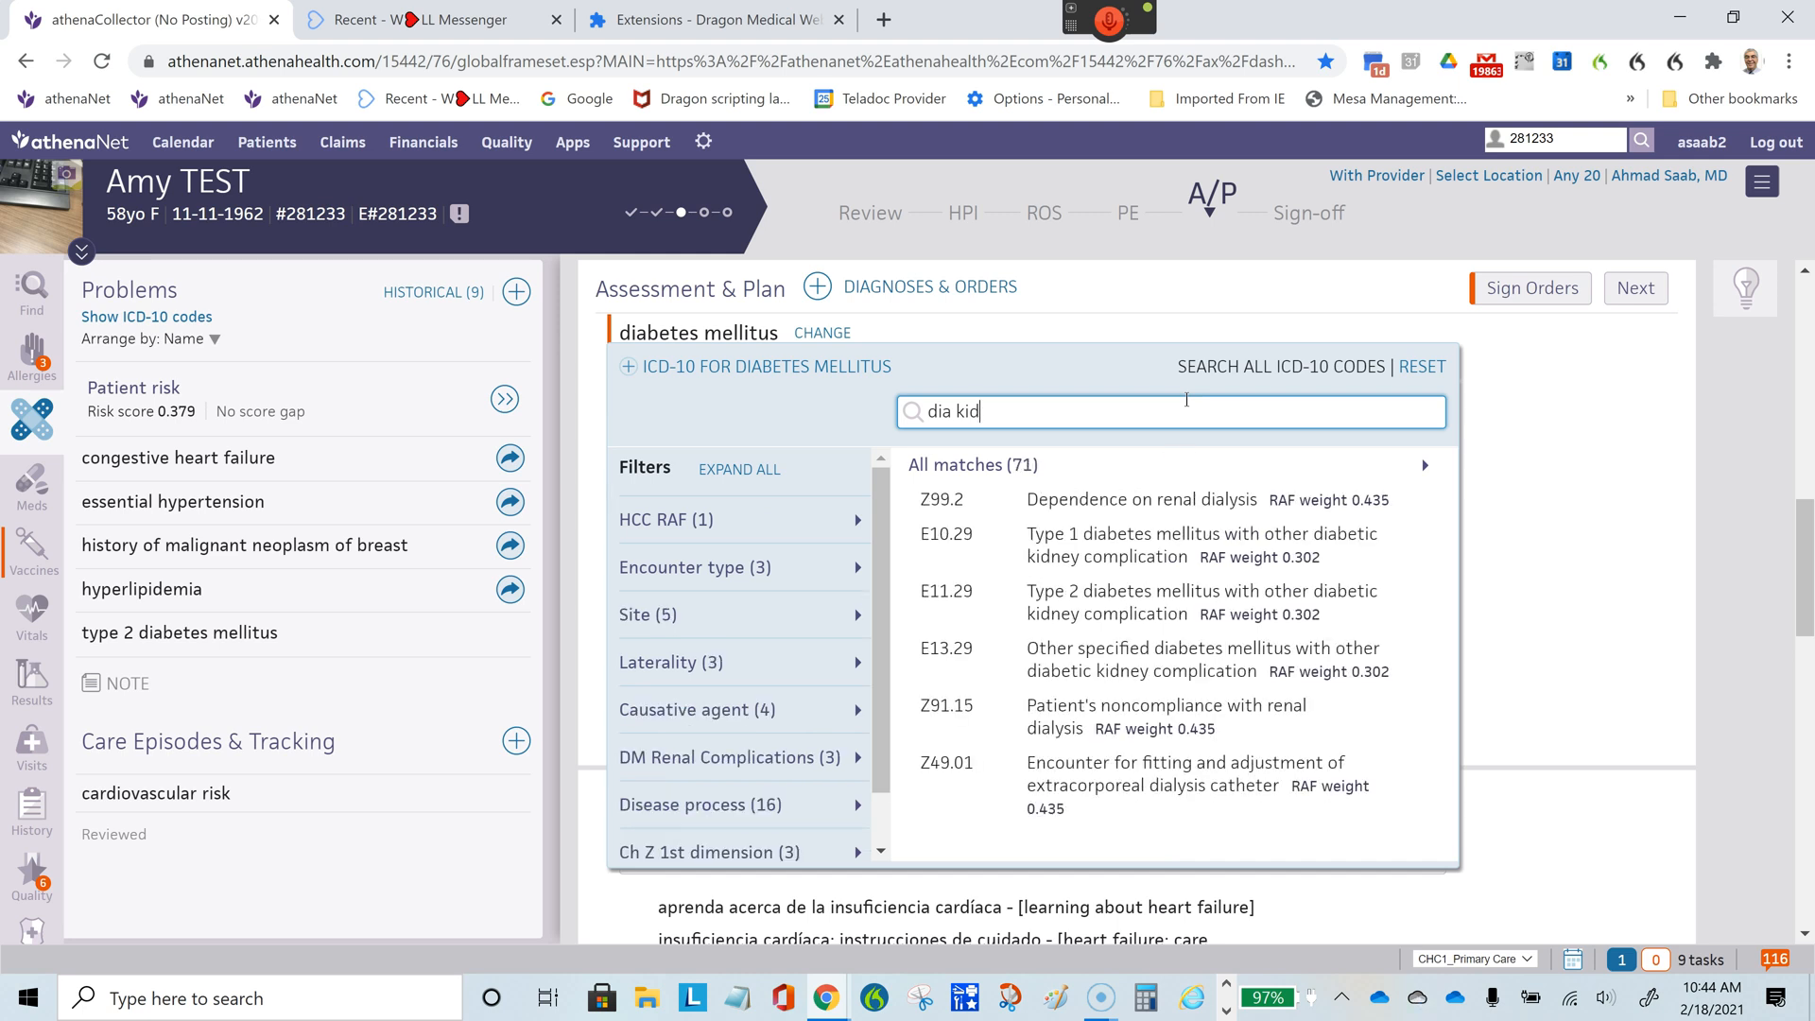
{"action": "type", "text": " 3"}
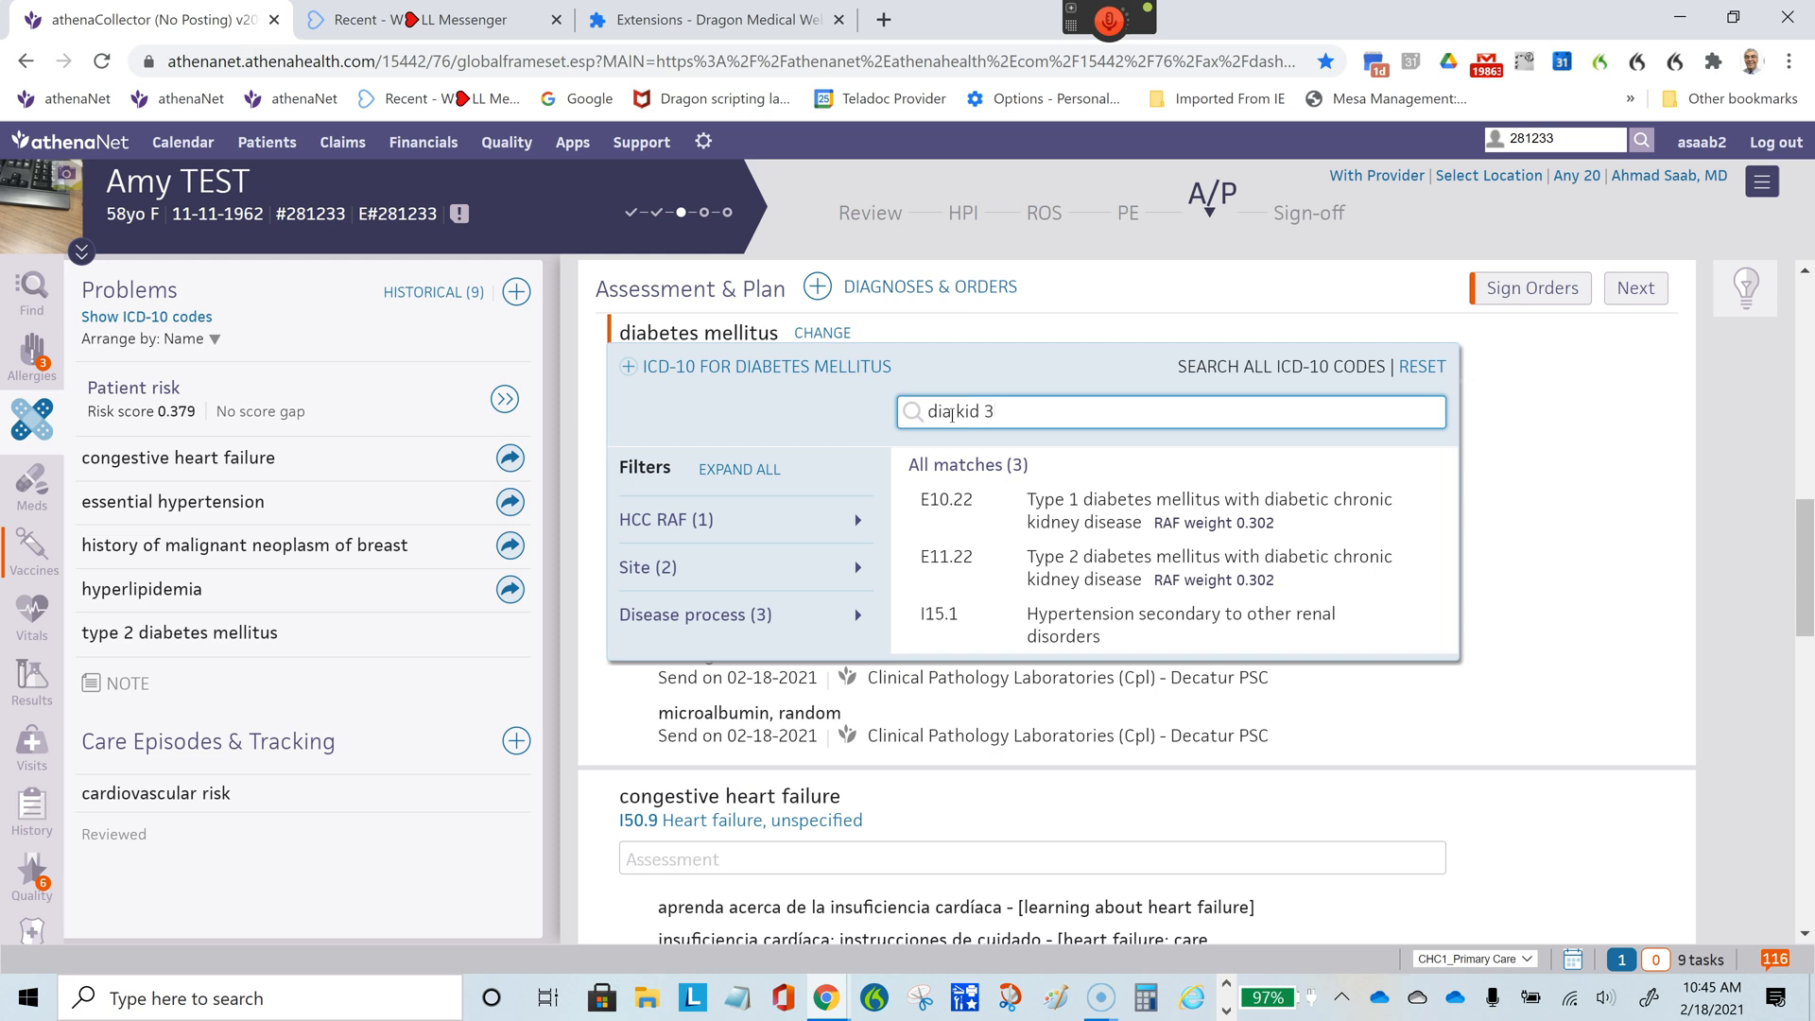
{"action": "left_click", "coordinate": [1090, 567]}
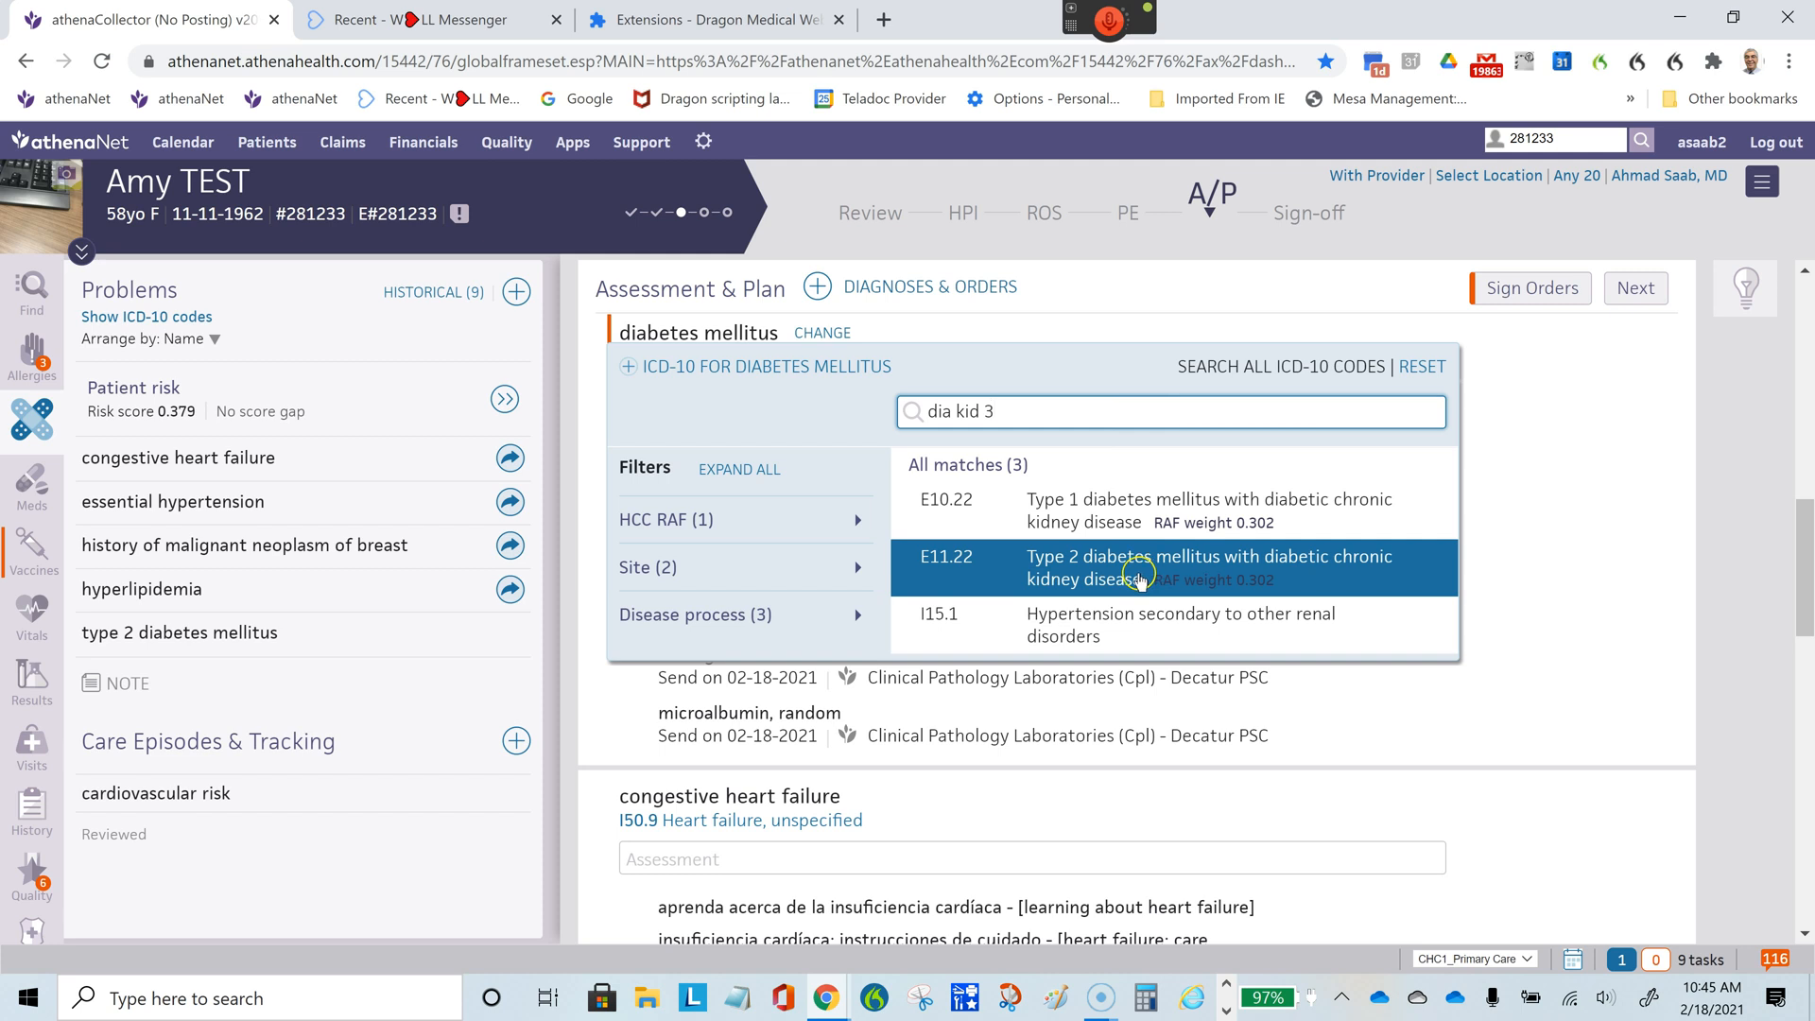
{"action": "left_click", "coordinate": [1094, 567]}
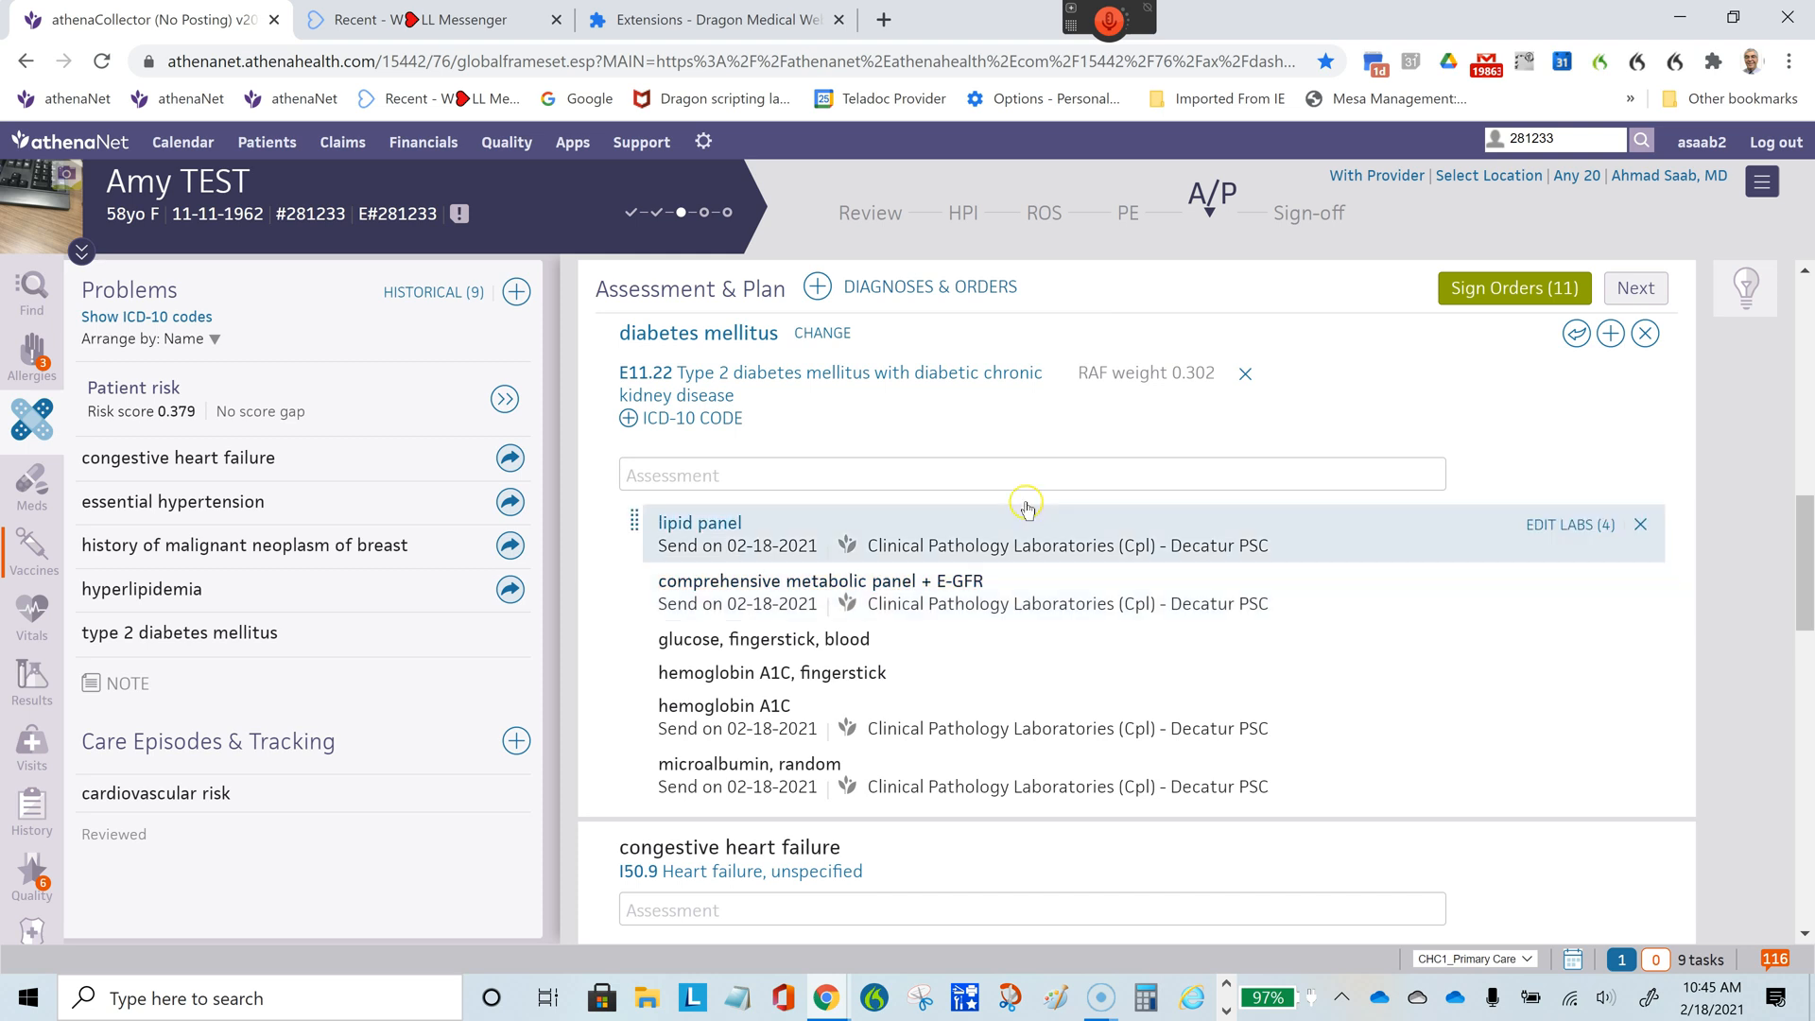
- Find the diagnosis chronic kidney disease stage 3 with the search text "kid 3" and add it to the Assessment & Plan
{"action": "left_click", "coordinate": [816, 287]}
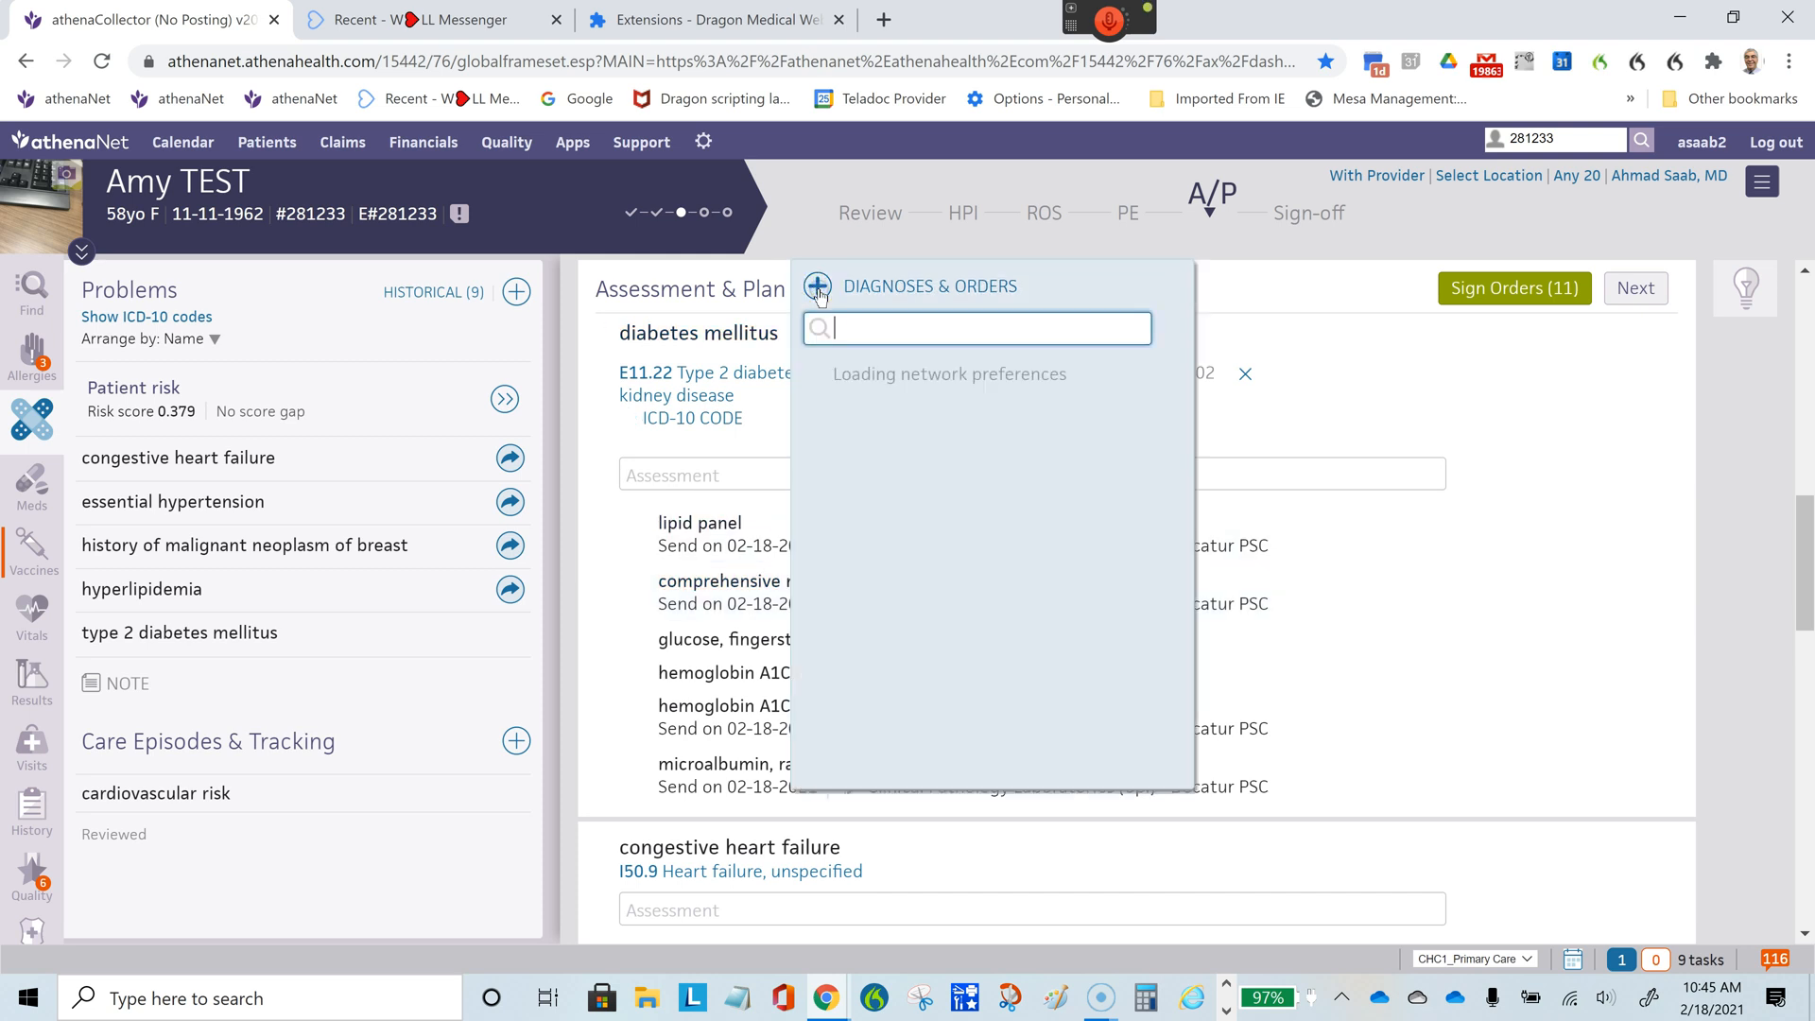
{"action": "type", "text": "k"}
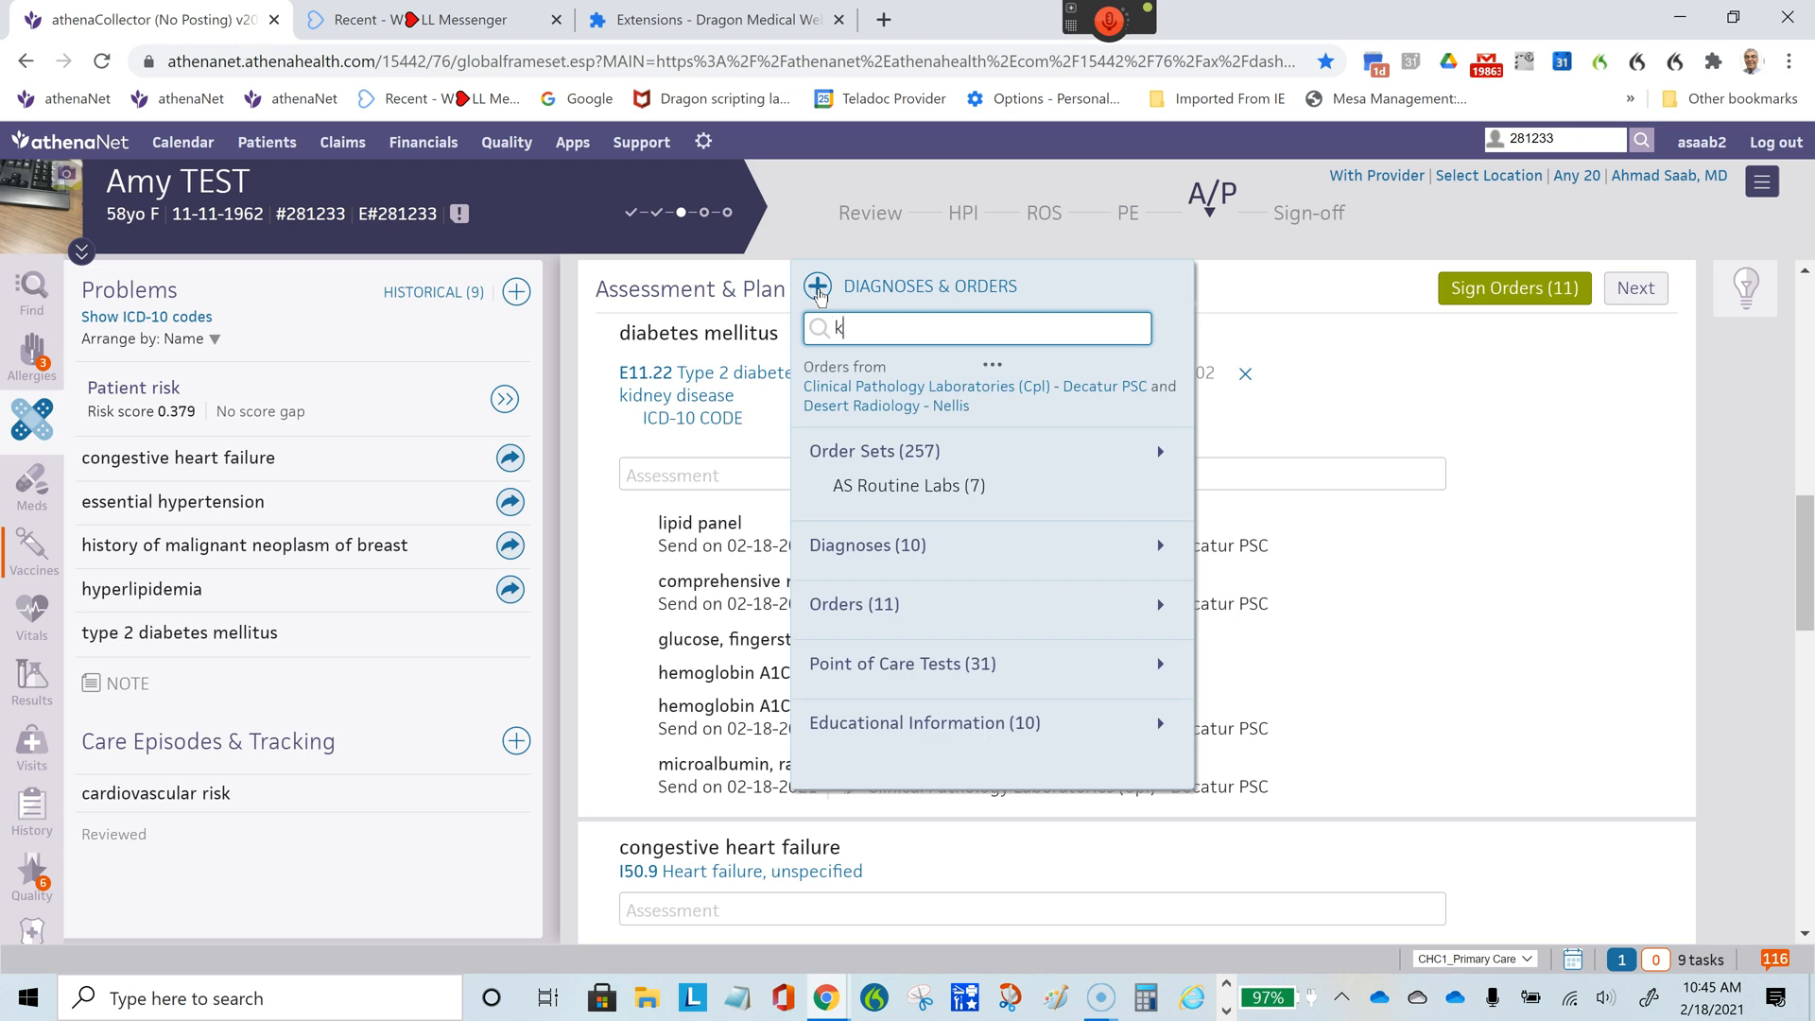
{"action": "type", "text": "id 3"}
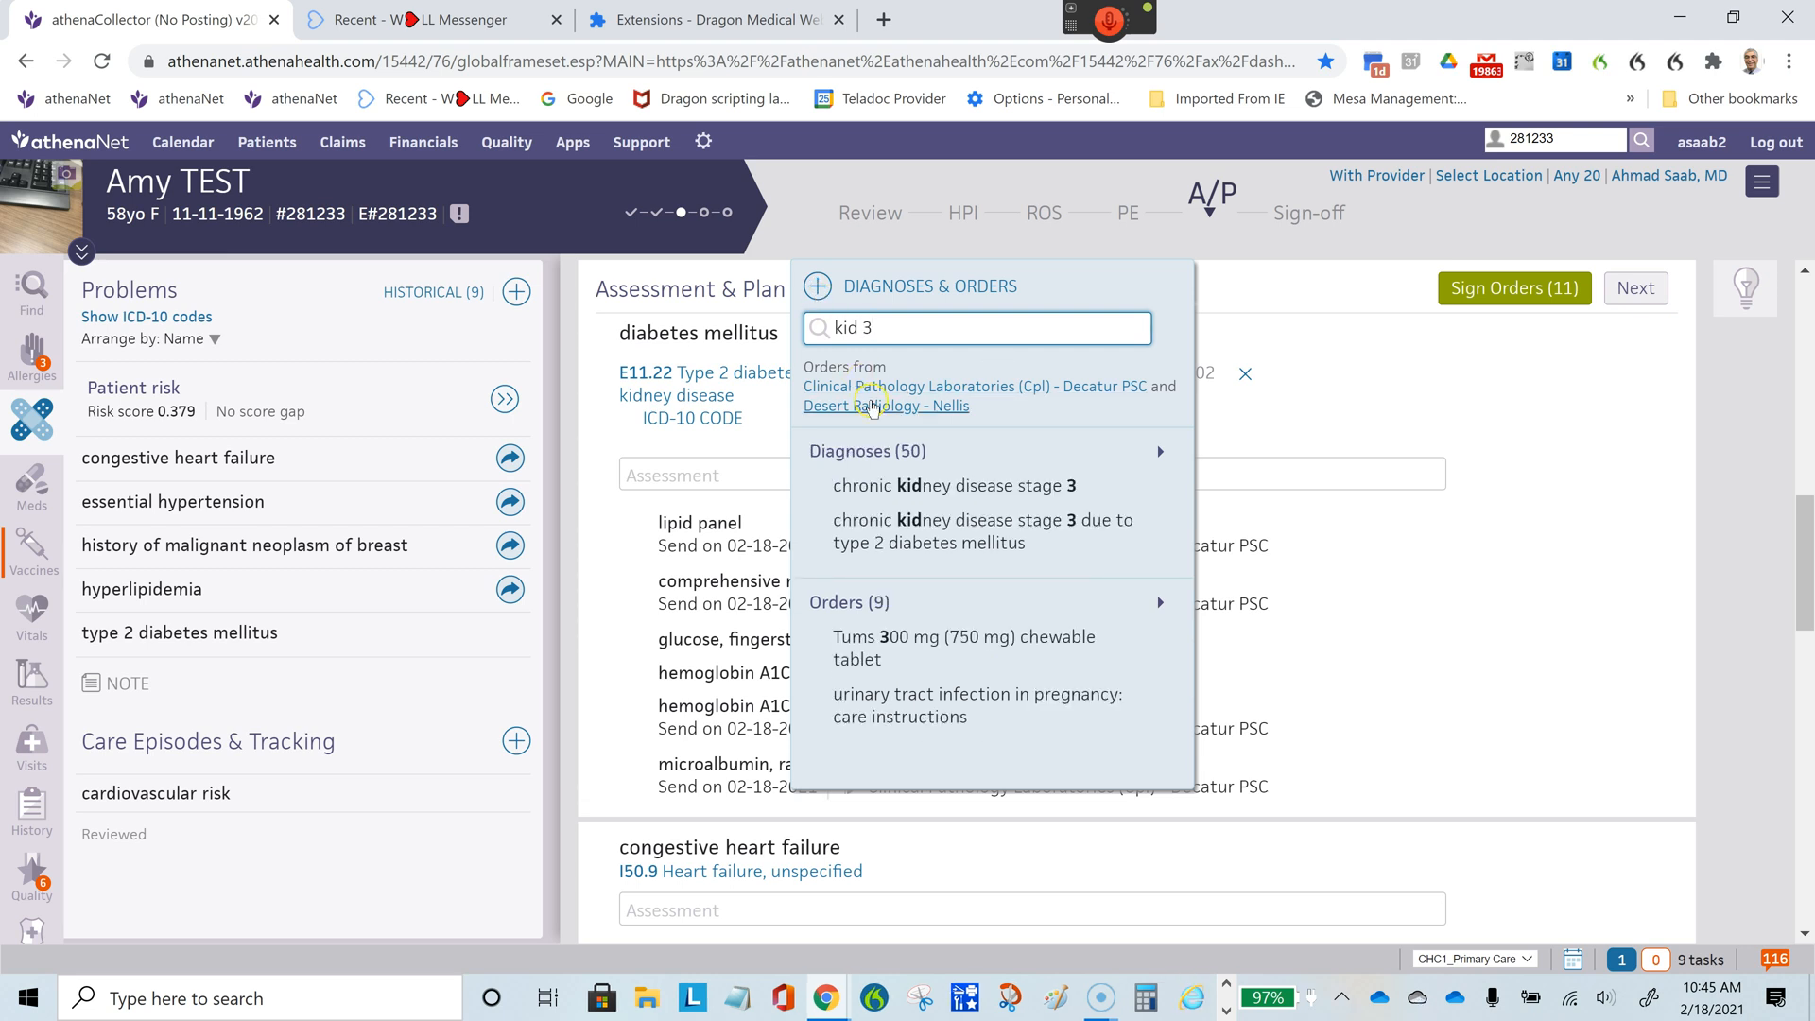
{"action": "left_click", "coordinate": [932, 489]}
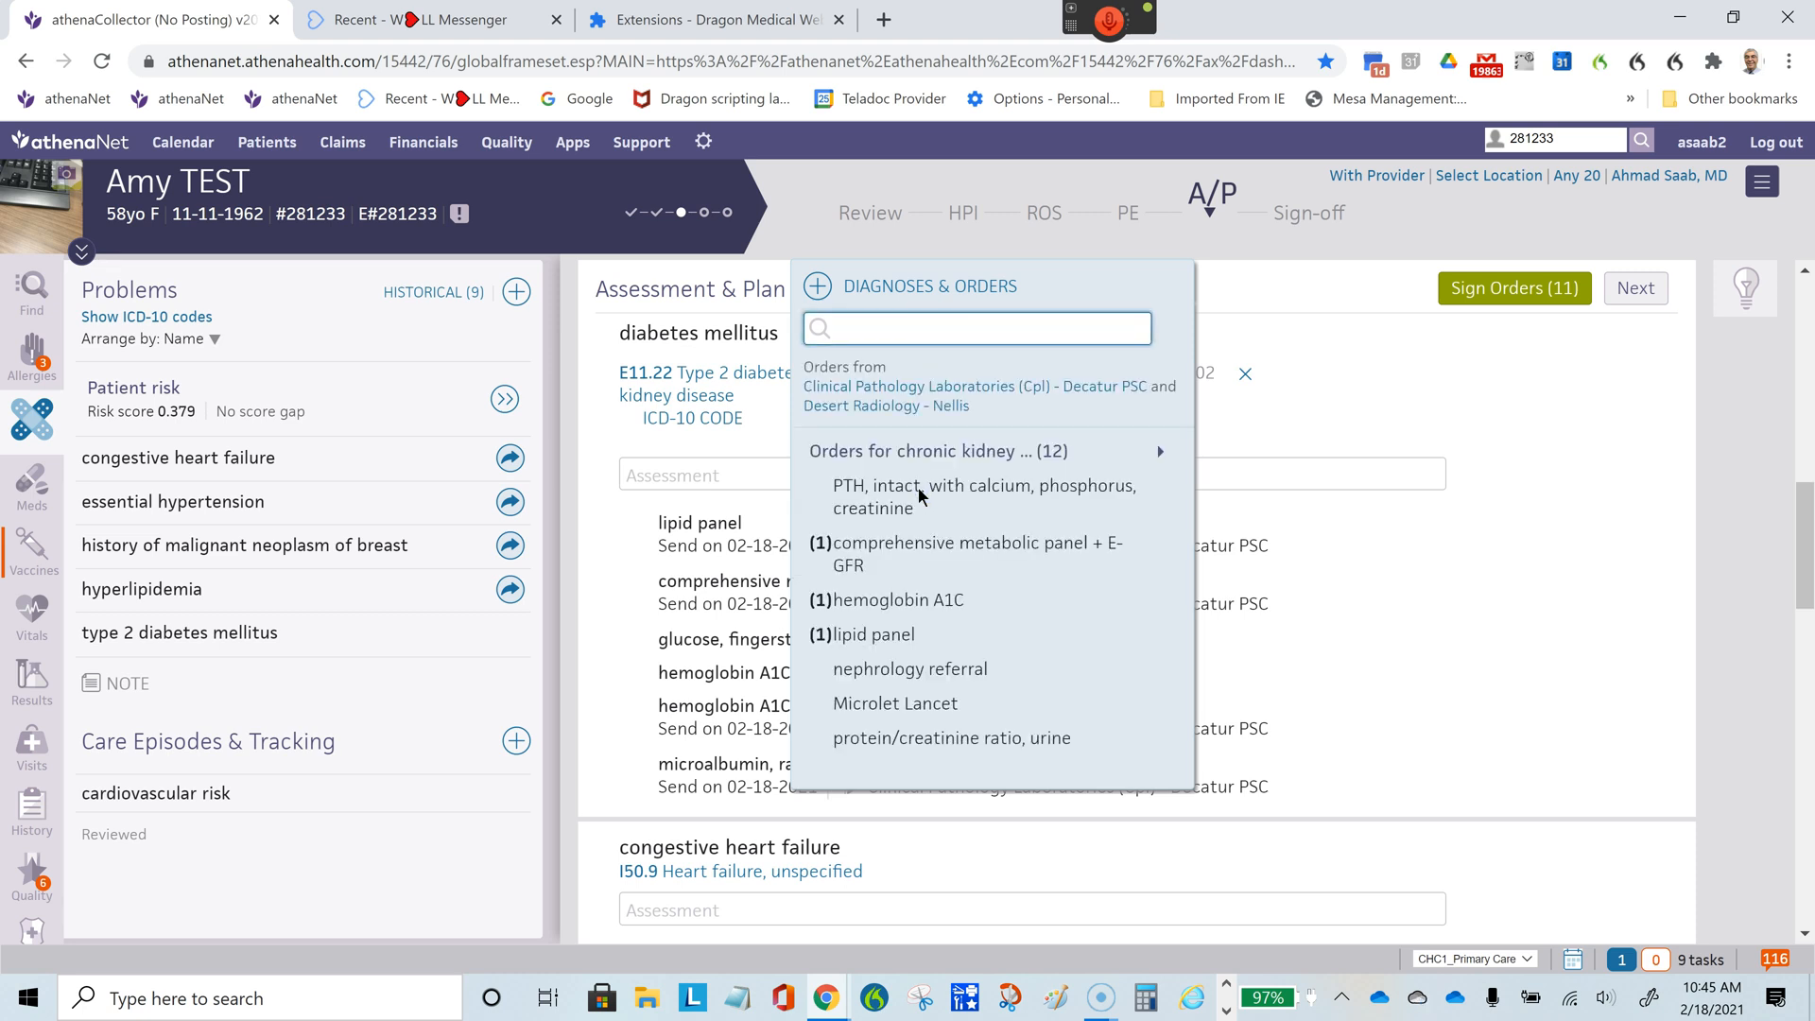
{"action": "left_click", "coordinate": [1305, 287]}
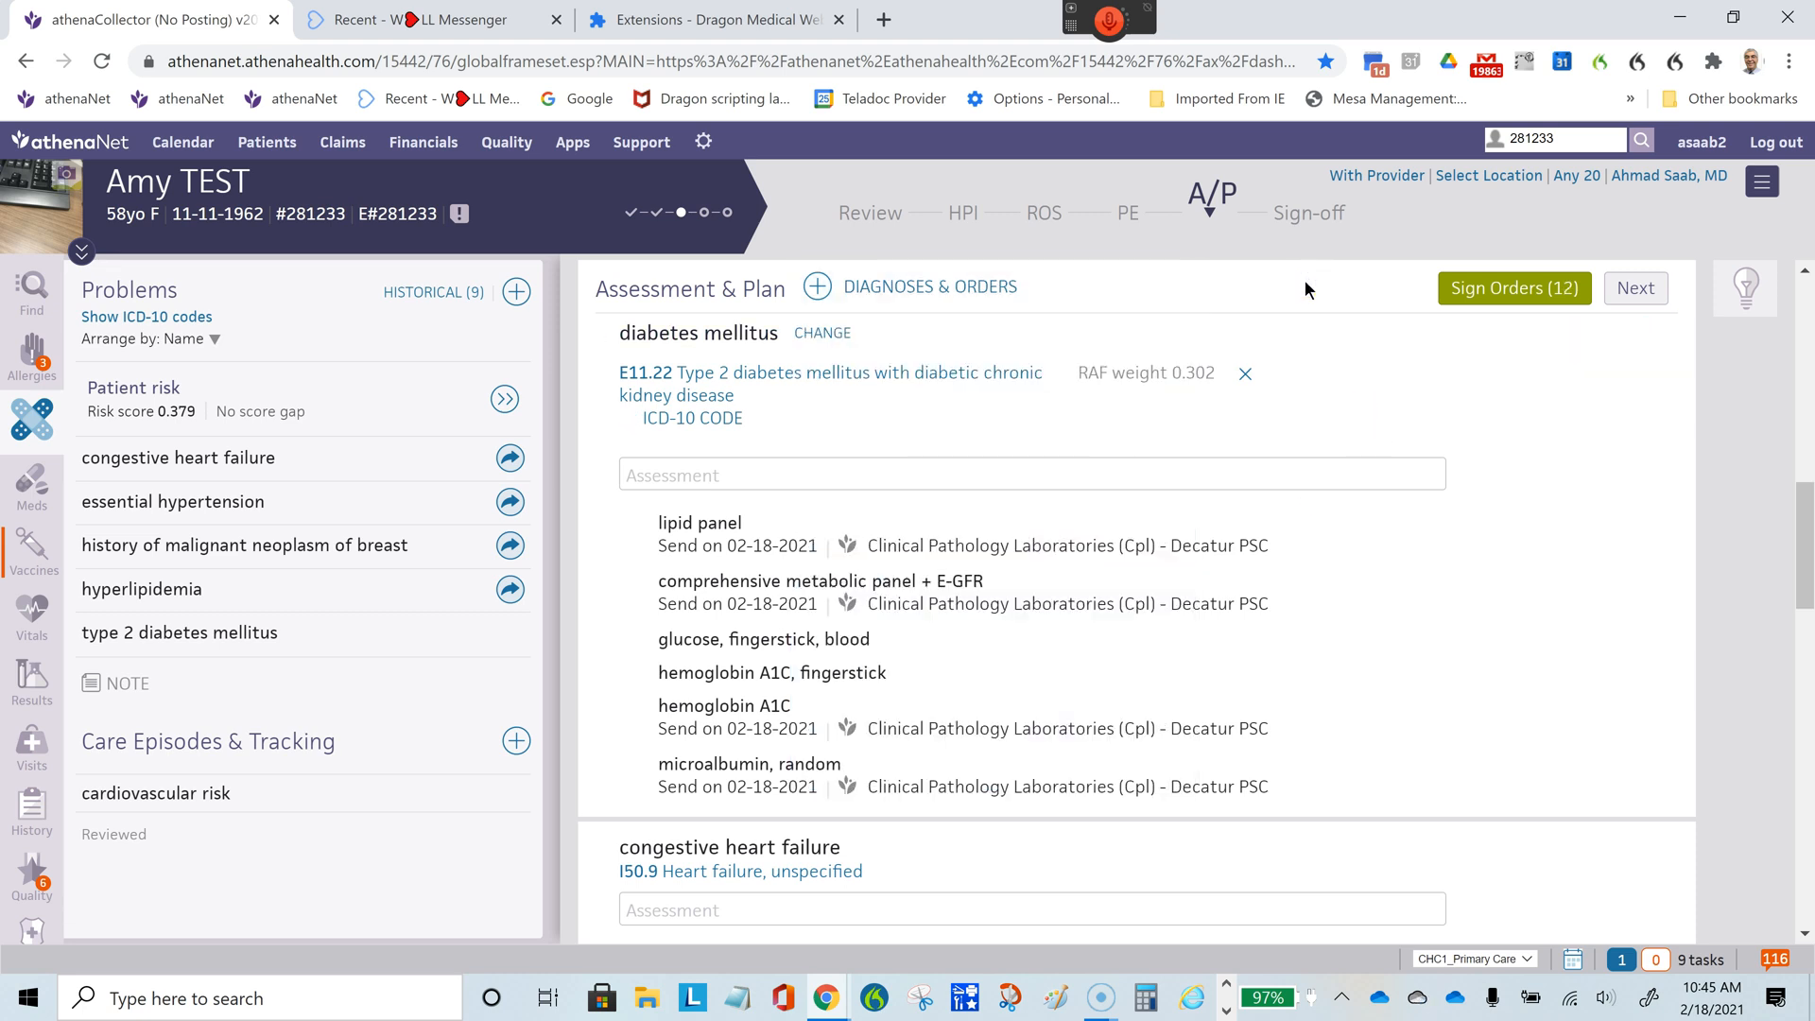
- Add a return-to-office entry in the Follow Up section and choose a return time beginning with 3
{"action": "left_click_drag", "start_coordinate": [1802, 583], "coordinate": [1810, 894]}
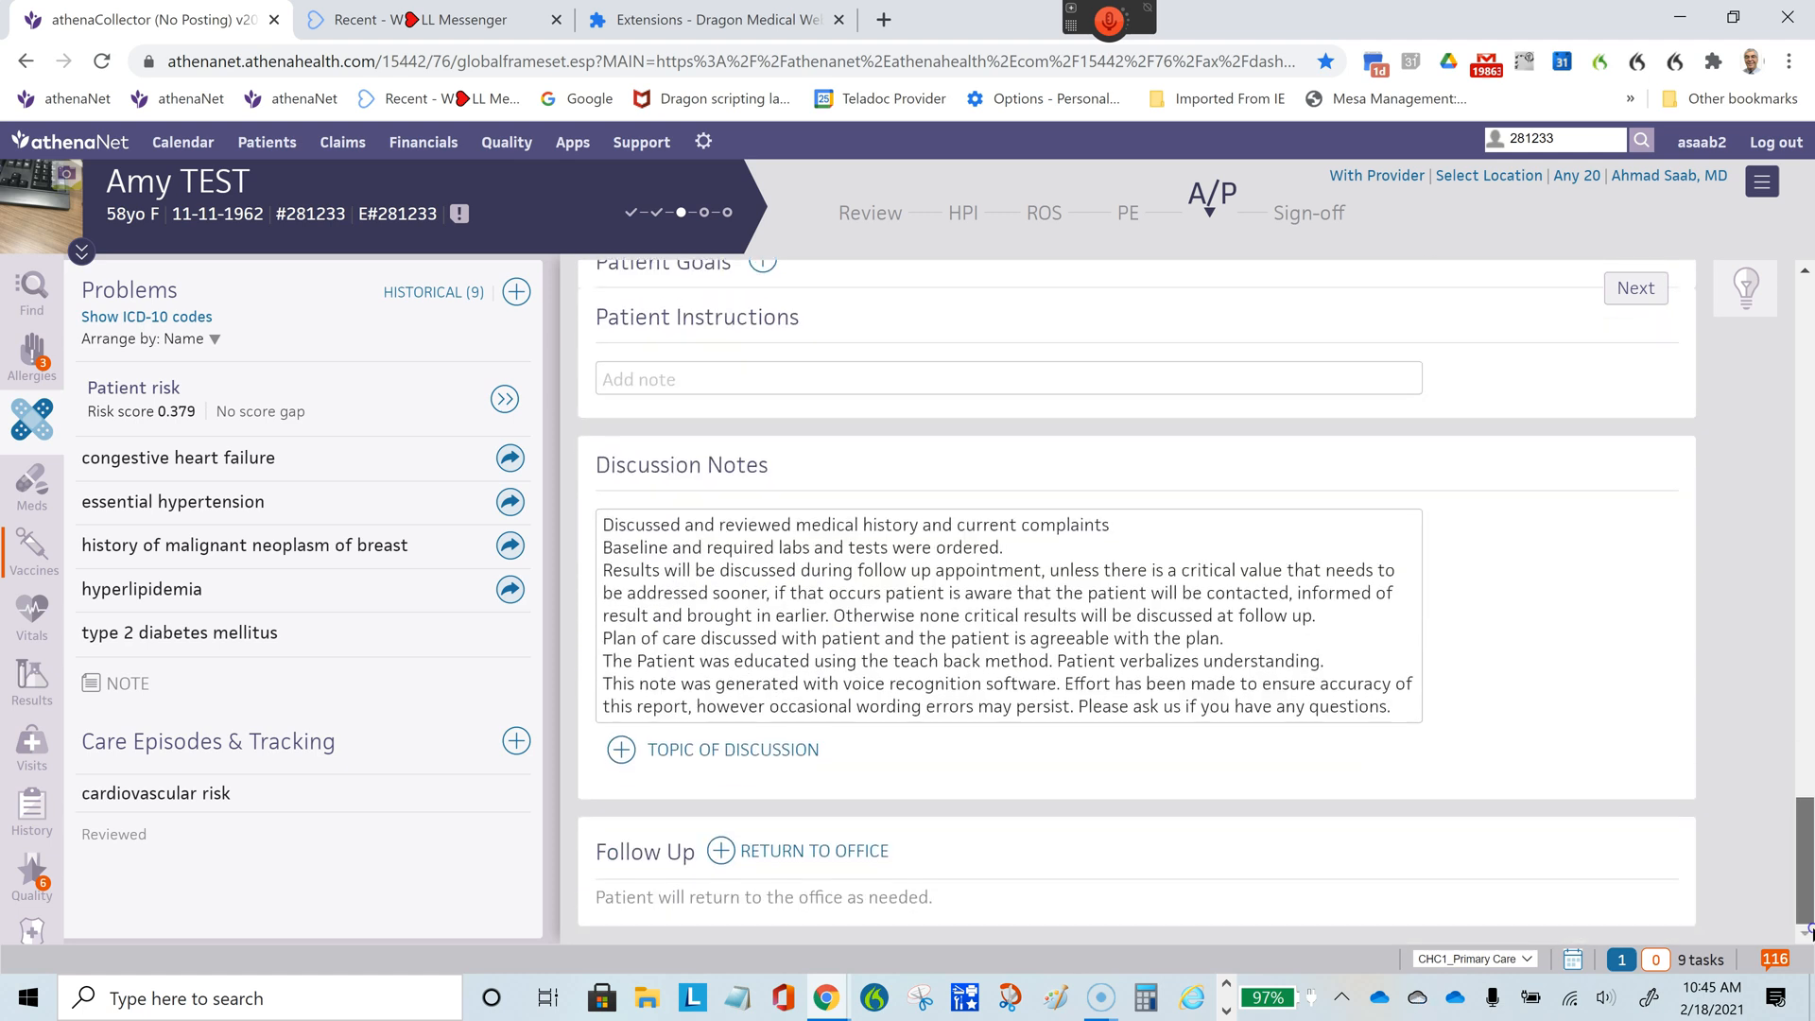
{"action": "left_click", "coordinate": [721, 851]}
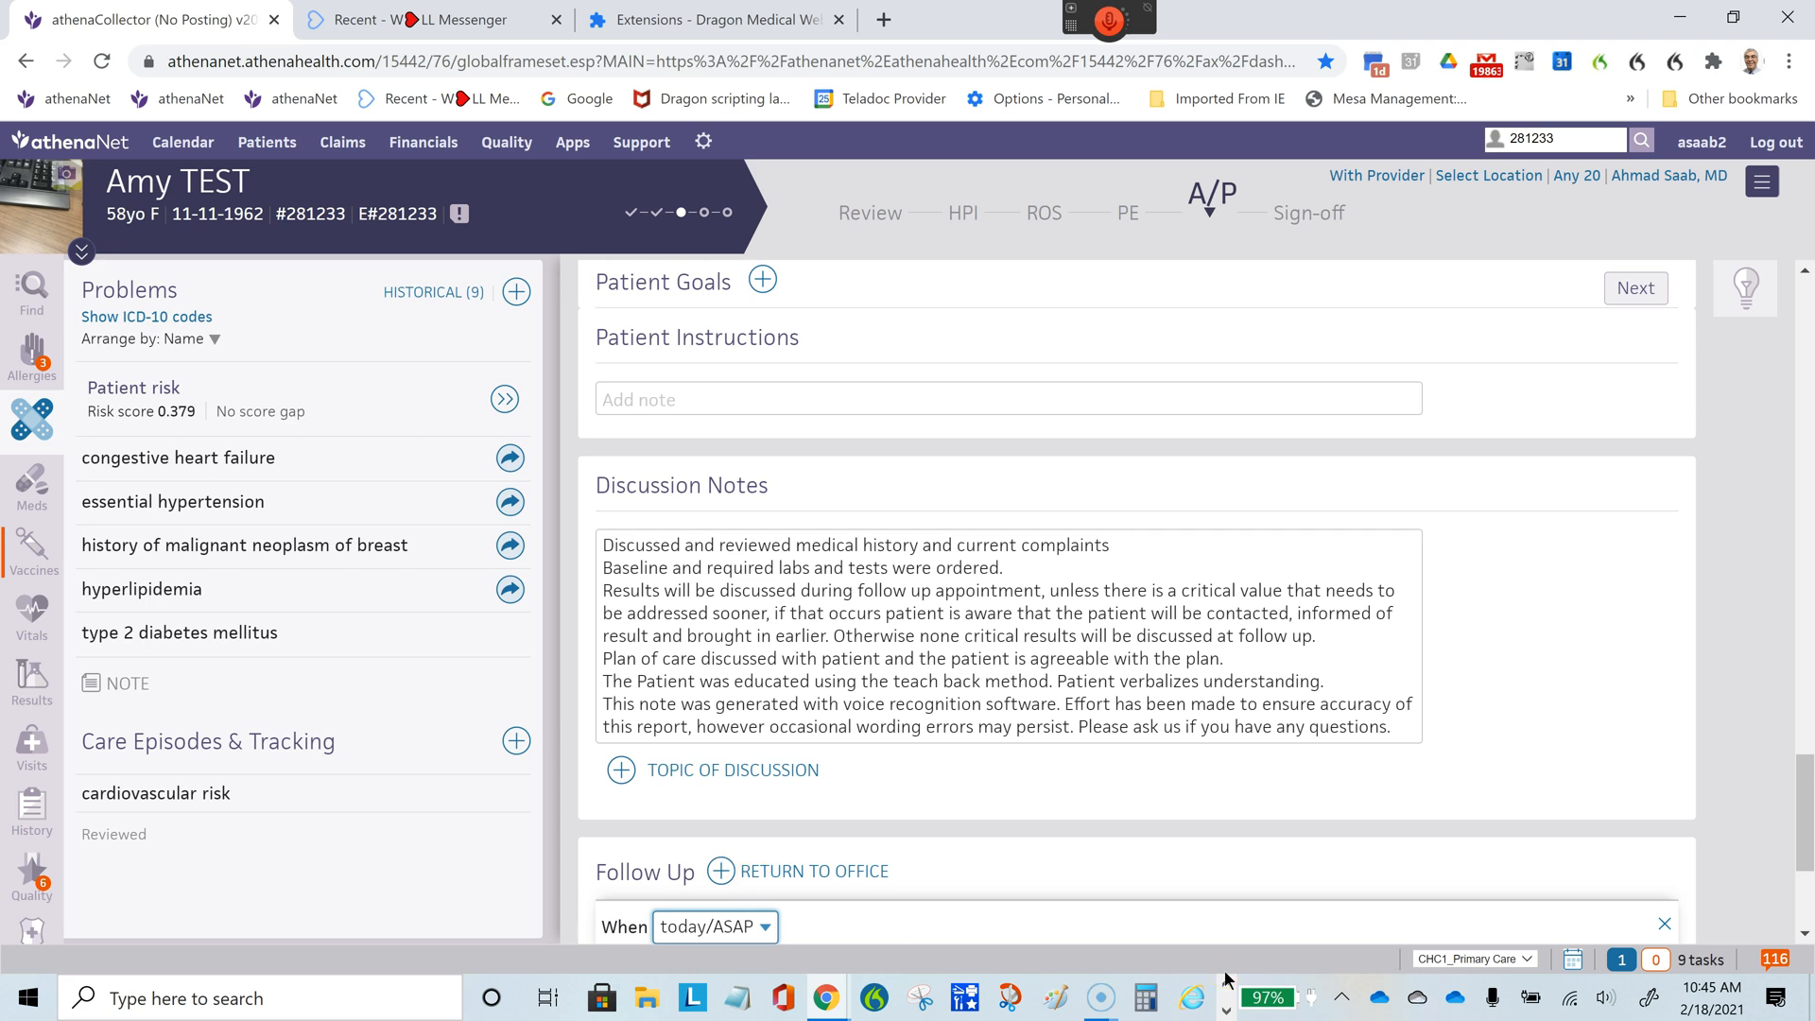
{"action": "key", "text": "3"}
{"action": "key", "text": "3"}
{"action": "key", "text": "3"}
- Inspect the send date calendar of the MA digital diagnostic bilateral order under history of malignant neoplasm of breast
{"action": "left_click_drag", "start_coordinate": [1805, 841], "coordinate": [1805, 749]}
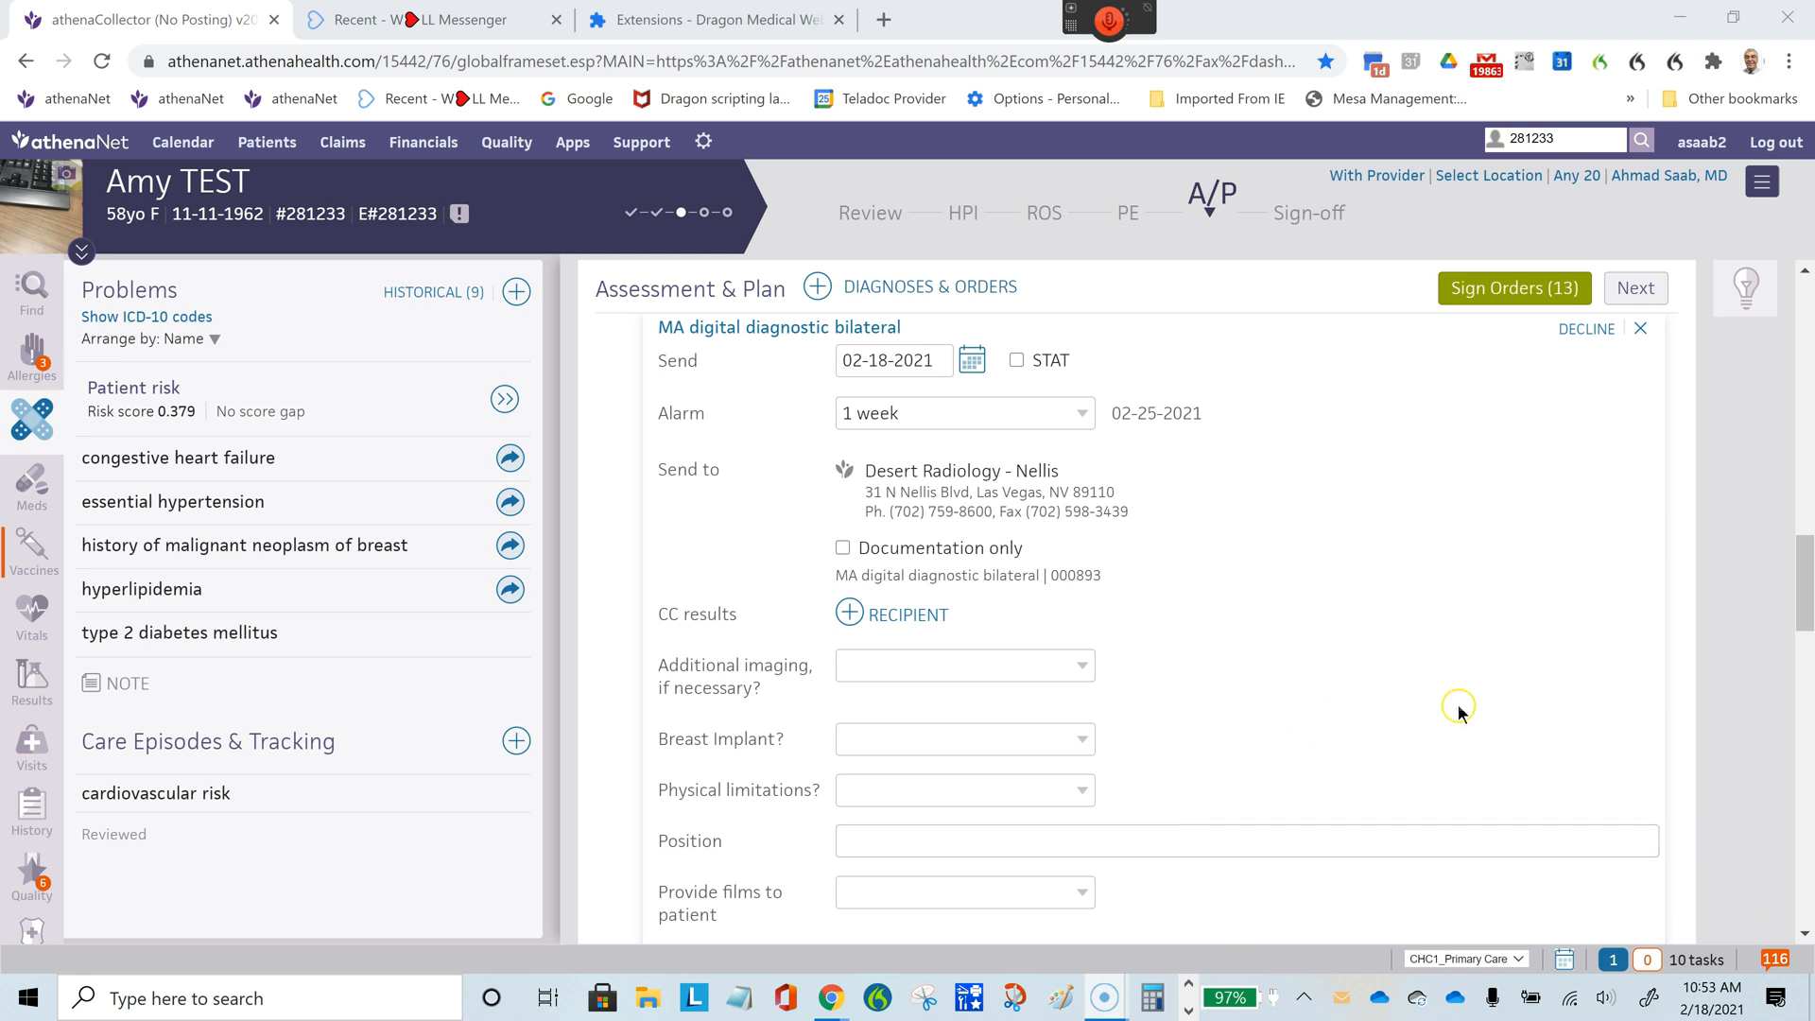
{"action": "mouse_move", "coordinate": [1802, 608]}
{"action": "left_mouse_down"}
{"action": "mouse_move", "coordinate": [1751, 376]}
{"action": "mouse_move", "coordinate": [1795, 586]}
{"action": "left_mouse_up"}
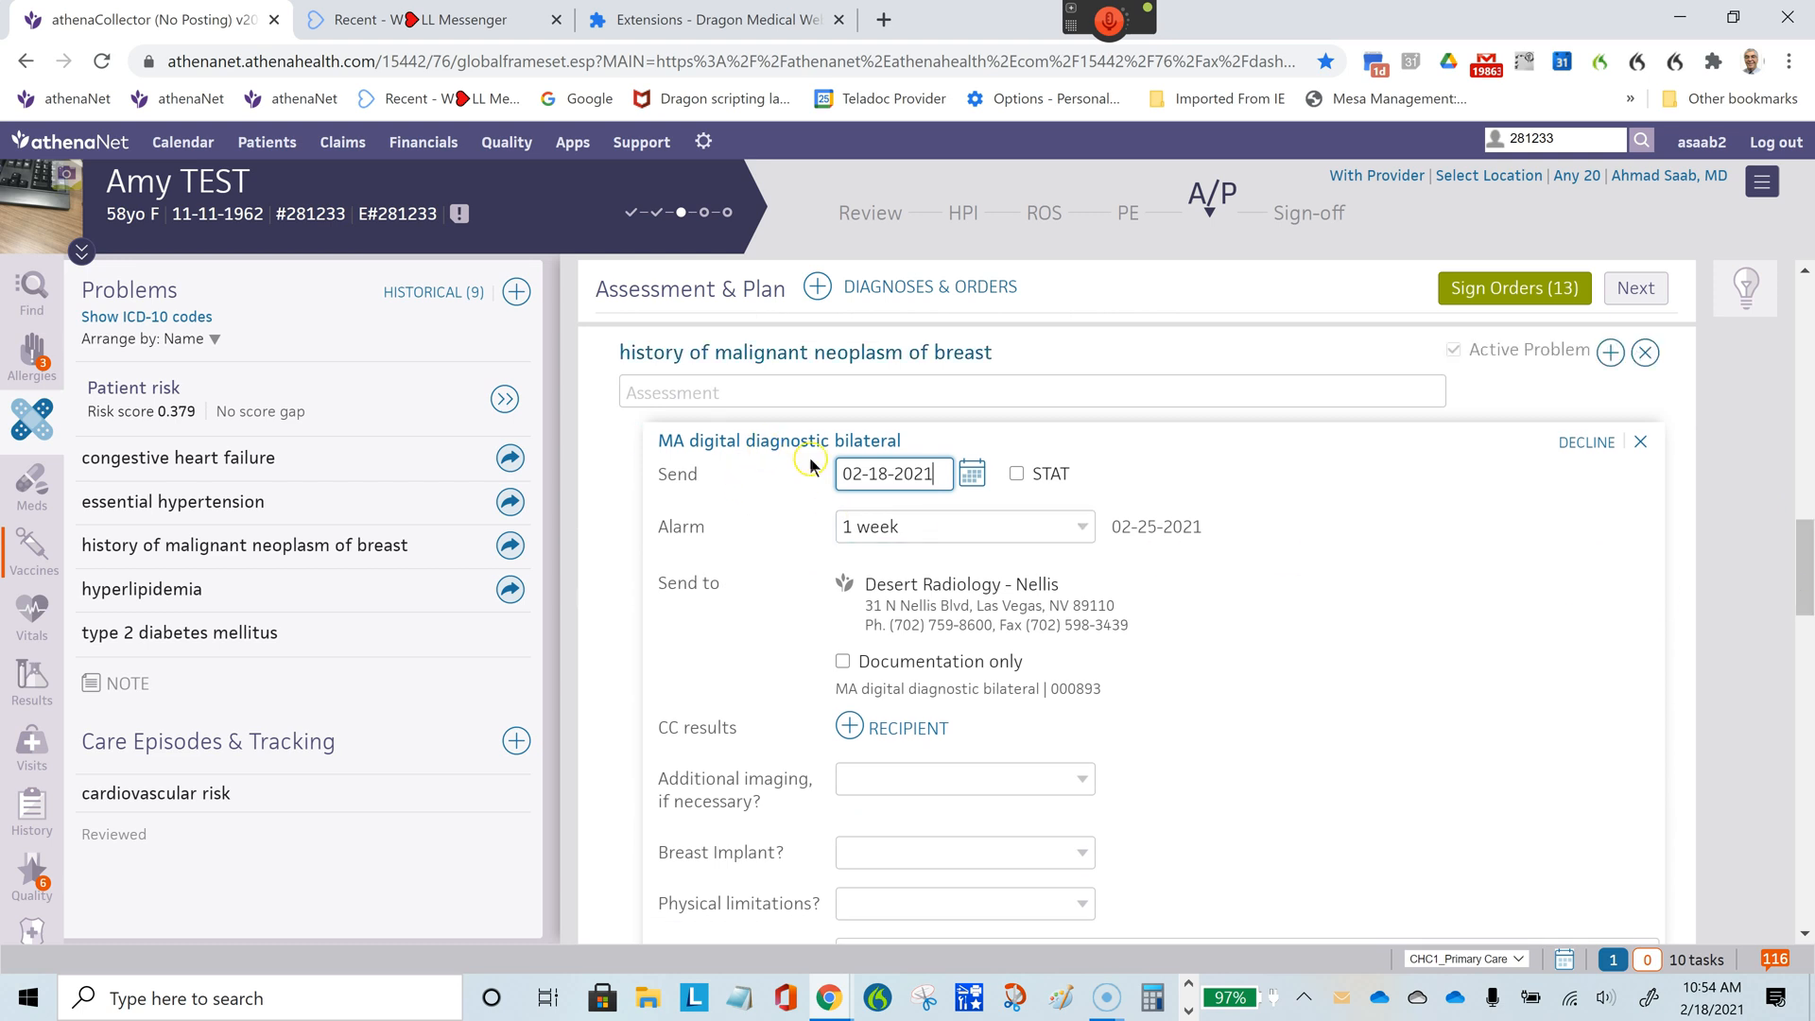
{"action": "left_click", "coordinate": [974, 475]}
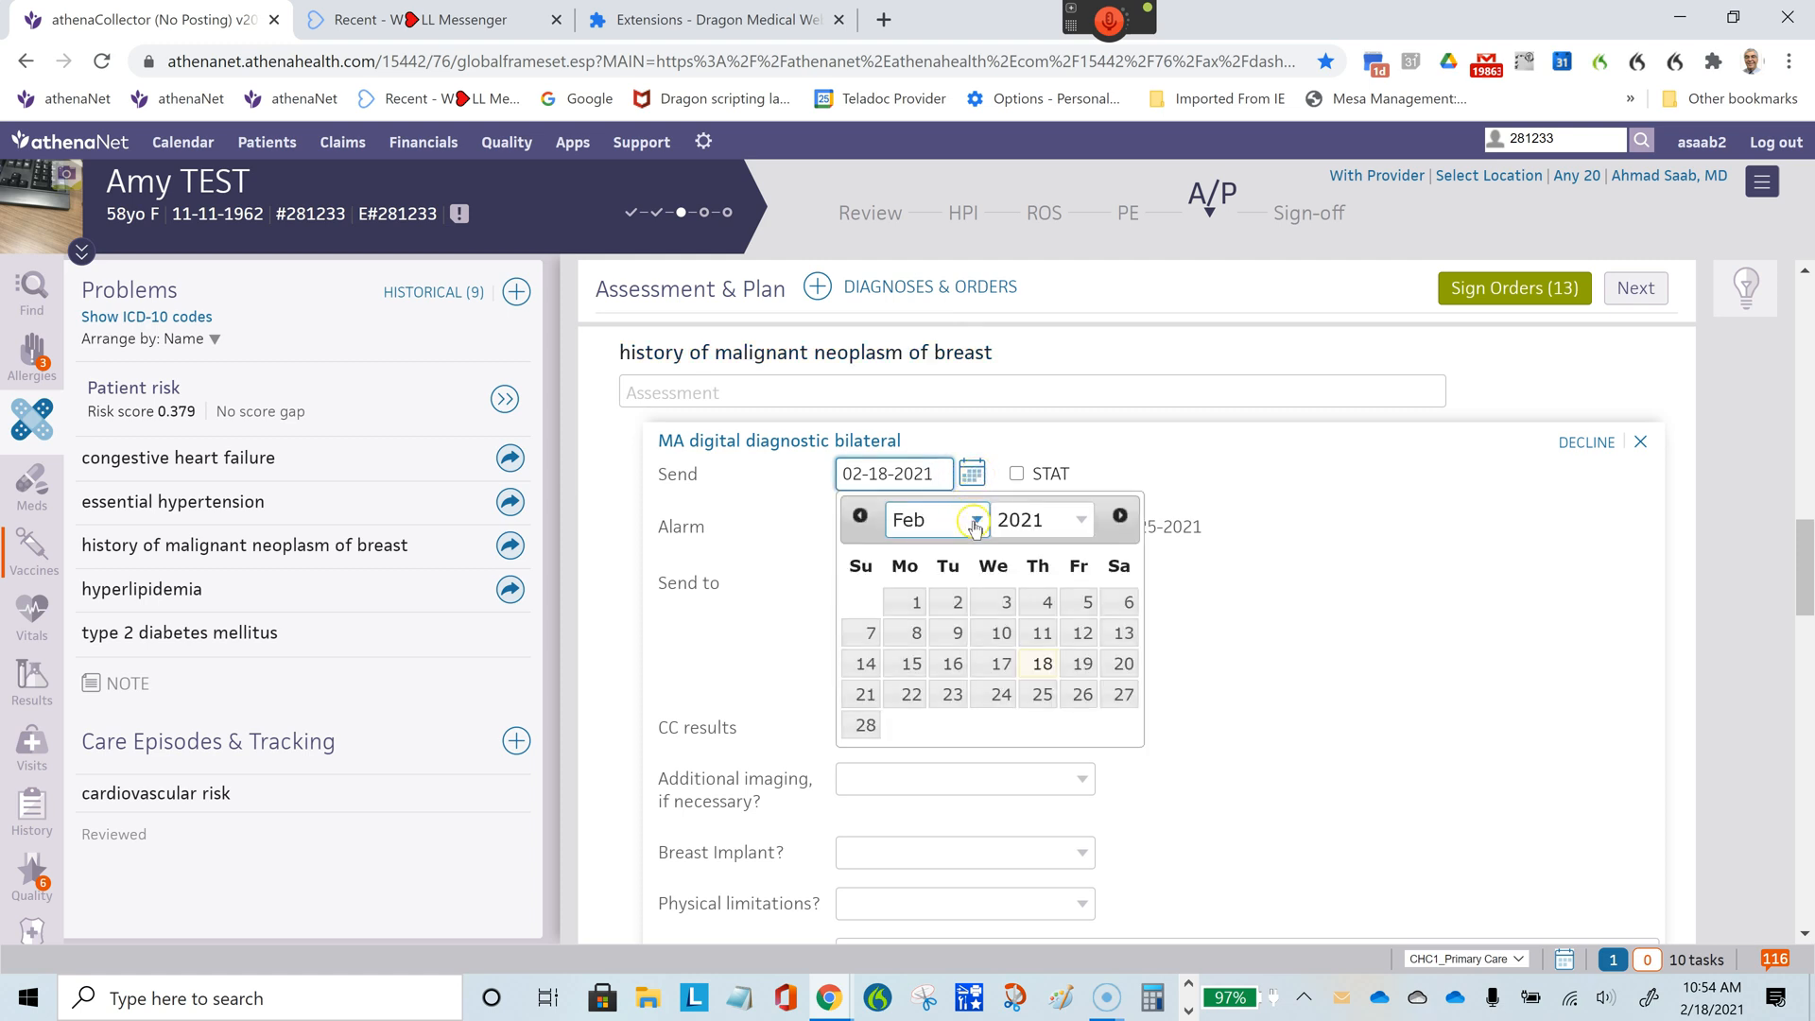
{"action": "left_click", "coordinate": [996, 434]}
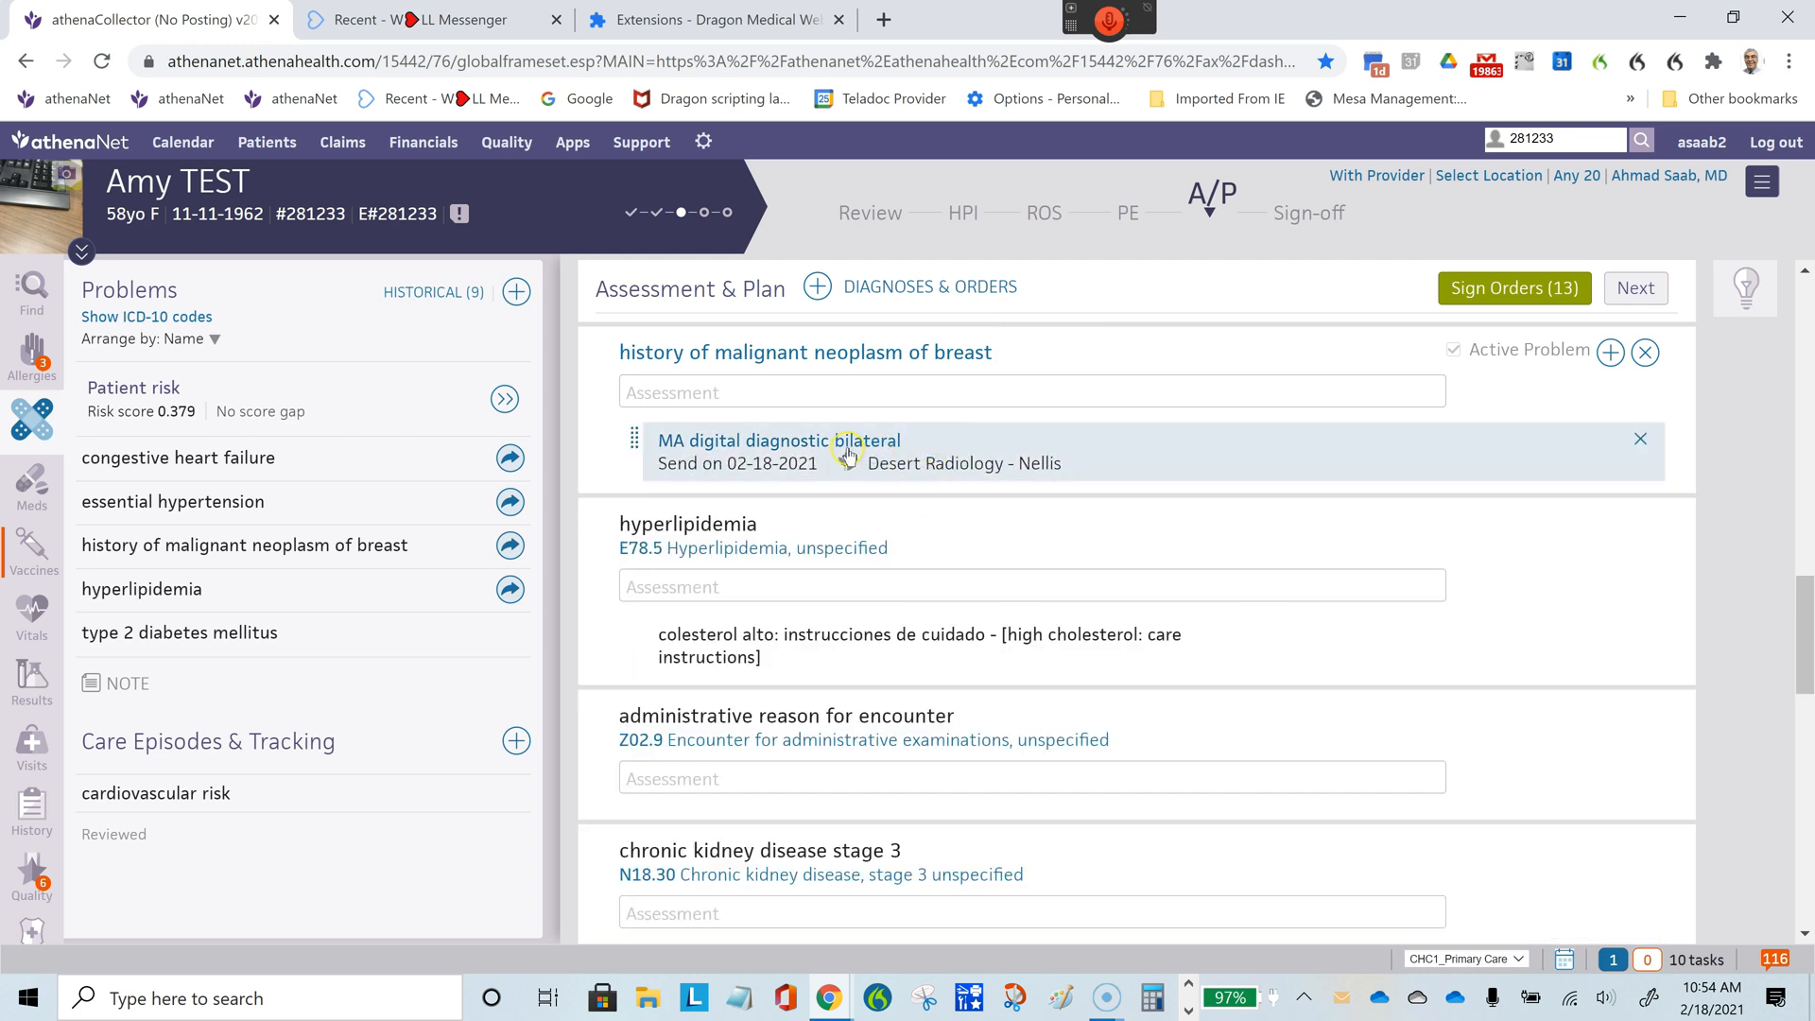
- Set the send date of the MA digital diagnostic bilateral order to 05-18-2021 using the relative date t+3m
{"action": "left_click", "coordinate": [924, 468]}
{"action": "left_click", "coordinate": [941, 360]}
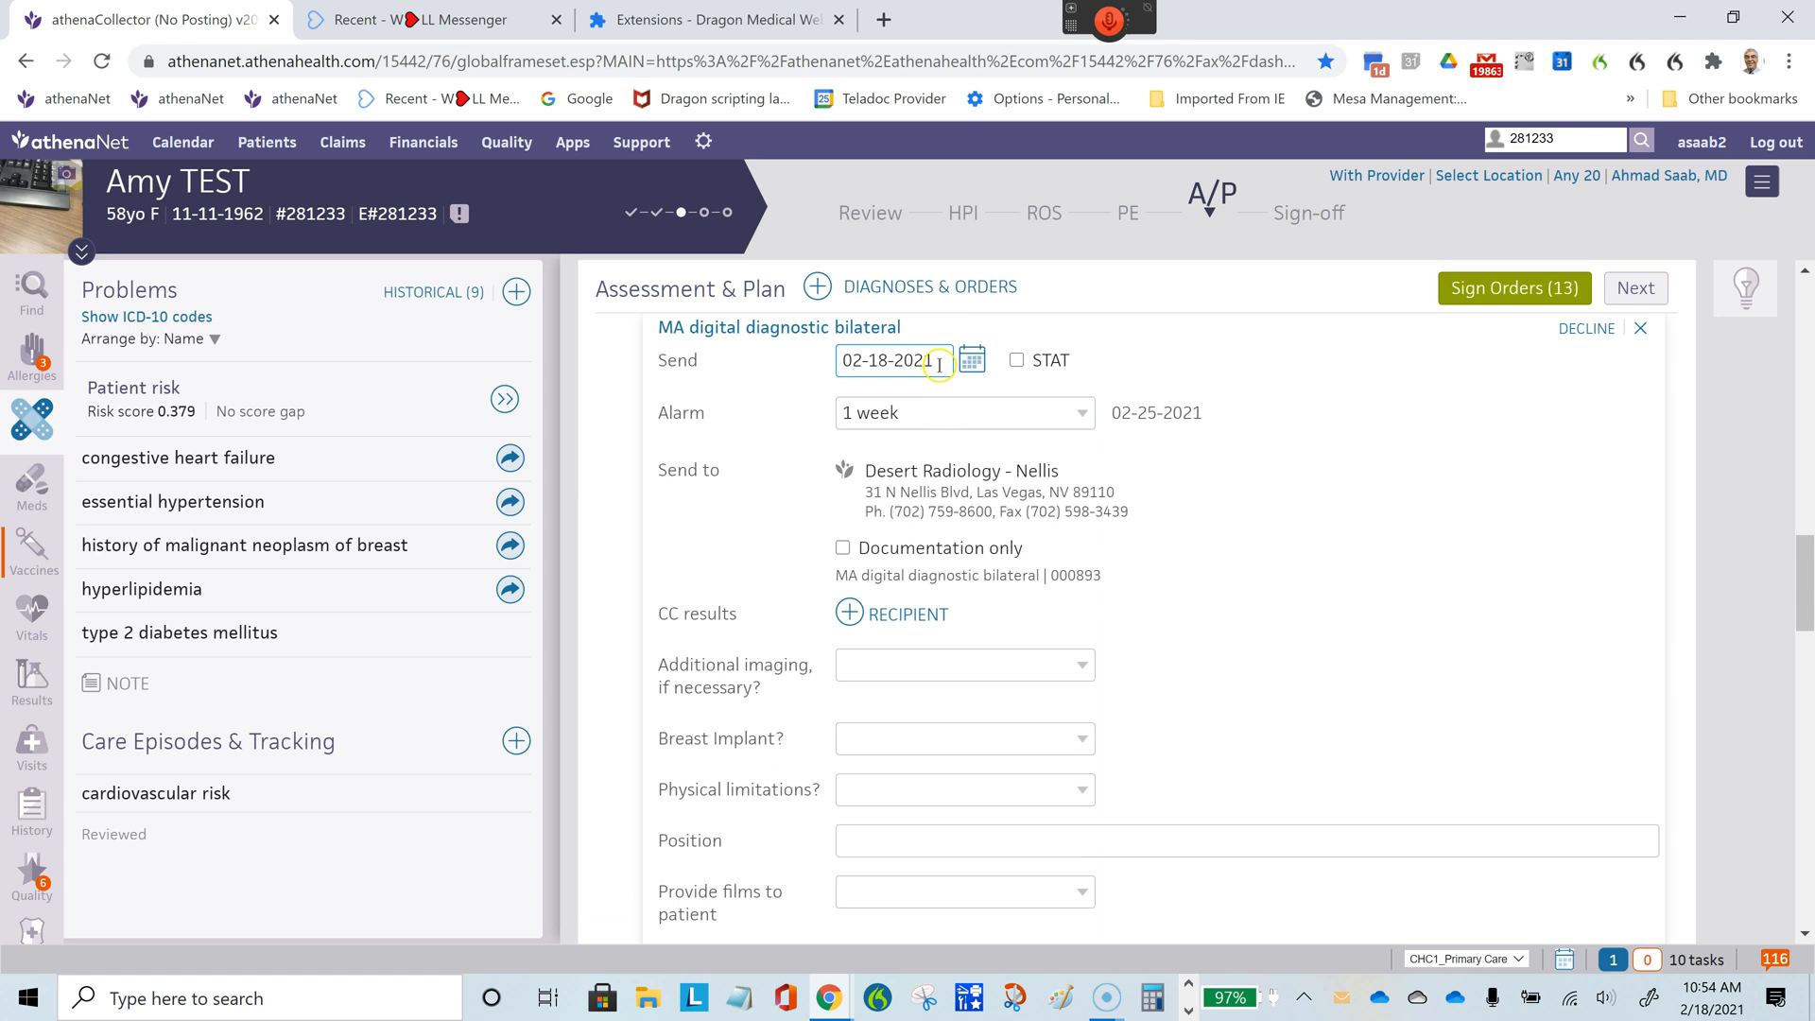
{"action": "left_click_drag", "start_coordinate": [940, 360], "coordinate": [708, 342]}
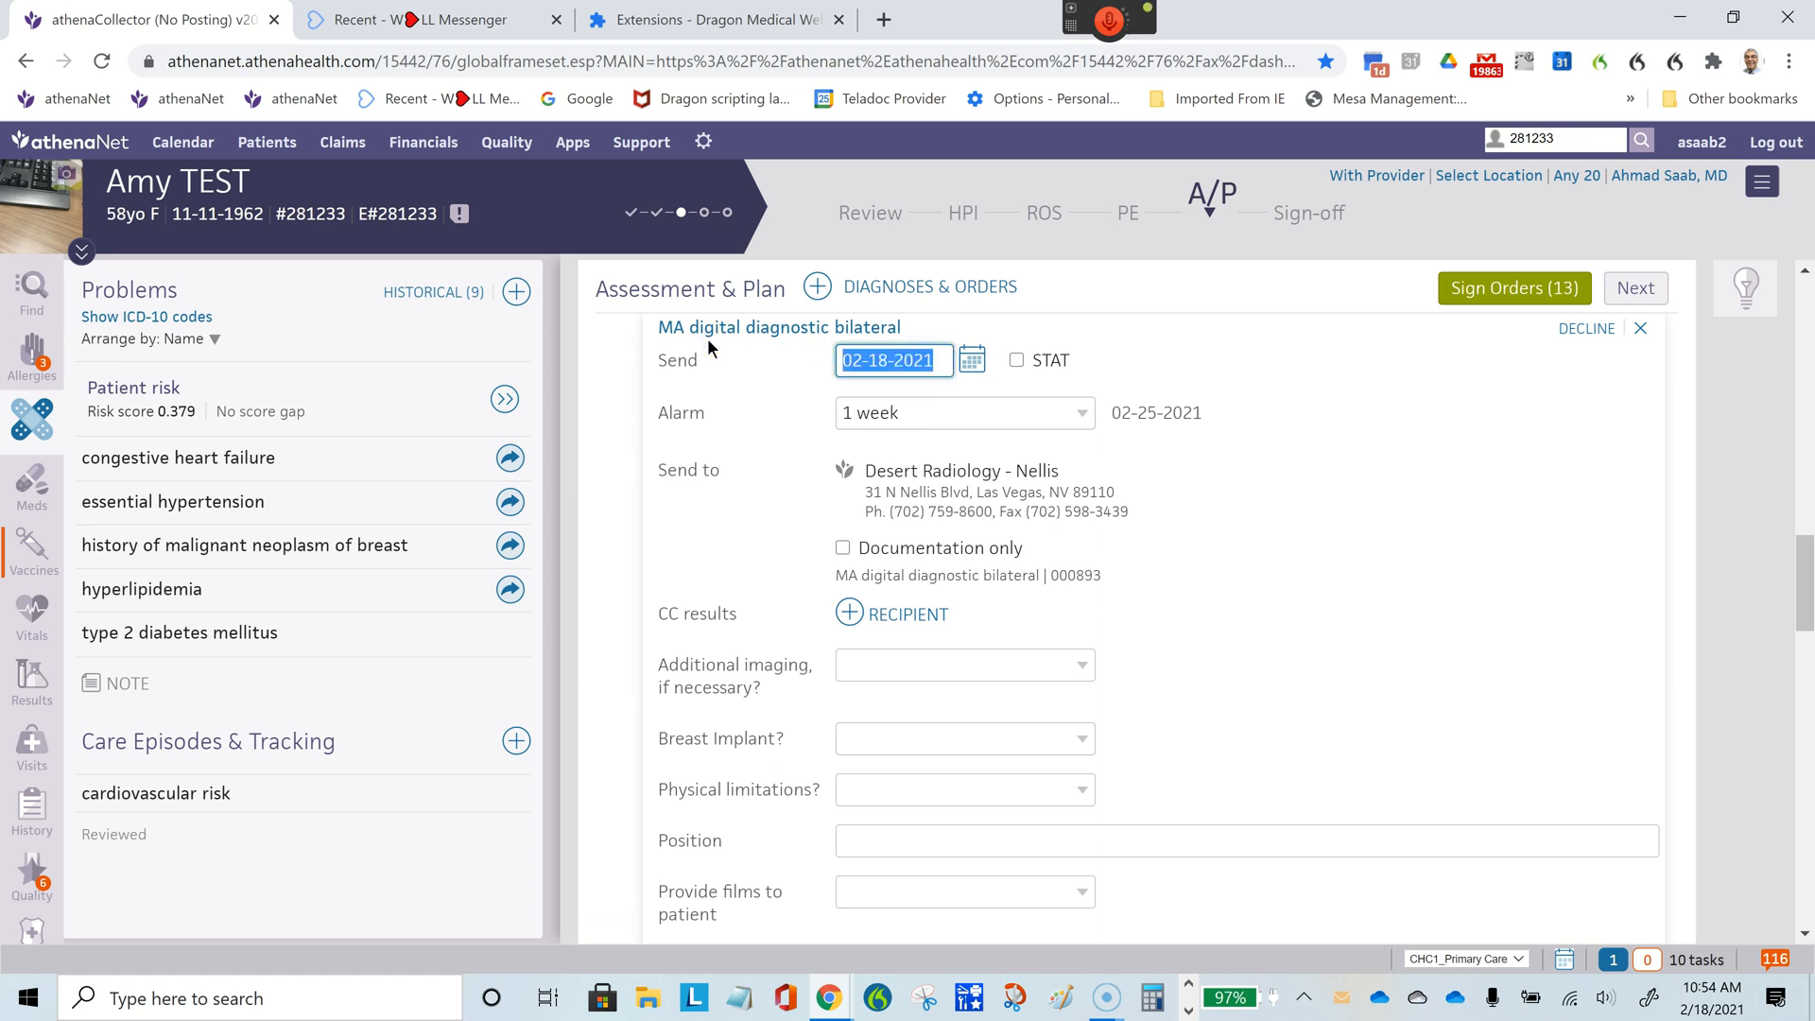
{"action": "type", "text": "t"}
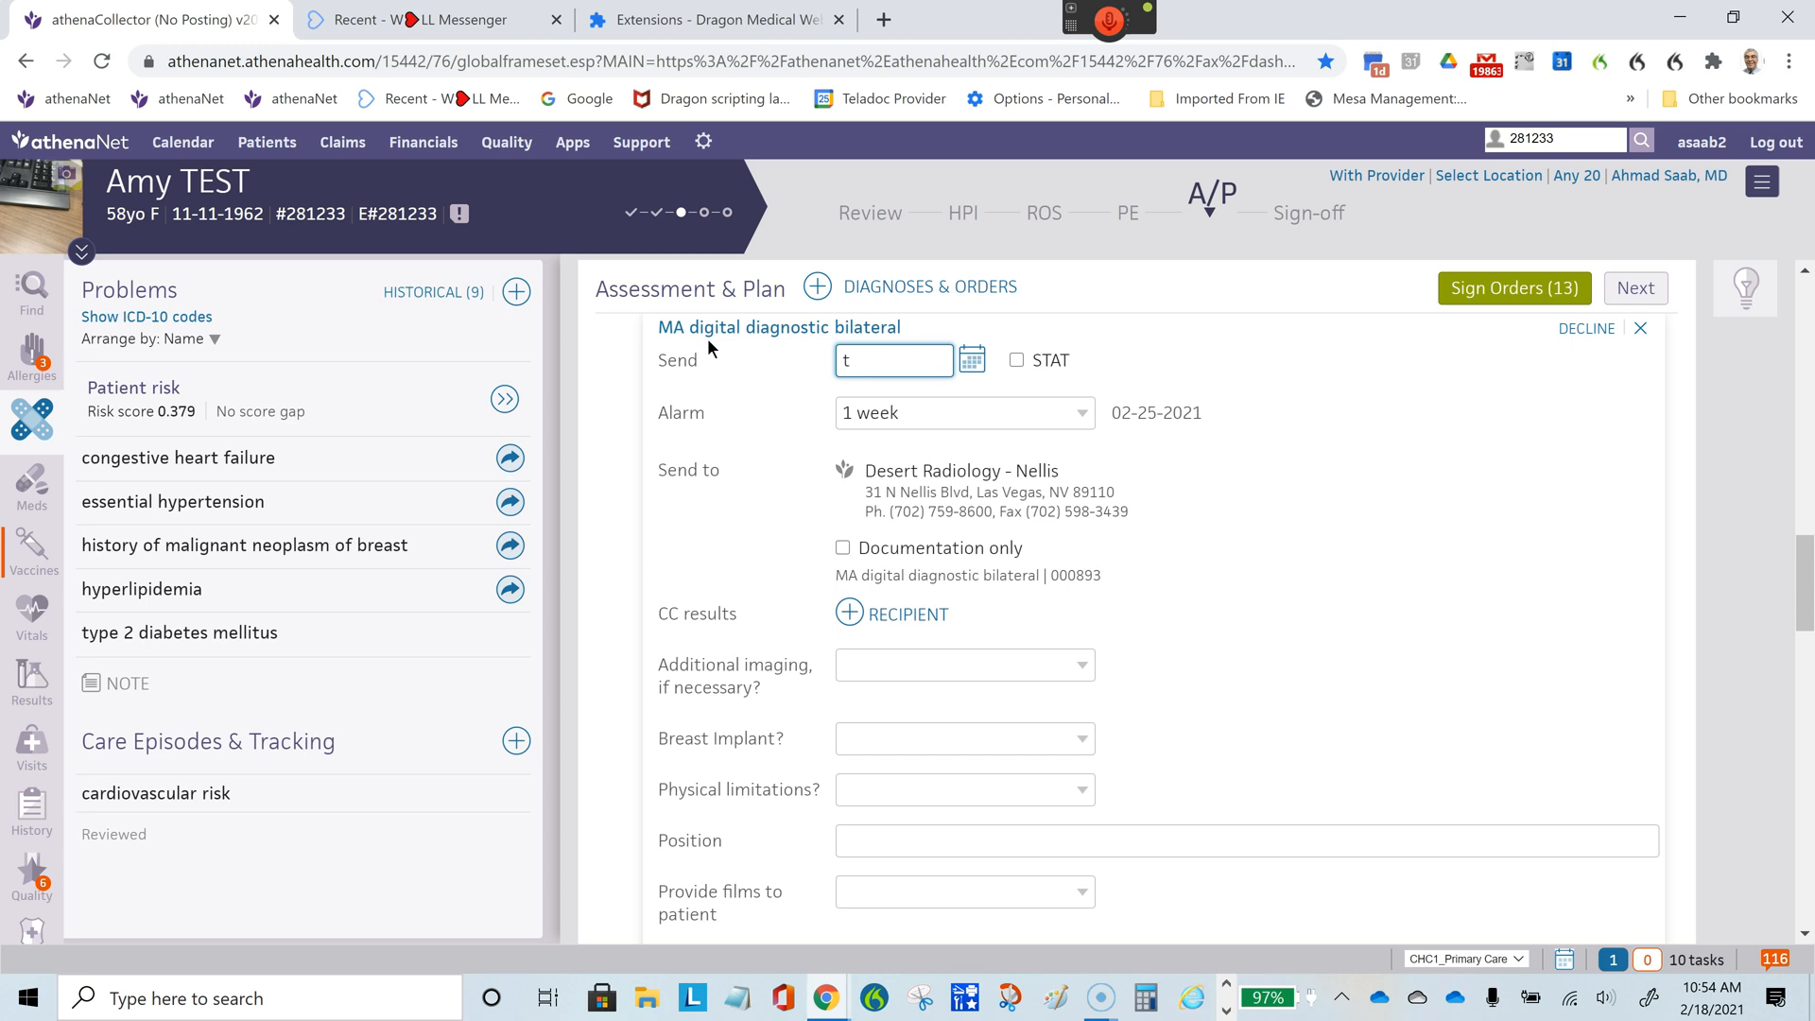
{"action": "type", "text": "+3m"}
{"action": "key", "text": "Return"}
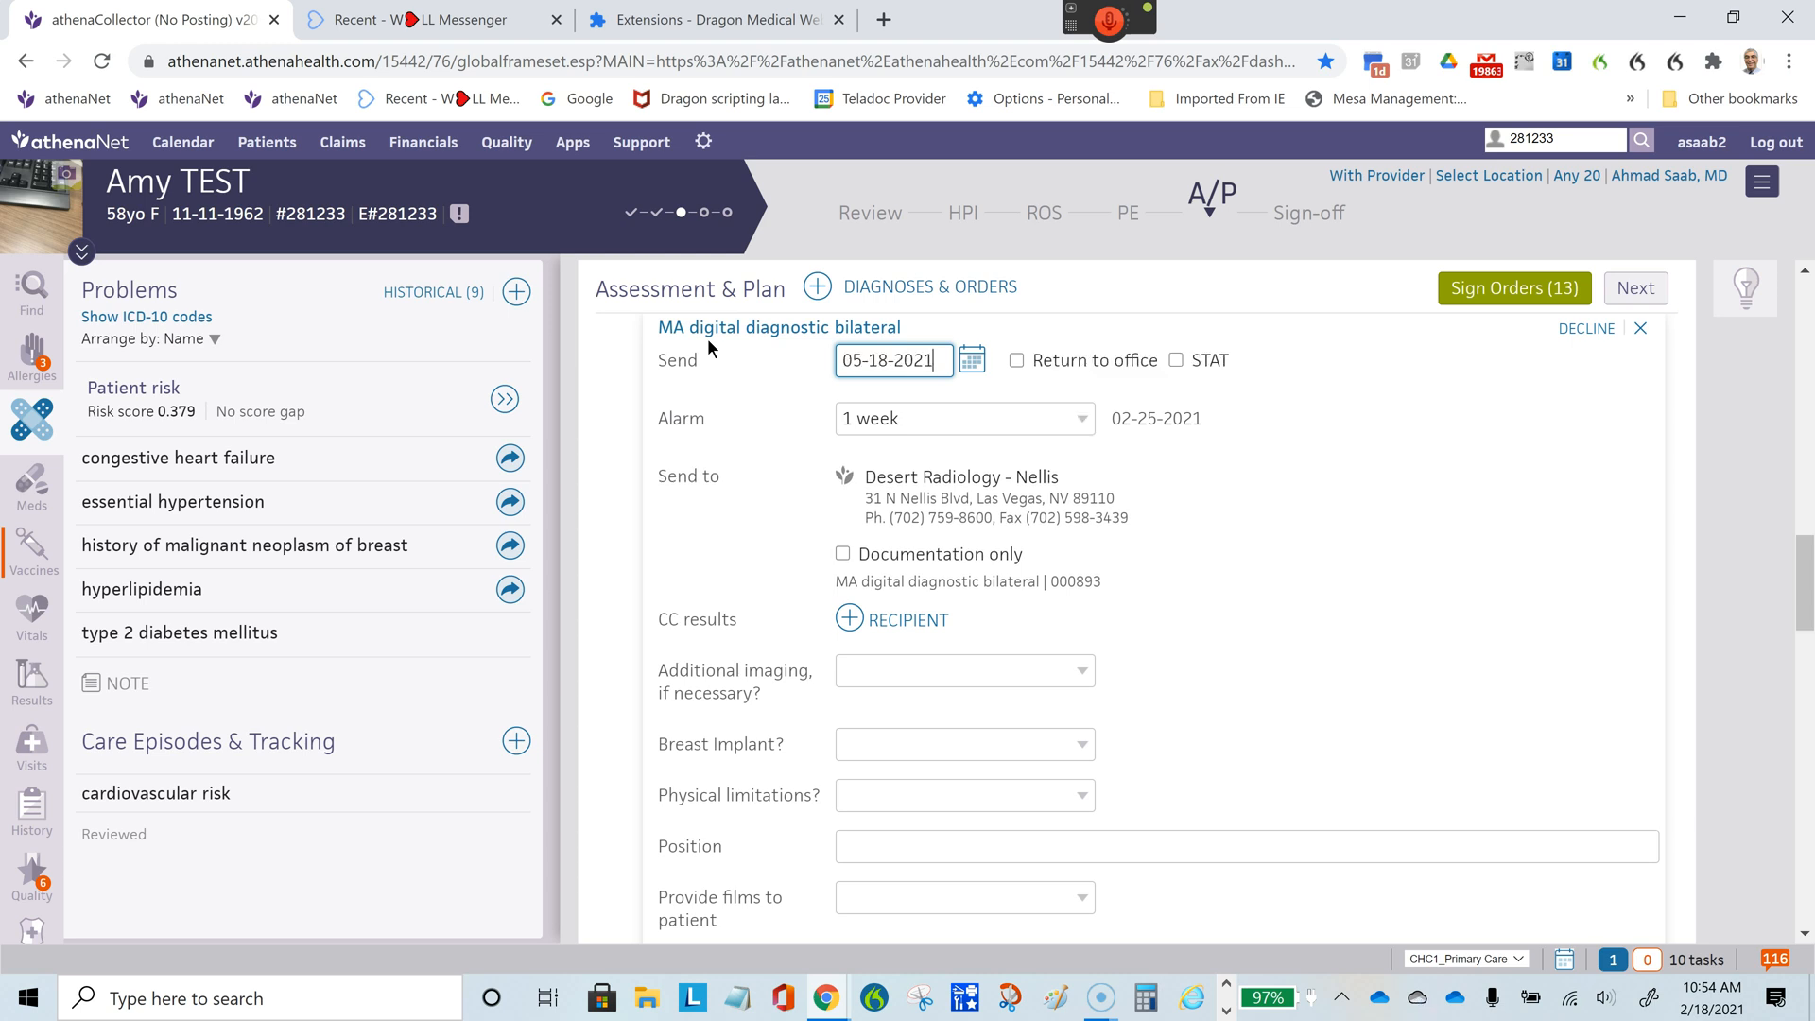